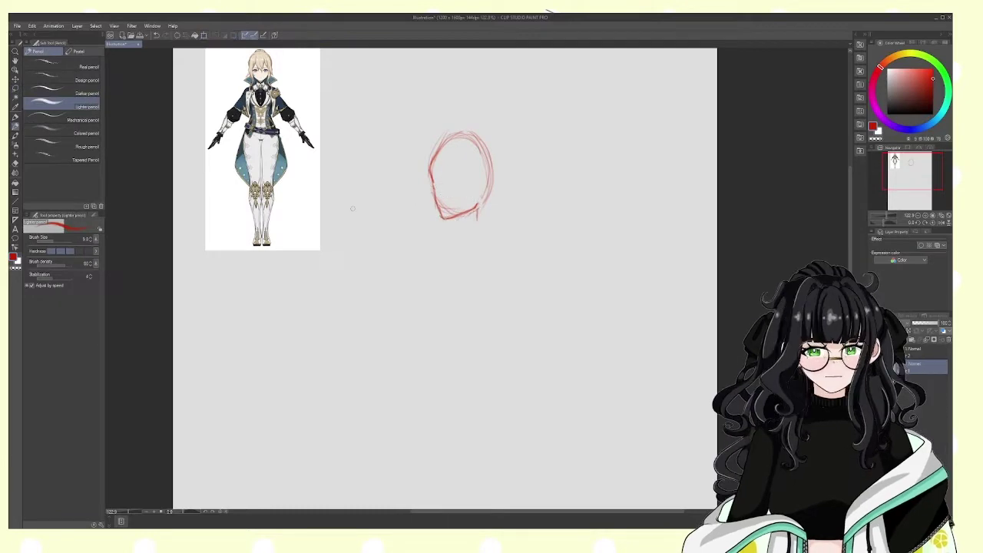
Step: Lasso the top of the head sketch and transform it downward slightly to shorten the skull
key(m)
mouse_move(430, 134)
mouse_down()
mouse_move(460, 142)
mouse_move(510, 180)
mouse_up()
key(ctrl+t)
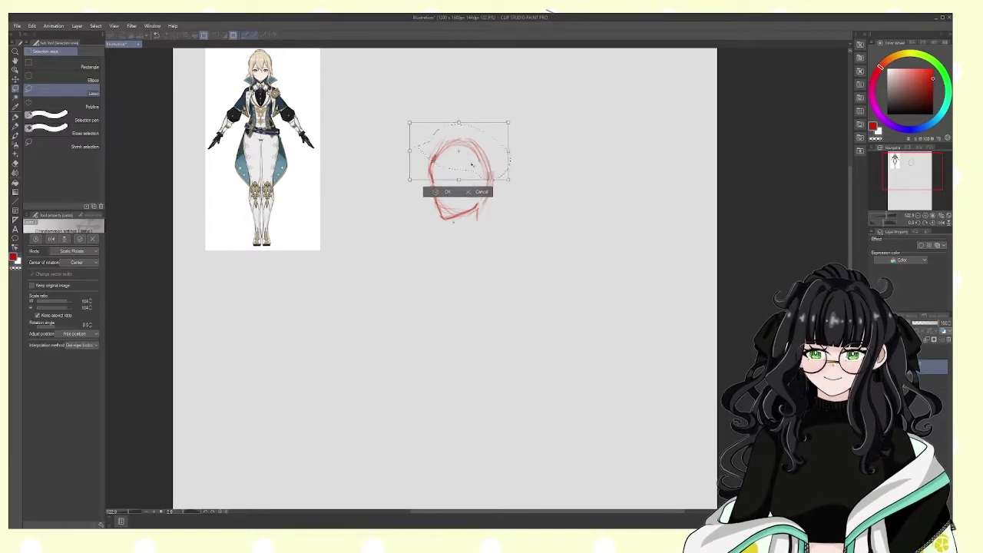
key(Return)
Step: Sketch the neck and both shoulder lines in red pencil, continuing the far shoulder into the upper arm
key(p)
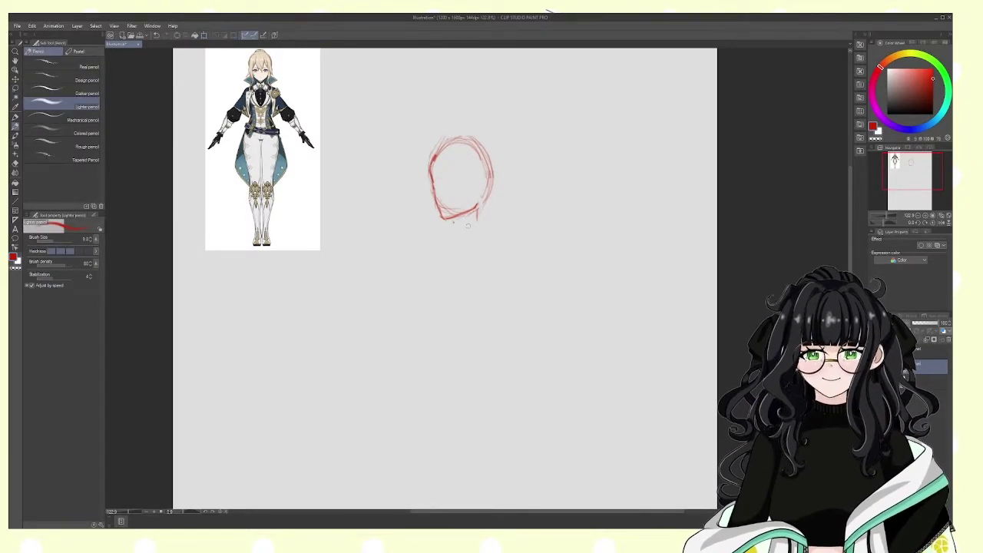
mouse_move(455, 222)
mouse_down()
mouse_move(442, 232)
mouse_move(504, 233)
mouse_up()
drag(518, 237, 522, 244)
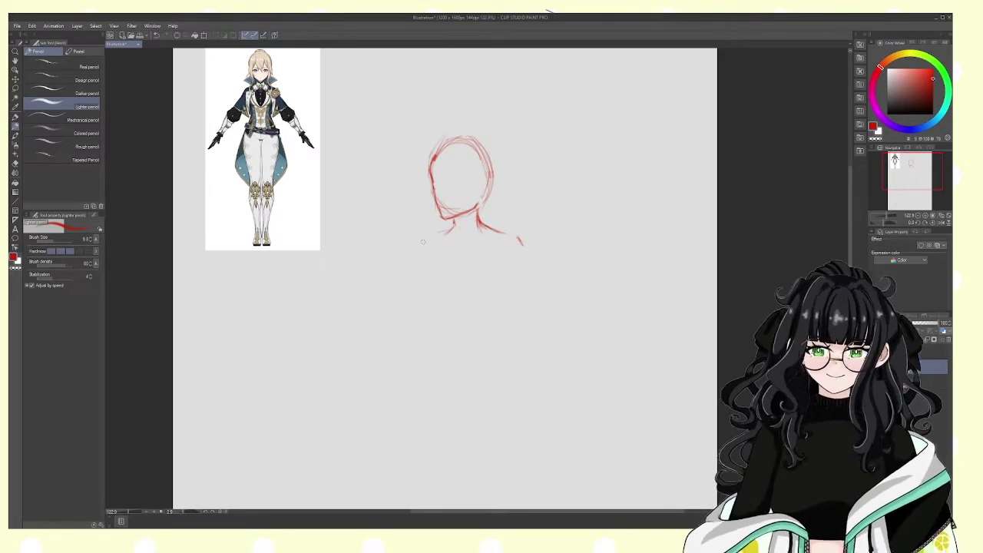
drag(451, 226, 414, 258)
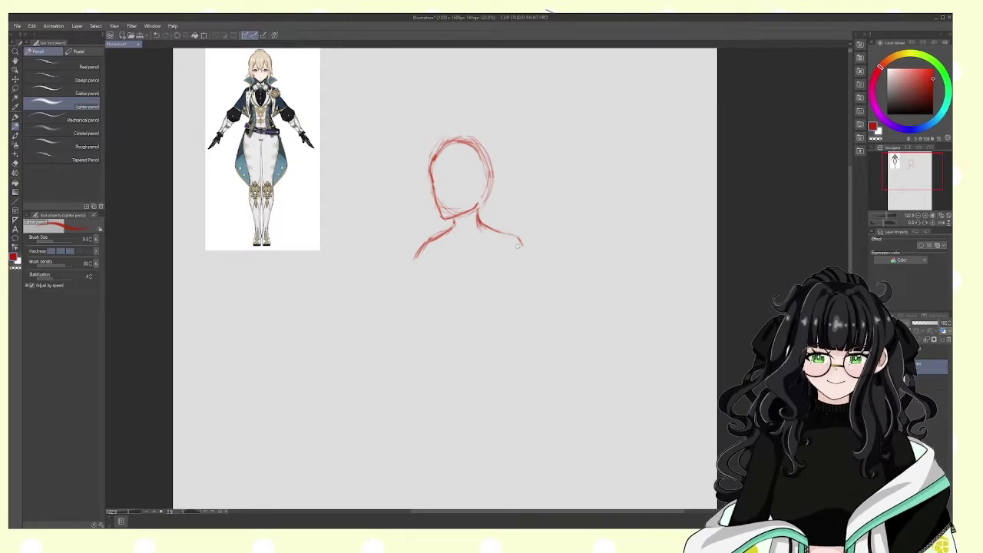
drag(519, 240, 527, 281)
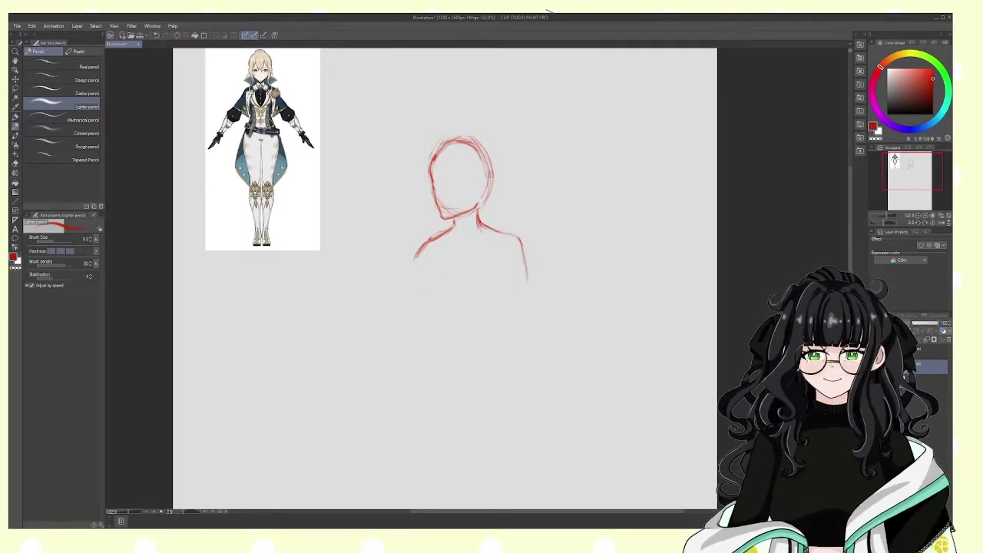
drag(477, 221, 524, 246)
drag(452, 220, 414, 264)
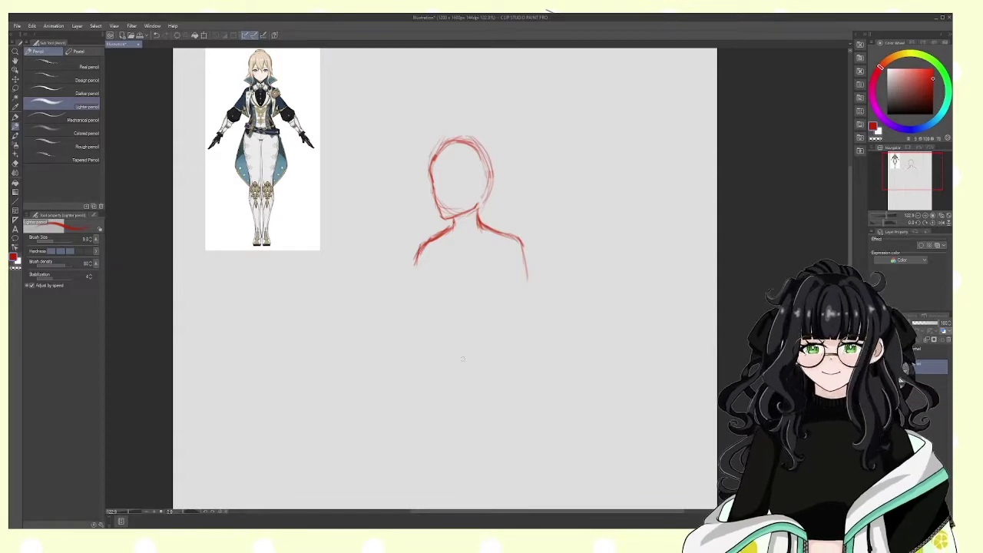
Step: Sketch the torso's curved side and a faint line under the chest, and adjust the side curve with a lasso transform
drag(446, 314, 493, 311)
mouse_move(501, 257)
mouse_down()
mouse_move(496, 305)
mouse_move(503, 291)
mouse_move(498, 314)
mouse_move(505, 310)
mouse_up()
key(m)
drag(500, 242, 496, 244)
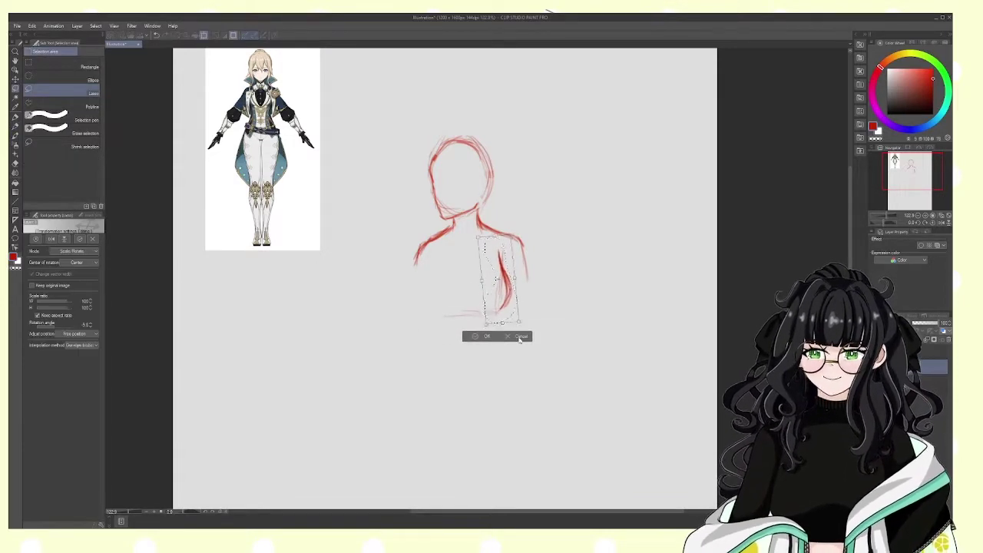
mouse_move(790, 350)
mouse_down()
mouse_move(822, 227)
mouse_move(808, 343)
mouse_up()
key(ctrl+t)
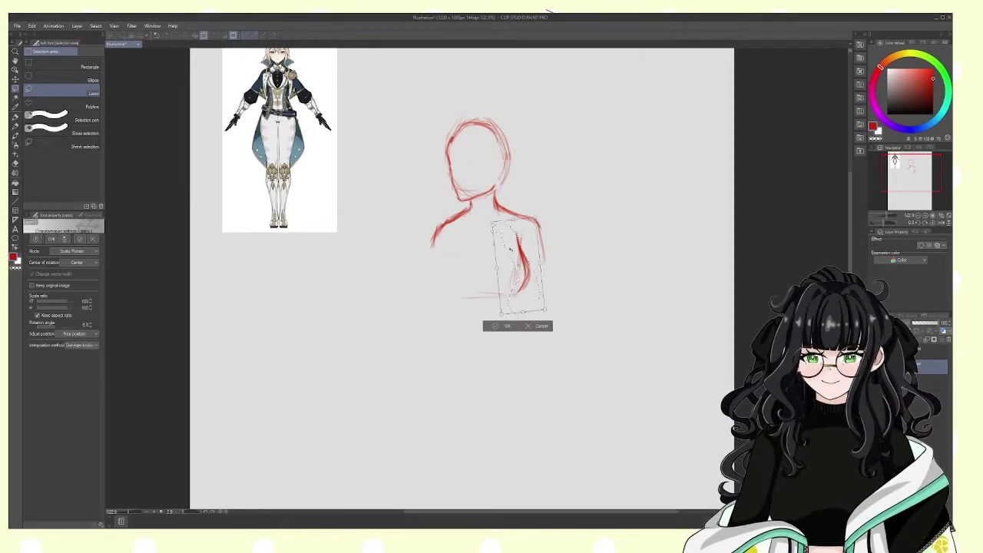
key(Return)
Step: Sketch the rounded lower chest contour and the inner and outer lines of the arm on the face side
key(p)
drag(457, 266, 459, 290)
drag(525, 218, 539, 230)
mouse_move(465, 296)
mouse_down()
mouse_move(524, 280)
mouse_move(496, 295)
mouse_up()
drag(453, 263, 456, 299)
drag(454, 306, 436, 313)
drag(436, 235, 433, 282)
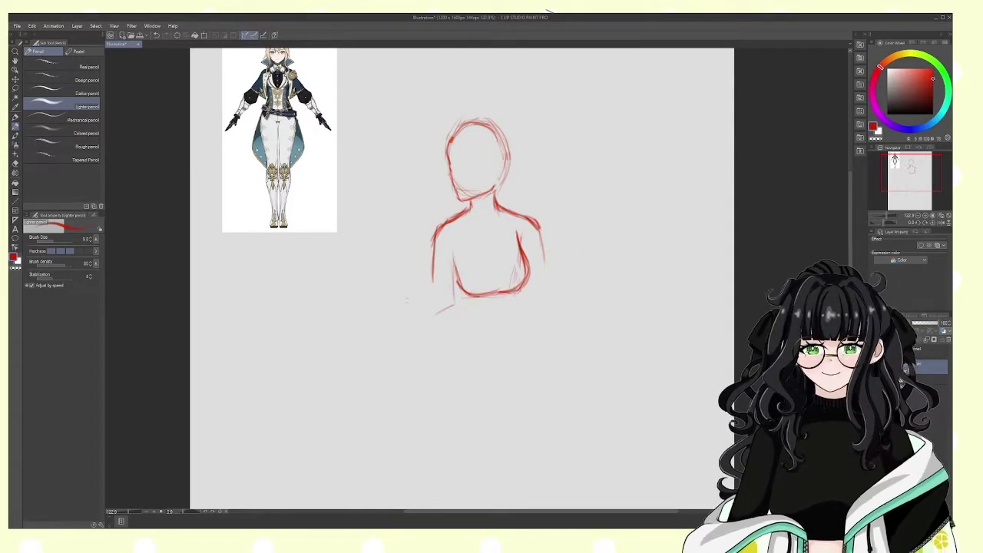
mouse_move(455, 241)
mouse_down()
mouse_move(457, 292)
mouse_move(508, 295)
mouse_up()
Step: Erase the lower chest line between the arms and reinforce the lines around the face-side elbow
key(e)
drag(525, 250, 520, 288)
key(p)
scroll(475, 170, down, 1)
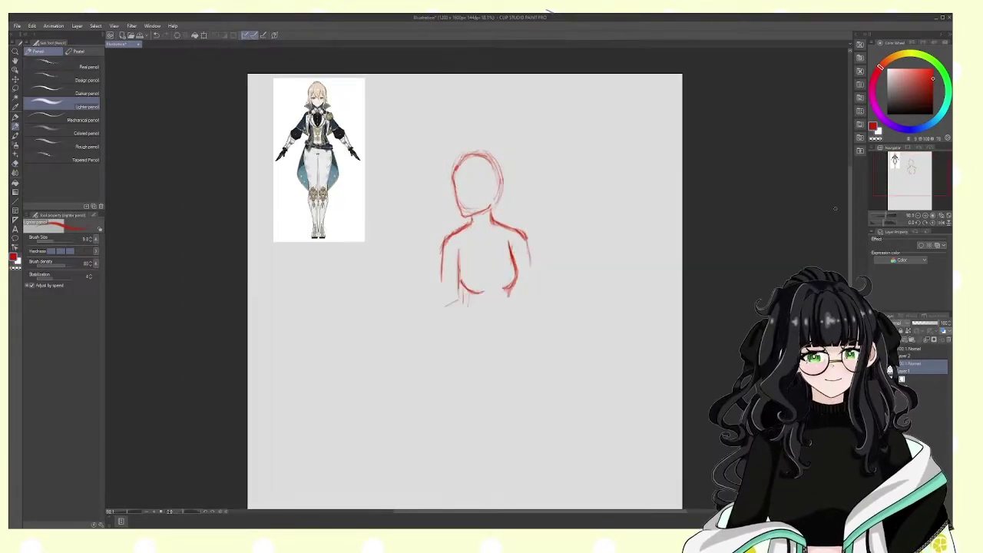
drag(461, 278, 442, 284)
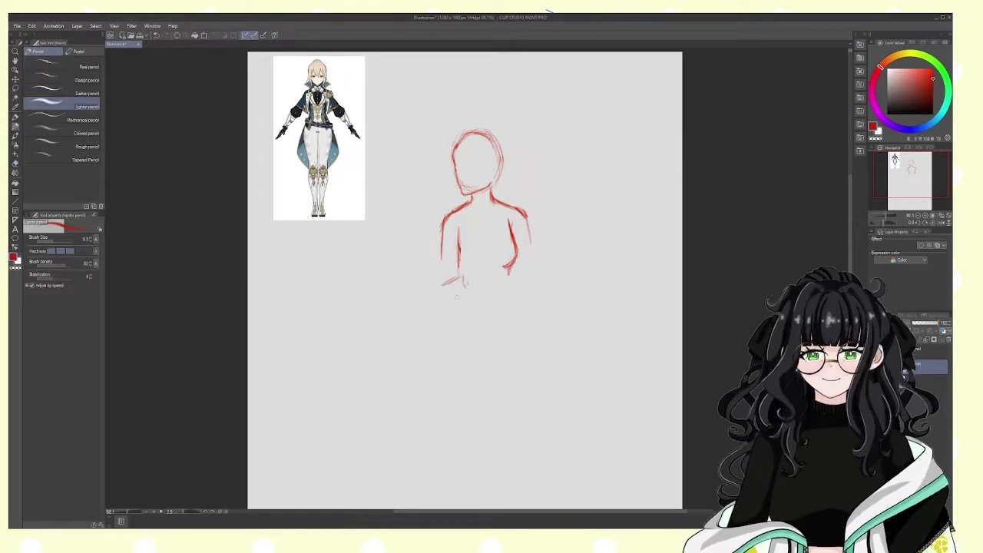
Step: Sketch both sleeves down from the shoulders, widening them into puffed ends at the elbows
drag(529, 220, 531, 273)
drag(444, 216, 436, 281)
mouse_move(460, 250)
mouse_down()
mouse_move(437, 279)
mouse_move(476, 300)
mouse_up()
key(ctrl+z)
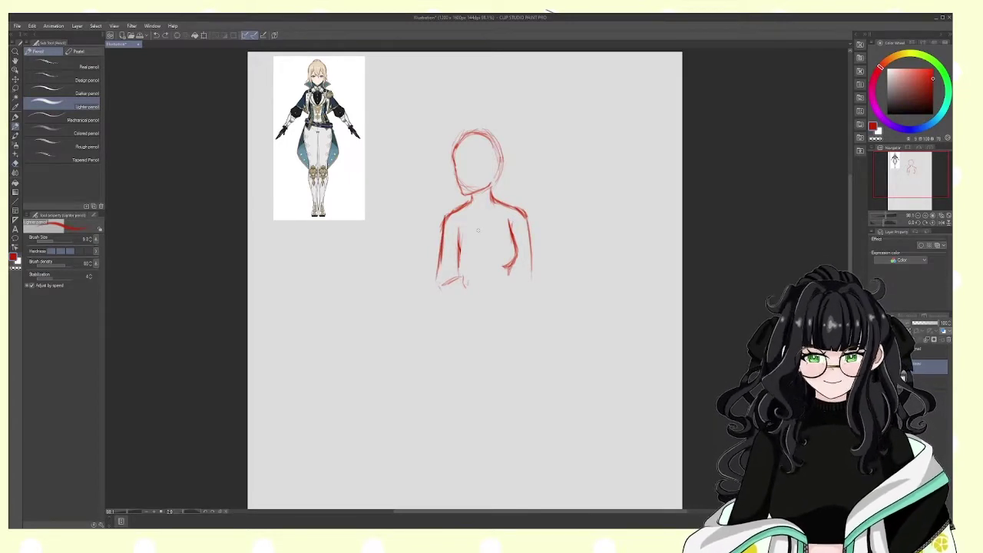
mouse_move(449, 260)
mouse_down()
mouse_move(432, 295)
mouse_move(453, 289)
mouse_up()
mouse_move(464, 247)
mouse_down()
mouse_move(451, 292)
mouse_move(459, 285)
mouse_move(437, 283)
mouse_move(441, 263)
mouse_up()
mouse_move(529, 246)
mouse_down()
mouse_move(539, 275)
mouse_move(529, 290)
mouse_up()
mouse_move(532, 243)
mouse_down()
mouse_move(542, 284)
mouse_move(516, 289)
mouse_up()
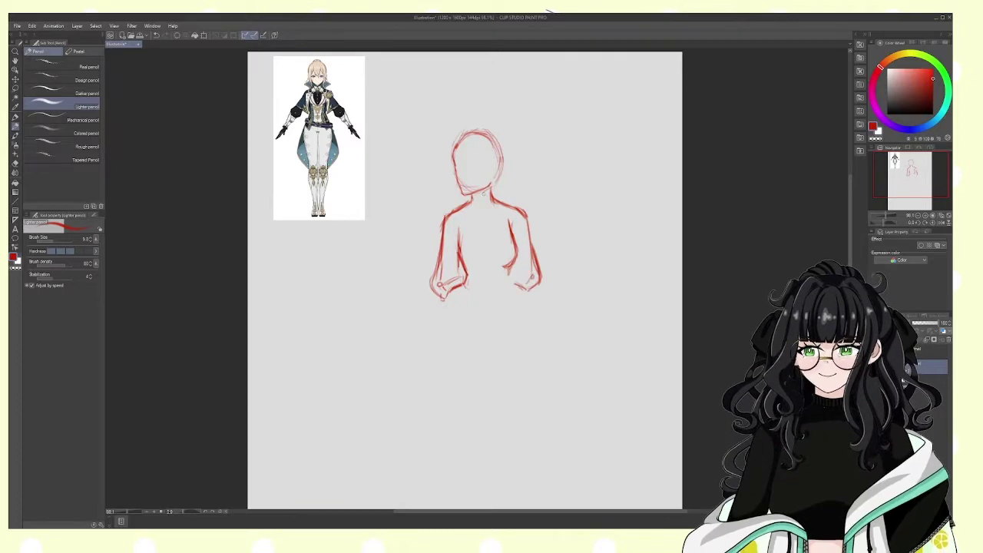
Step: Sketch the raised pointed collar flaps on both sides of the neck, undoing the extra stroke at the throat
drag(450, 192, 437, 206)
mouse_move(503, 184)
mouse_down()
mouse_move(517, 206)
mouse_move(512, 192)
mouse_up()
drag(456, 187, 442, 210)
drag(499, 183, 519, 206)
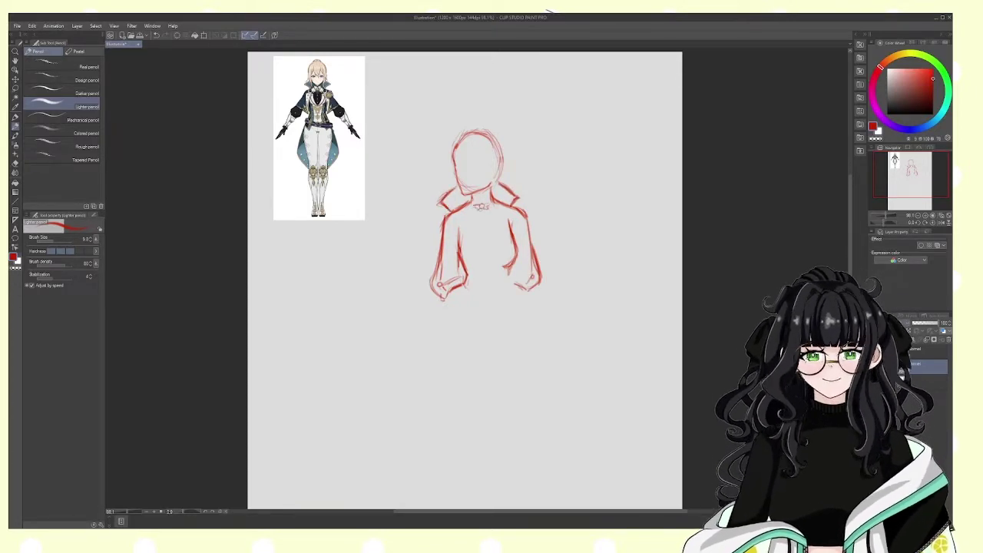
drag(487, 192, 496, 201)
key(ctrl+z)
Step: Sketch the nose bump on the face profile and a lowered eye, cleaning up the eye with the eraser
scroll(474, 200, up, 2)
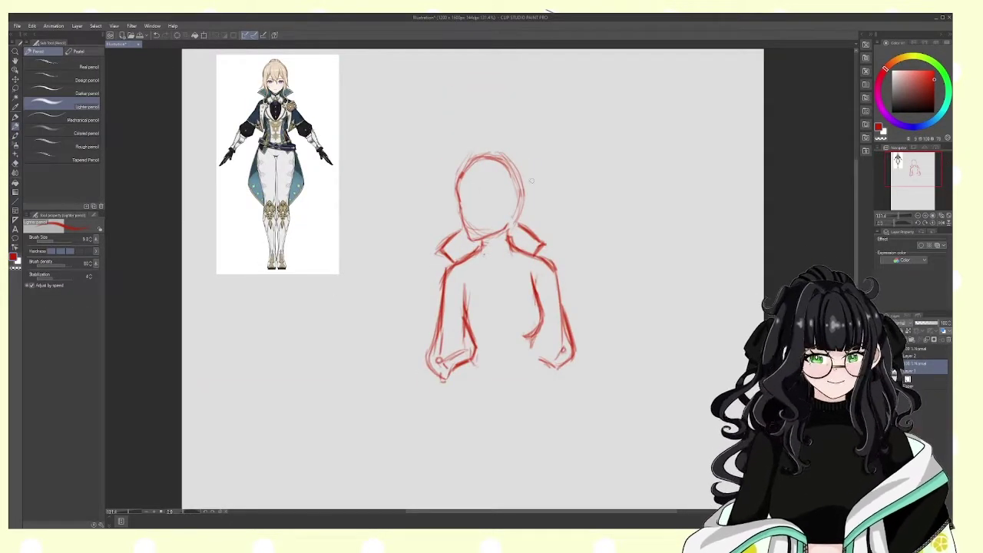
drag(458, 204, 452, 211)
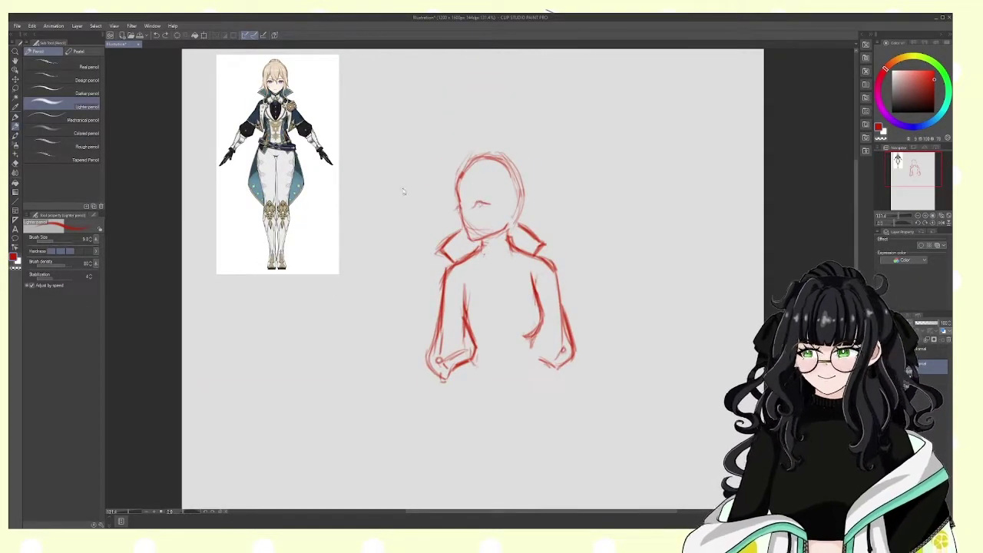
scroll(473, 211, up, 1)
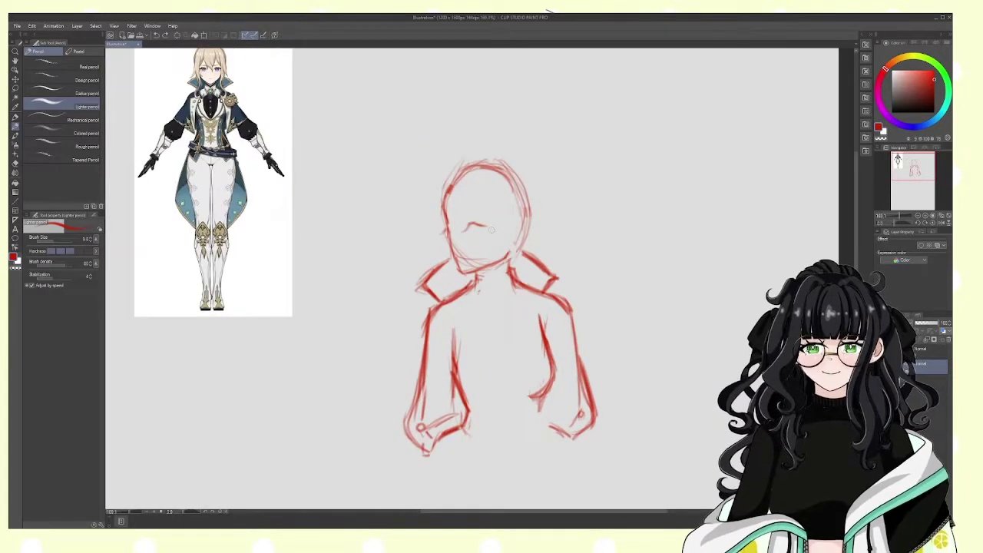
drag(468, 227, 483, 225)
key(e)
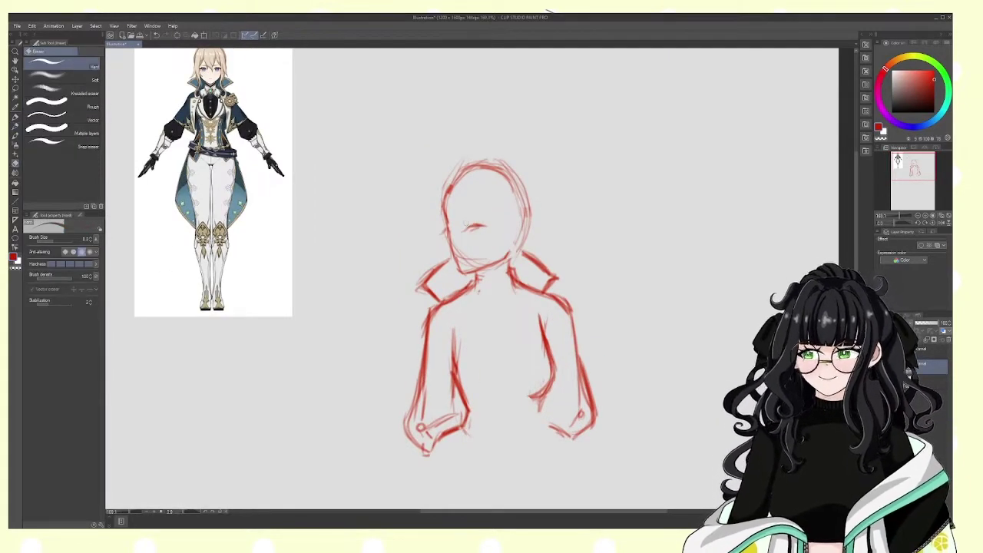
key(p)
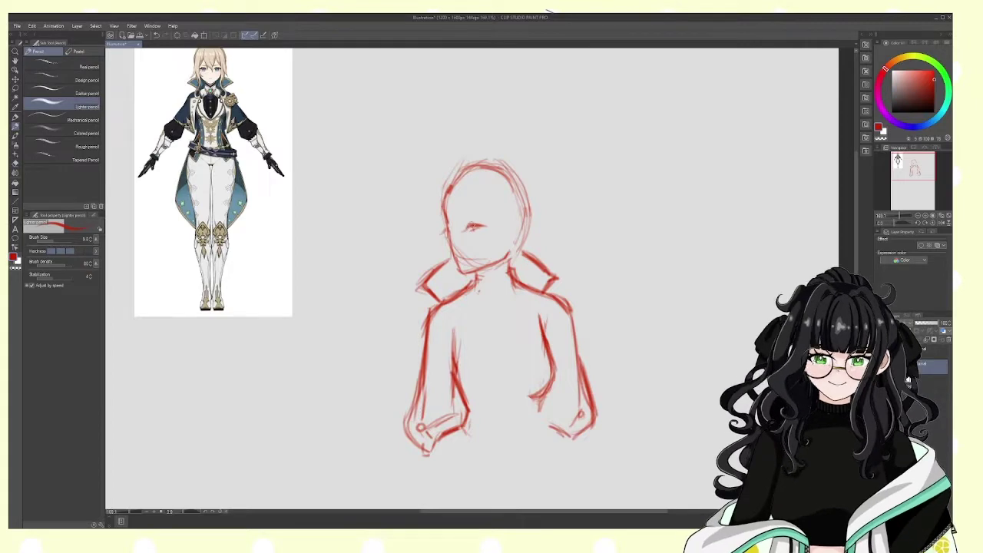
Step: Lasso the eye to adjust it, and refine the nose, mouth and jaw outline by redrawing and erasing
key(j)
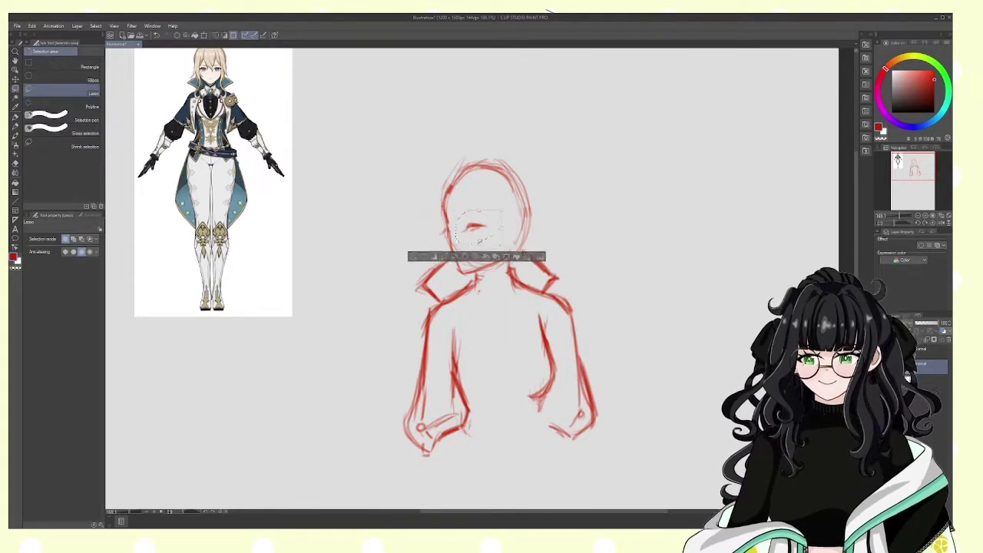
key(p)
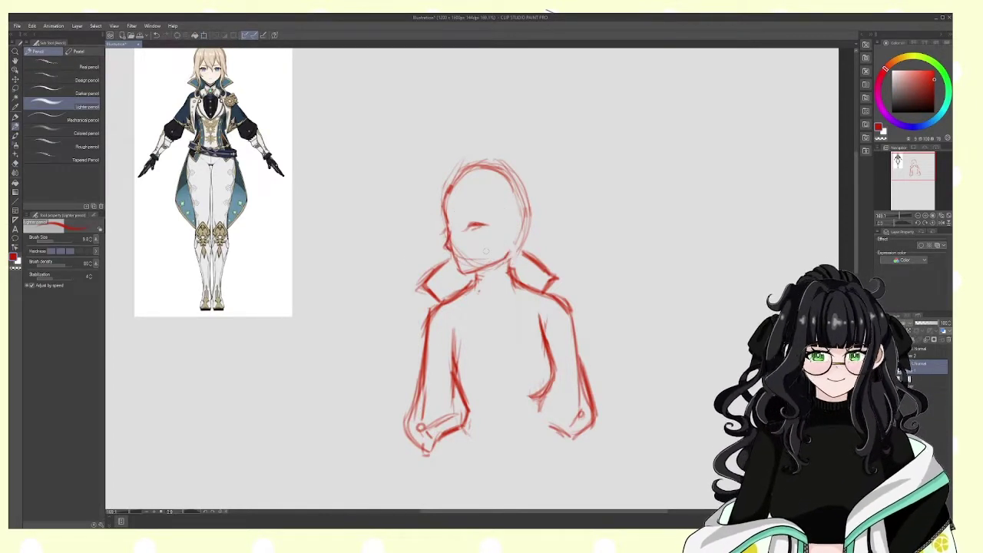
key(e)
key(p)
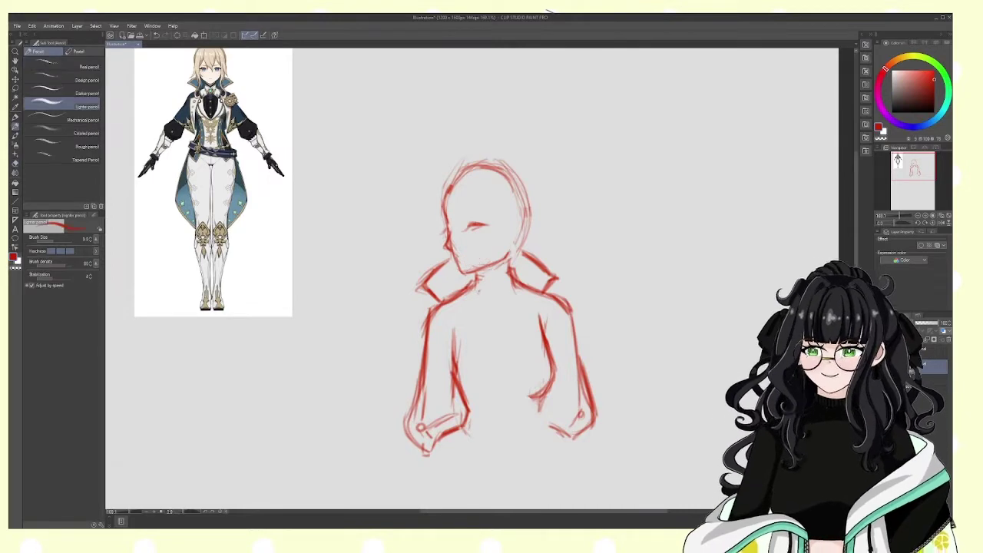
mouse_move(466, 208)
mouse_down()
mouse_move(489, 207)
mouse_move(446, 238)
mouse_move(455, 239)
mouse_up()
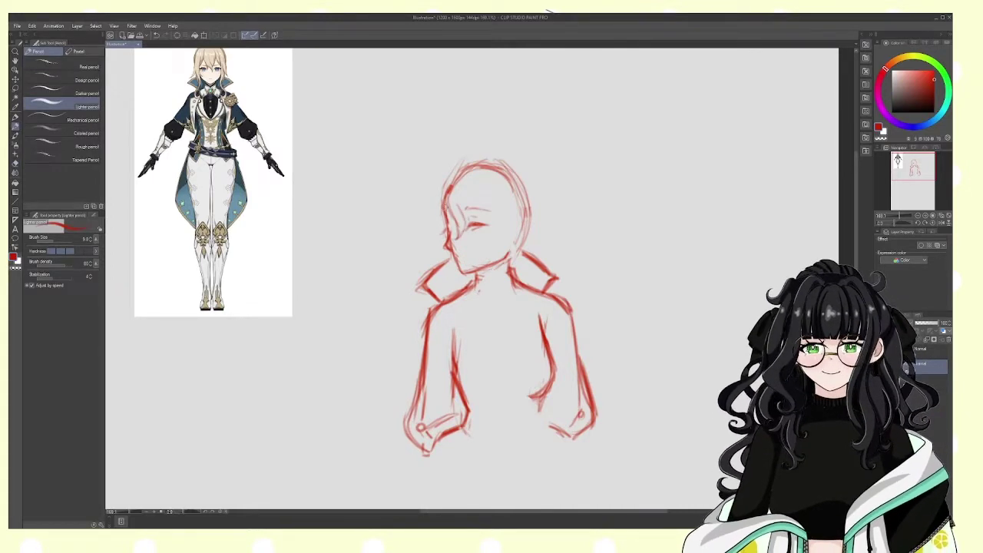
key(ctrl+z)
key(ctrl+z)
Step: Sketch the fringe strands over the face, the long side lock down to the collar, and the ear
mouse_move(456, 170)
mouse_down()
mouse_move(435, 232)
mouse_move(445, 247)
mouse_up()
drag(465, 206, 458, 235)
drag(473, 180, 481, 215)
drag(484, 201, 508, 296)
drag(495, 201, 496, 232)
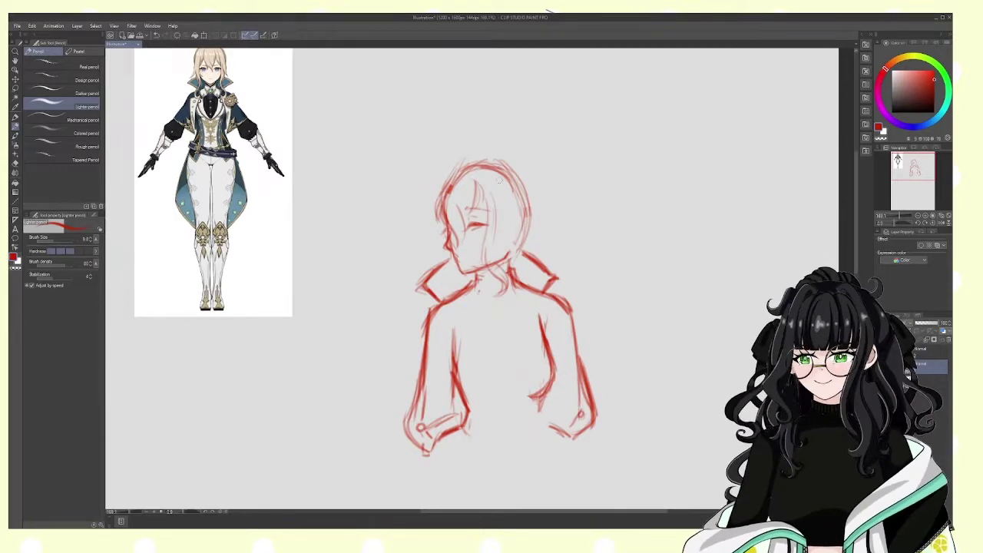
mouse_move(508, 189)
mouse_down()
mouse_move(499, 240)
mouse_move(503, 232)
mouse_move(530, 242)
mouse_up()
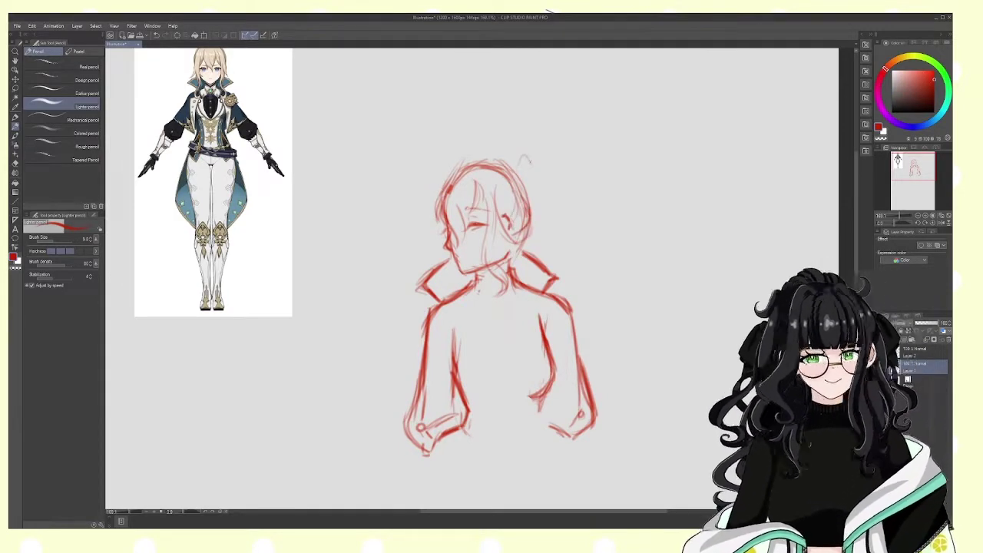
Step: Sketch a high ponytail rising from the back of the head and falling in curled strands to the collar
drag(519, 153, 547, 186)
drag(540, 201, 545, 213)
drag(545, 168, 568, 230)
mouse_move(553, 210)
mouse_down()
mouse_move(575, 255)
mouse_move(533, 261)
mouse_up()
mouse_move(462, 169)
mouse_down()
mouse_move(439, 217)
mouse_move(442, 247)
mouse_move(467, 219)
mouse_up()
mouse_move(508, 162)
mouse_down()
mouse_move(476, 175)
mouse_move(519, 167)
mouse_up()
scroll(491, 307, up, 1)
mouse_move(530, 184)
mouse_down()
mouse_move(568, 221)
mouse_move(564, 244)
mouse_up()
drag(496, 186, 530, 165)
drag(530, 174, 549, 226)
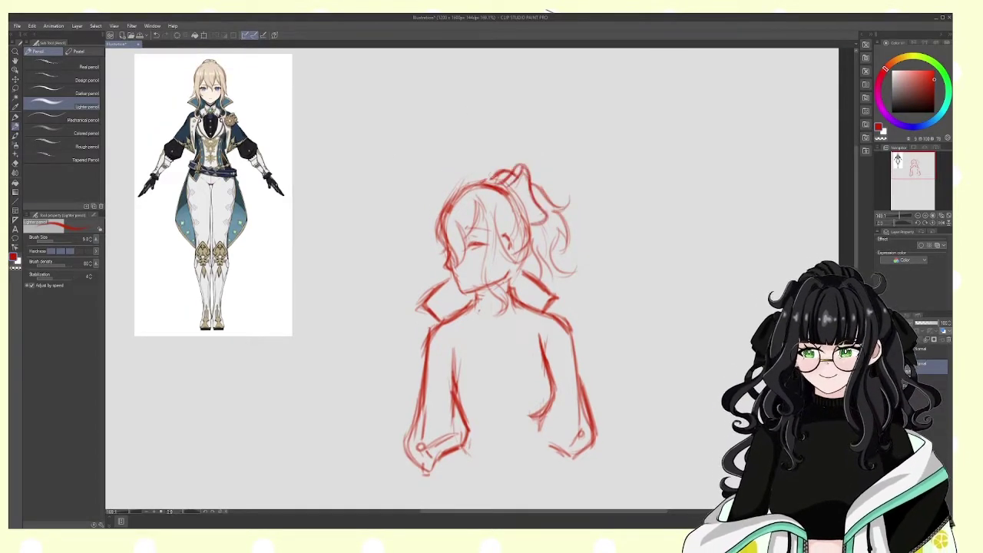
Step: Try a looped strand on the crown of the head, and undo it along with the ponytail's upper outline
drag(465, 177, 496, 164)
drag(470, 181, 486, 168)
drag(550, 226, 536, 246)
drag(467, 184, 473, 163)
drag(552, 241, 534, 251)
drag(467, 179, 498, 165)
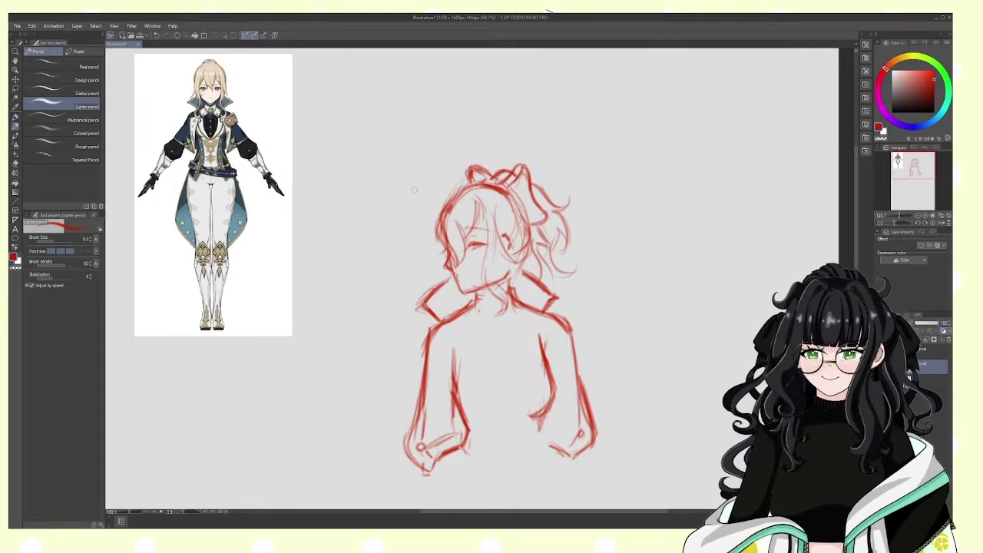
key(ctrl+z)
key(ctrl+z)
key(ctrl+z)
key(ctrl+z)
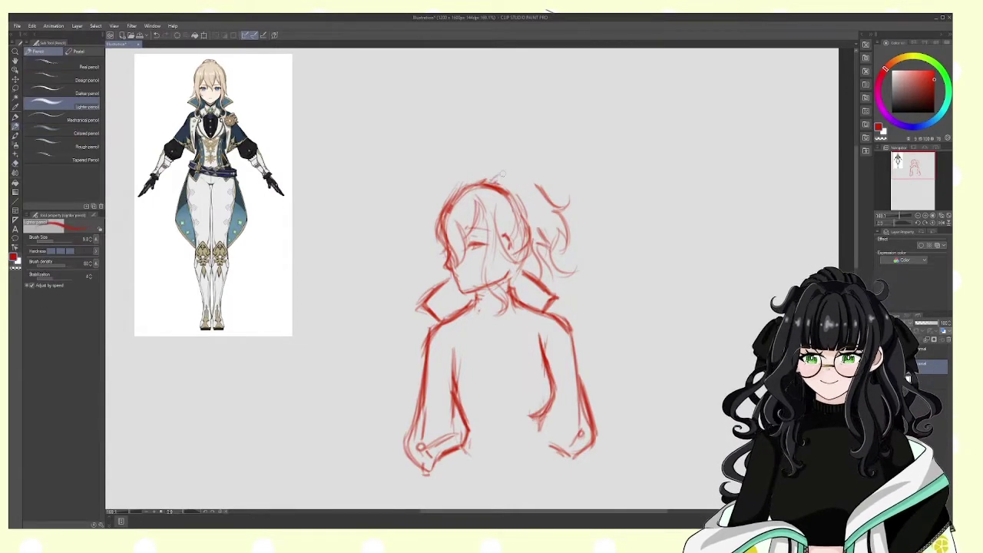
Step: Build up the ponytail's lower curls with darker strokes and undo the trial strokes at its top
mouse_move(491, 183)
mouse_down()
mouse_move(537, 170)
mouse_move(569, 230)
mouse_move(576, 281)
mouse_up()
drag(551, 246, 530, 286)
drag(519, 189, 547, 166)
key(e)
key(ctrl+z)
key(ctrl+z)
key(ctrl+z)
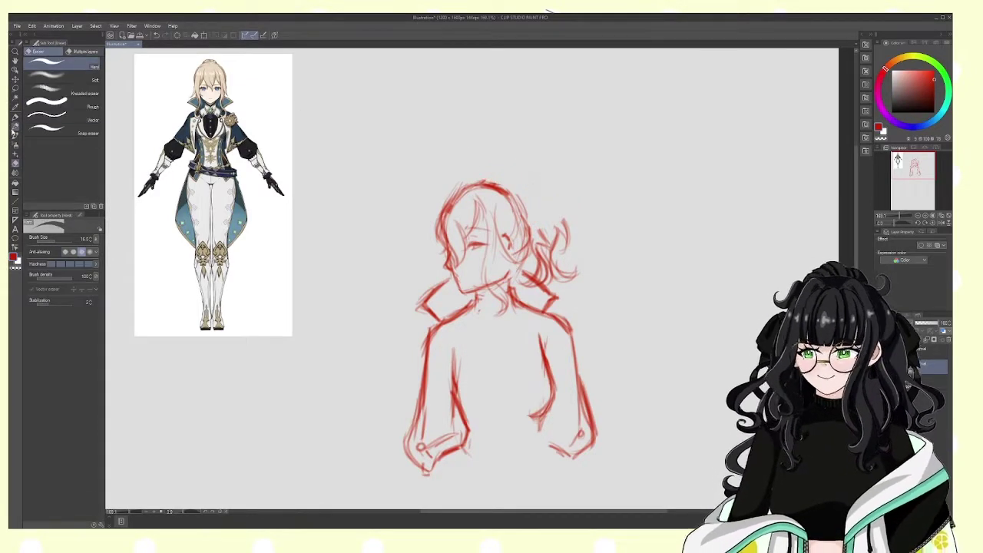
Step: Redraw the ponytail's arched upper outline with the pencil and strengthen the hairline behind the ear
click(13, 130)
drag(497, 184, 568, 219)
mouse_move(499, 181)
mouse_down()
mouse_move(560, 206)
mouse_move(545, 256)
mouse_move(550, 283)
mouse_up()
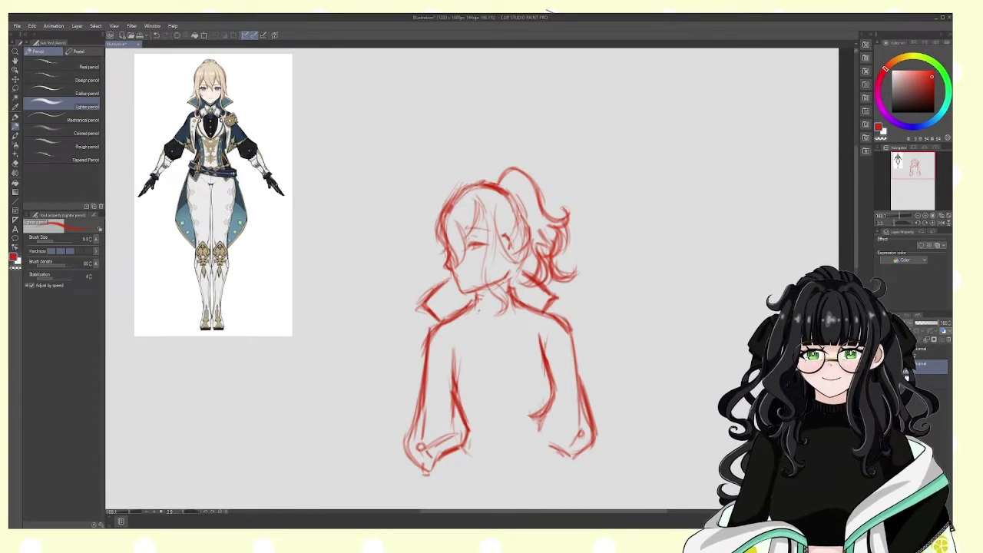
mouse_move(500, 187)
mouse_down()
mouse_move(526, 211)
mouse_move(529, 251)
mouse_up()
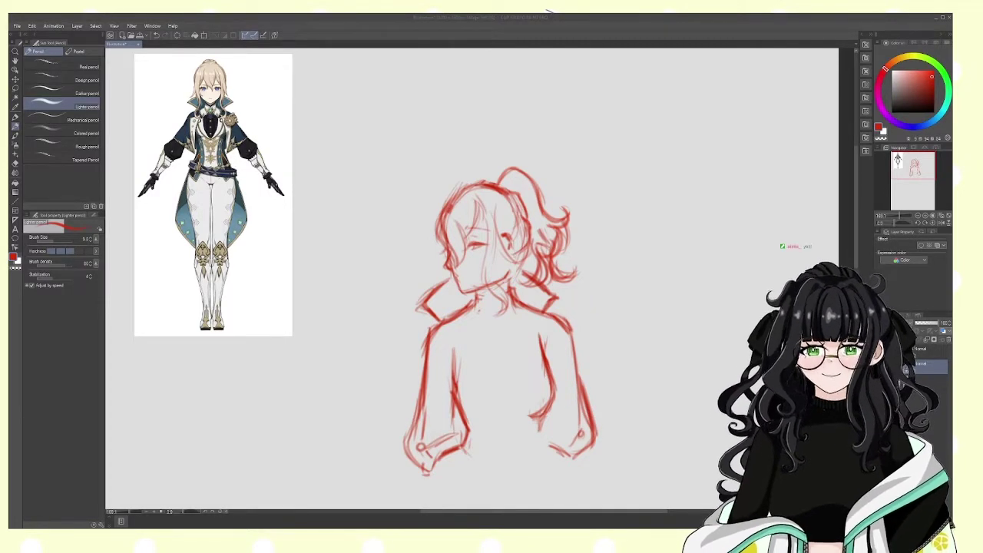
Step: Darken the fringe strand along the face and the long side lock, using a slightly darker red
drag(465, 210, 453, 267)
drag(457, 238, 444, 269)
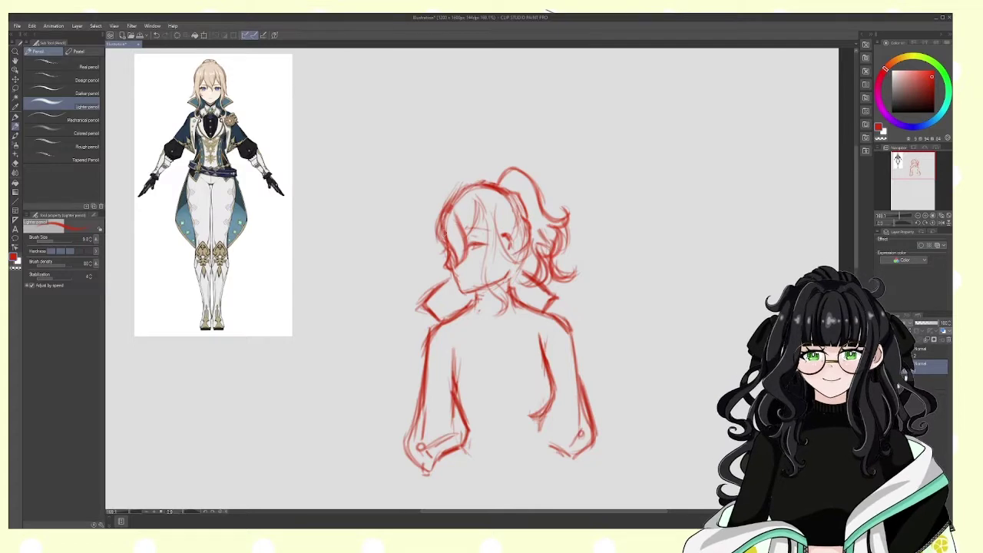
click(930, 83)
mouse_move(496, 195)
mouse_down()
mouse_move(521, 186)
mouse_move(471, 184)
mouse_move(450, 204)
mouse_move(491, 318)
mouse_up()
Step: Pick a slightly darker red, adjust the pencil's brush size, and strengthen the hair around the ear
click(930, 80)
click(55, 239)
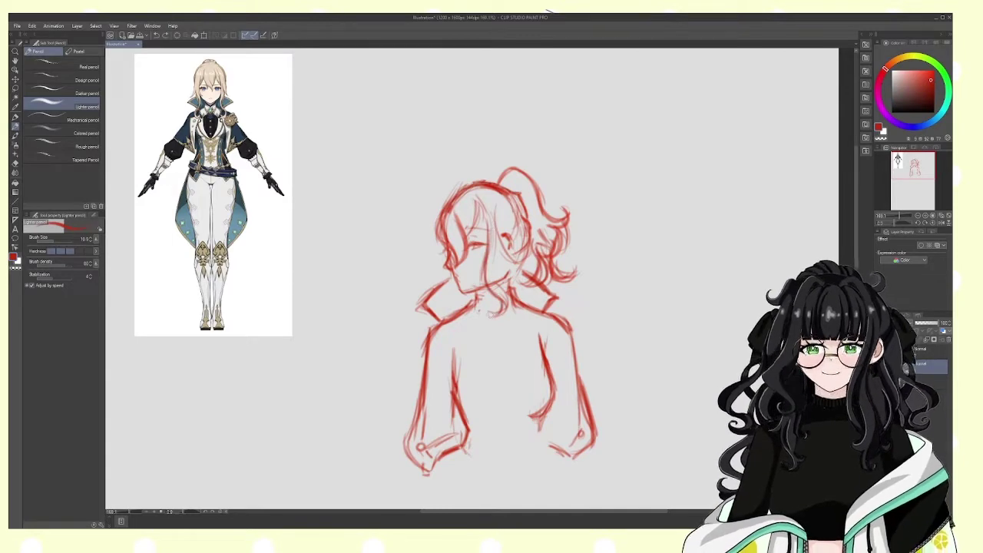
click(50, 239)
drag(497, 210, 519, 263)
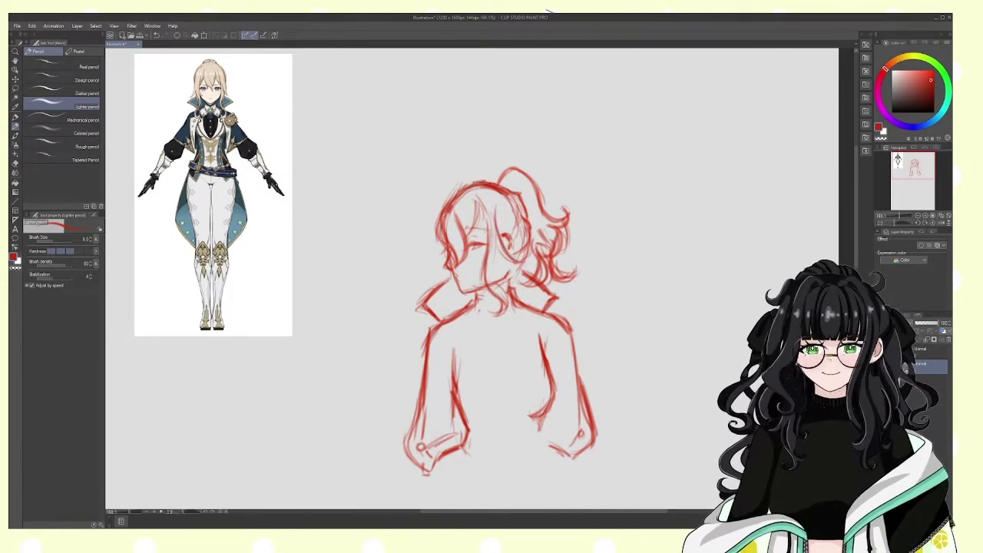
Step: Add a curled flyaway strand at the front of the hair and thicken the fringe, side lock and collar edge
mouse_move(514, 180)
mouse_down()
mouse_move(505, 215)
mouse_move(457, 215)
mouse_up()
key(ctrl+z)
mouse_move(463, 186)
mouse_down()
mouse_move(442, 228)
mouse_move(420, 223)
mouse_up()
mouse_move(492, 200)
mouse_down()
mouse_move(468, 235)
mouse_move(495, 289)
mouse_up()
mouse_move(505, 253)
mouse_down()
mouse_move(498, 297)
mouse_move(517, 281)
mouse_up()
drag(547, 287, 538, 309)
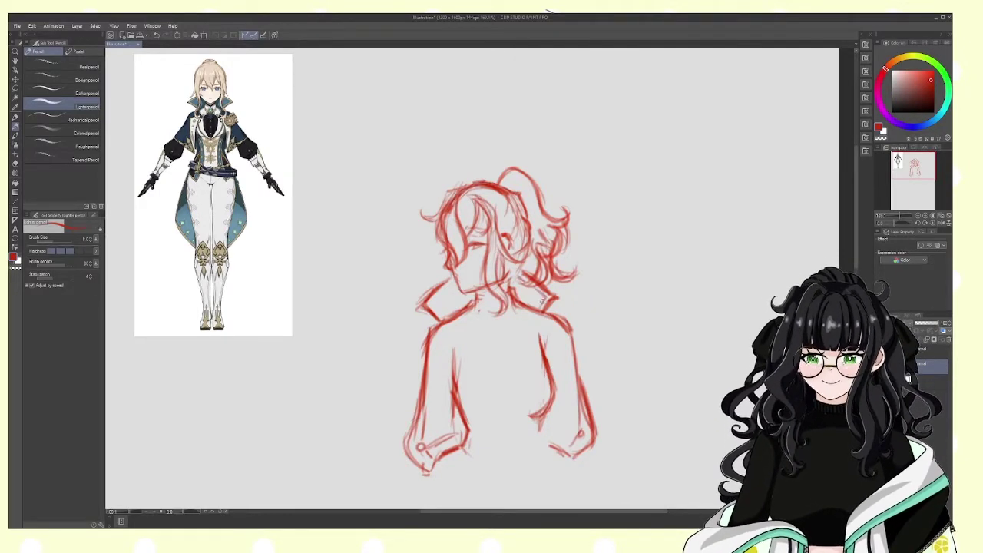
Step: Touch up the mouth in the face profile and sketch an eyebrow above the closed eye
drag(451, 284, 433, 315)
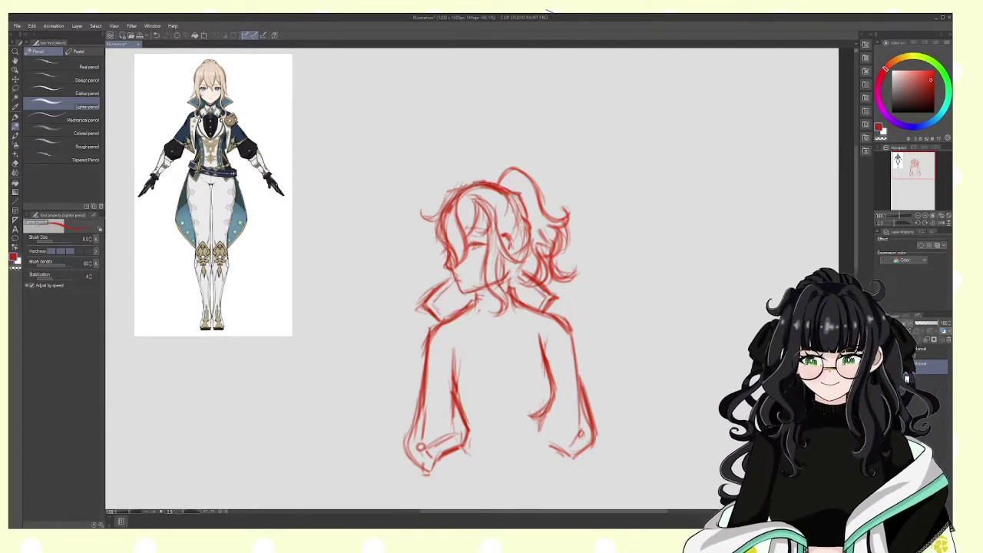
key(ctrl+z)
drag(460, 272, 452, 279)
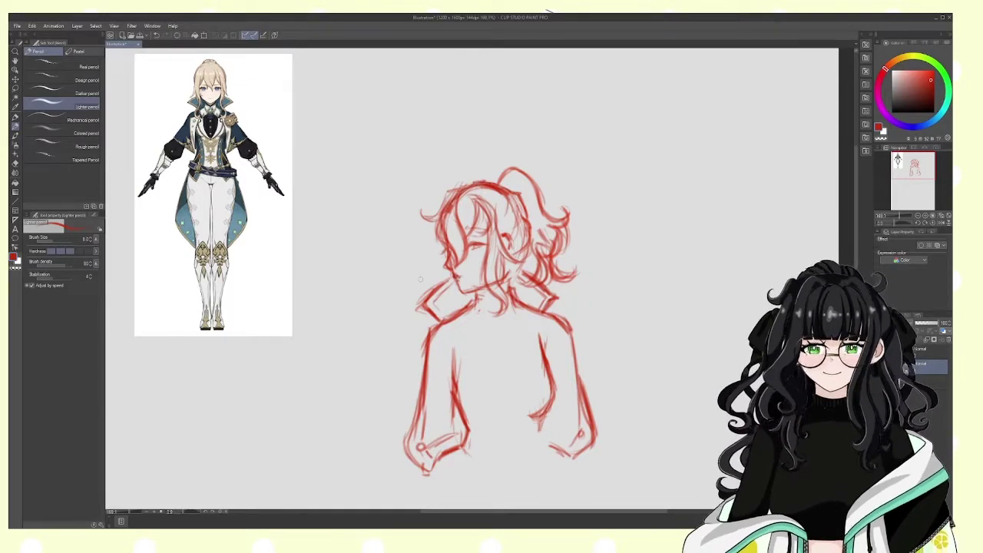
drag(489, 228, 474, 233)
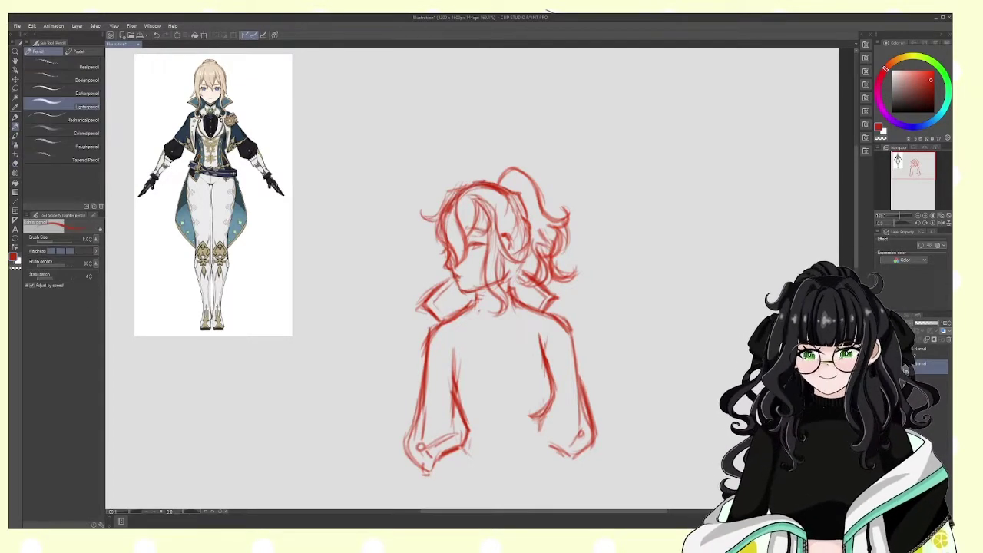
Step: Sketch loose hair strands around the ear and short strands at the base of the ponytail
drag(508, 197, 516, 228)
drag(519, 226, 525, 244)
drag(496, 212, 517, 219)
drag(499, 220, 527, 234)
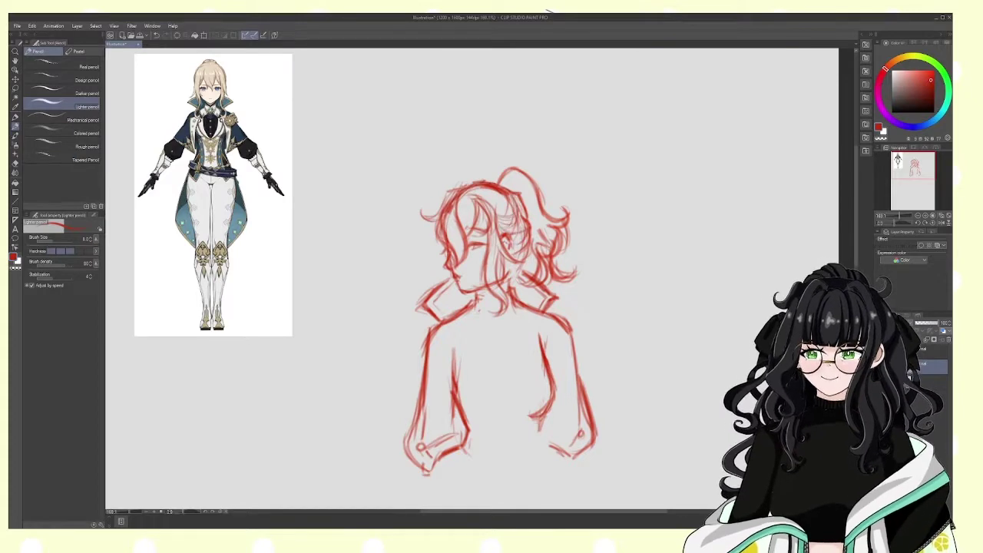
drag(510, 192, 499, 212)
drag(507, 168, 496, 186)
mouse_move(501, 170)
mouse_down()
mouse_move(488, 181)
mouse_move(505, 177)
mouse_move(506, 187)
mouse_up()
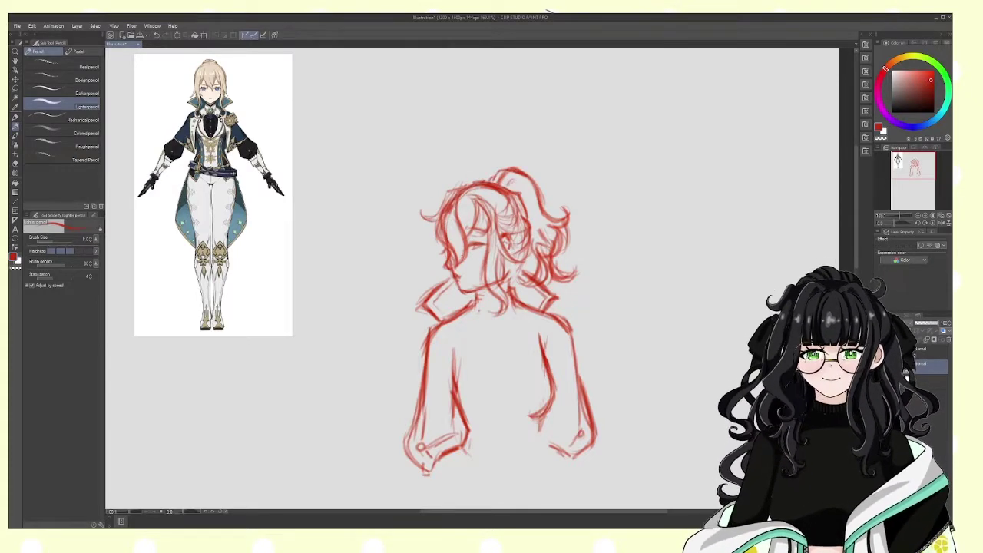
Step: Try to enlarge the whole character sketch using a lasso selection and a transform
key(ctrl+minus)
key(m)
drag(439, 109, 431, 112)
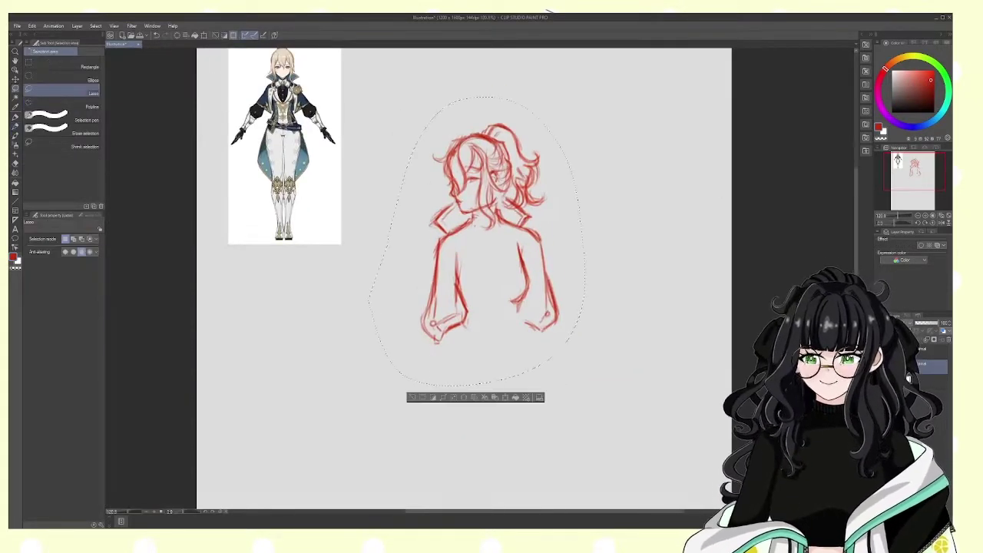
key(ctrl+t)
drag(576, 406, 619, 505)
key(Return)
key(ctrl+d)
key(ctrl+plus)
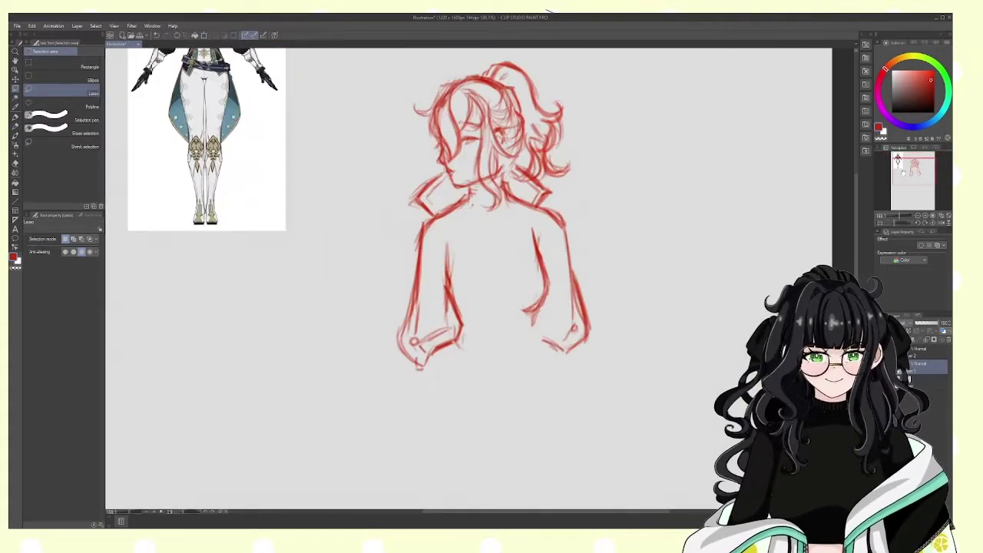
Step: Sketch the ruffled brooch at the throat and the pointed shirt collar beneath it with the pencil
key(p)
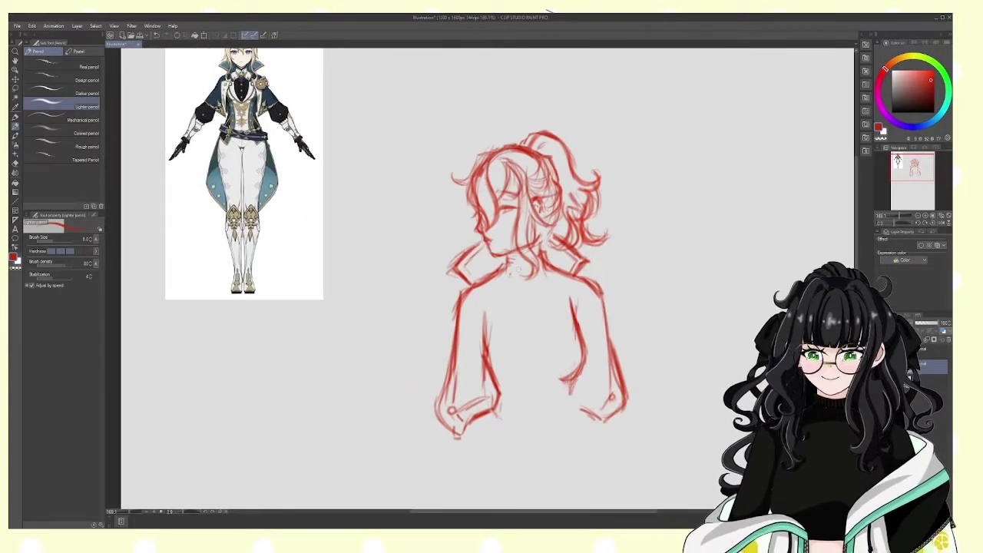
mouse_move(522, 267)
mouse_down()
mouse_move(512, 280)
mouse_move(521, 277)
mouse_move(505, 273)
mouse_move(519, 282)
mouse_up()
drag(519, 257, 516, 265)
mouse_move(539, 248)
mouse_down()
mouse_move(531, 256)
mouse_move(540, 242)
mouse_up()
drag(552, 228, 519, 295)
drag(554, 271, 529, 293)
mouse_move(513, 280)
mouse_down()
mouse_move(501, 299)
mouse_move(487, 300)
mouse_move(482, 281)
mouse_up()
Step: Complete the collar behind the neck and redraw the rear shoulder and sleeve outline, cleaning up with the eraser
mouse_move(572, 258)
mouse_down()
mouse_move(548, 270)
mouse_move(556, 278)
mouse_up()
mouse_move(585, 274)
mouse_down()
mouse_move(566, 304)
mouse_move(581, 310)
mouse_up()
click(14, 164)
key(p)
mouse_move(593, 276)
mouse_down()
mouse_move(577, 294)
mouse_move(599, 355)
mouse_up()
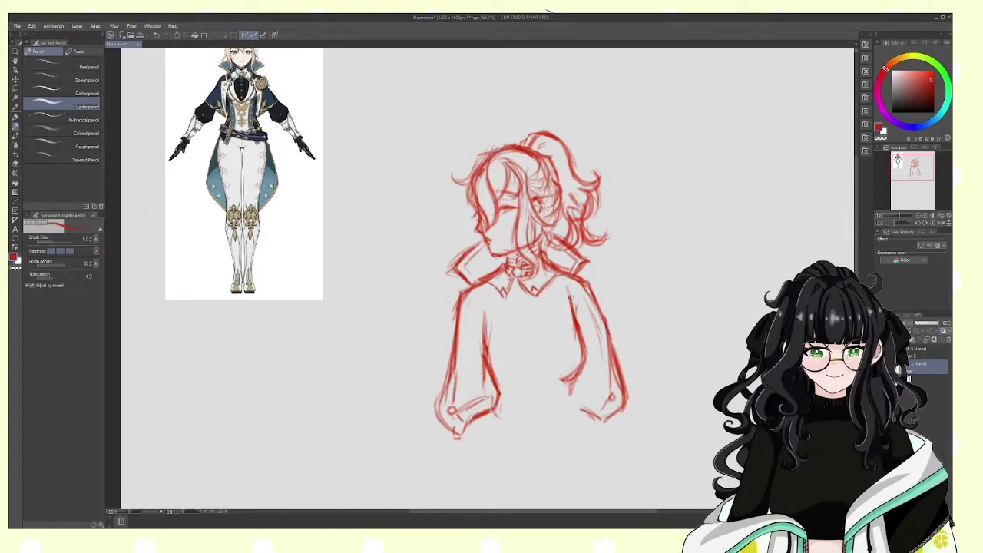
Step: Draw the short cape over the front sleeve, with its hem, straight front edge and flared outer edge
drag(584, 290, 568, 301)
drag(434, 361, 502, 370)
drag(503, 300, 503, 369)
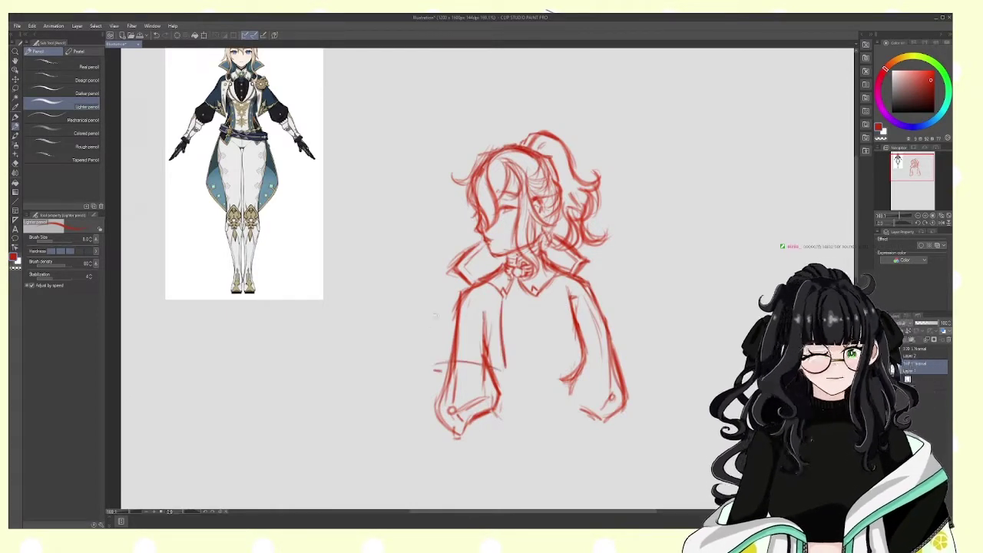
mouse_move(457, 300)
mouse_down()
mouse_move(431, 361)
mouse_move(486, 314)
mouse_move(463, 322)
mouse_move(440, 308)
mouse_up()
key(e)
key(p)
Step: Draw the lapel panel along the cape's front edge, undo stray strokes, and add small round buttons down it
drag(506, 284, 481, 305)
drag(488, 302, 479, 365)
mouse_move(476, 338)
mouse_down()
mouse_move(465, 348)
mouse_move(487, 362)
mouse_up()
key(ctrl+z)
key(ctrl+z)
key(ctrl+z)
key(ctrl+z)
key(ctrl+z)
key(ctrl+z)
drag(491, 309, 492, 317)
drag(491, 322, 494, 345)
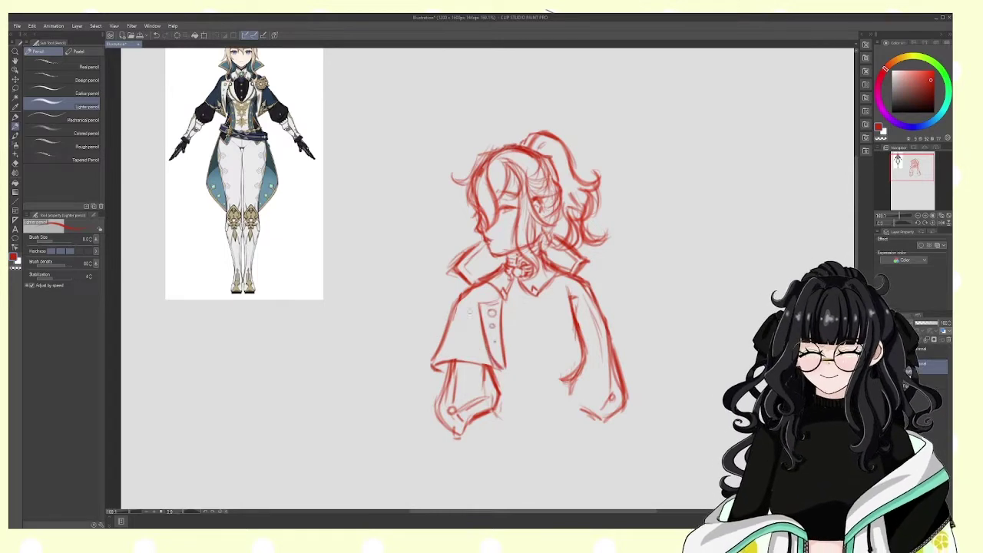
Step: Erase stray lines along the face profile and darken the eye with the pencil
key(e)
drag(481, 221, 475, 234)
key(p)
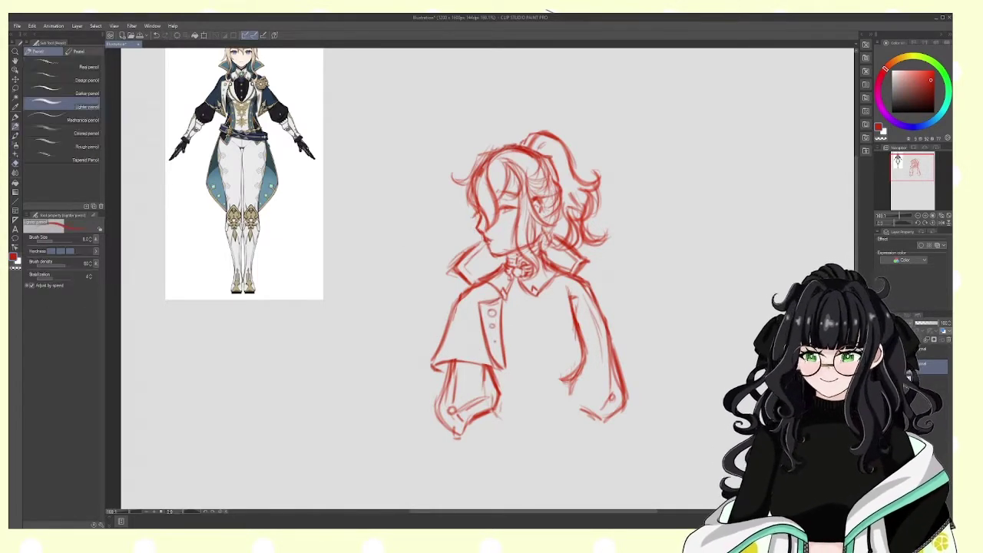
scroll(557, 139, up, 3)
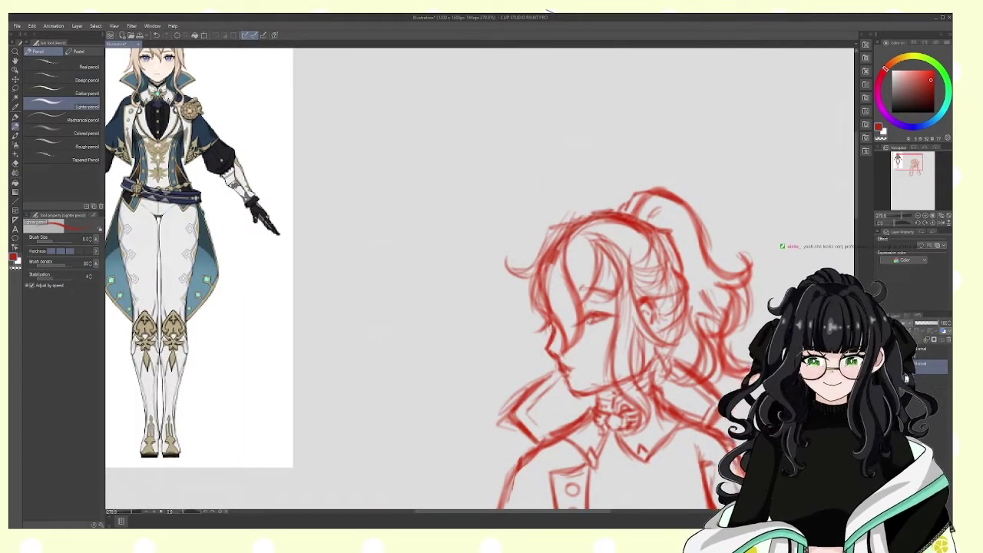
drag(588, 305, 583, 301)
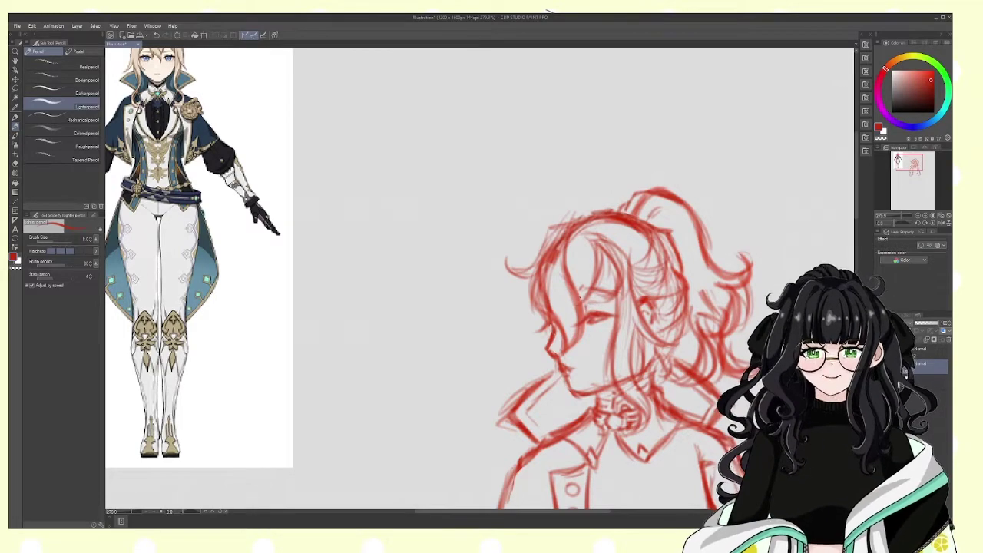
key(e)
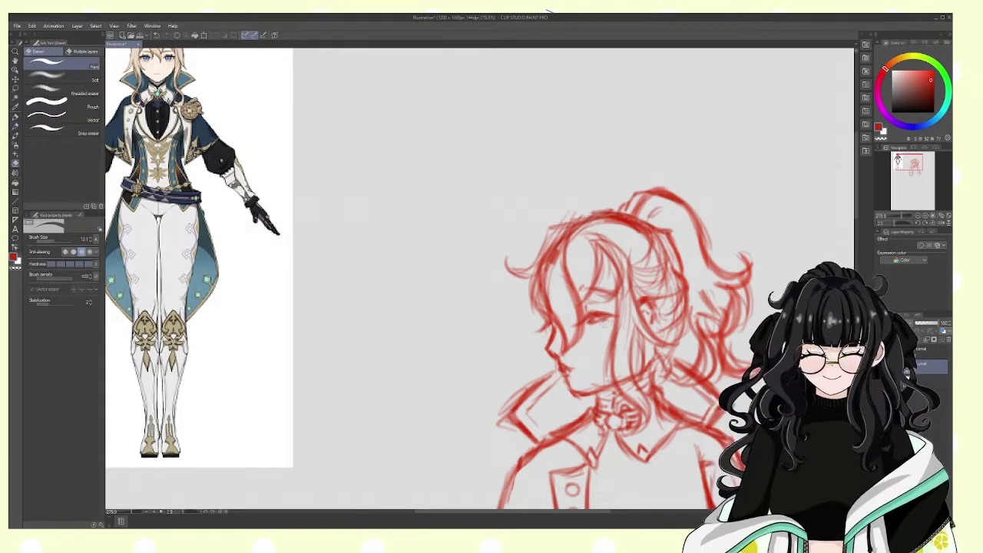
key(p)
Step: Rework the eye and eyebrow with fine pencil strokes, undo the unwanted ones, and enlarge the pencil's brush size
scroll(580, 281, up, 2)
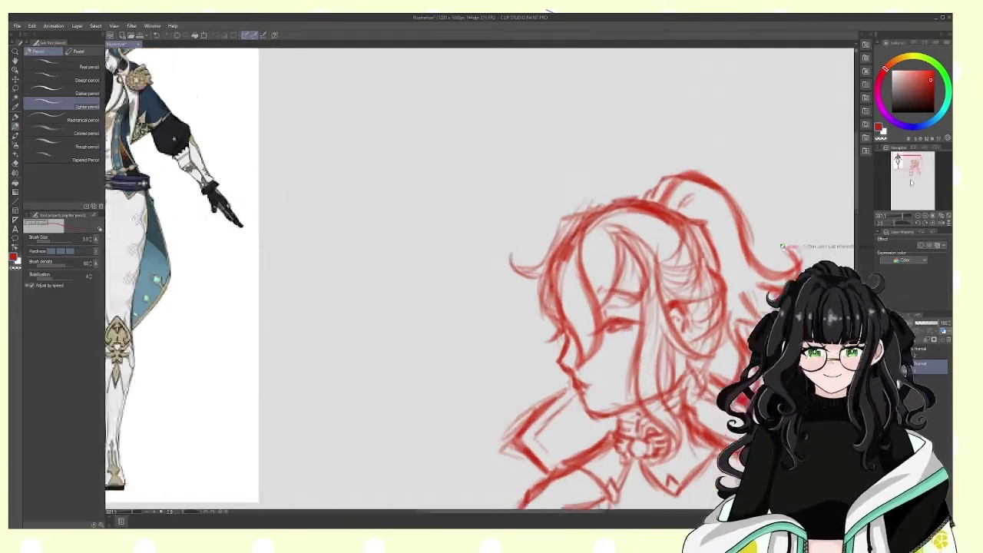
drag(586, 271, 579, 279)
mouse_move(565, 256)
mouse_down()
mouse_move(557, 273)
mouse_move(569, 262)
mouse_move(560, 268)
mouse_move(577, 271)
mouse_move(558, 270)
mouse_move(582, 269)
mouse_move(572, 269)
mouse_move(561, 239)
mouse_move(587, 250)
mouse_move(581, 241)
mouse_up()
key(e)
key(p)
key(ctrl+z)
key(ctrl+z)
key(bracketright)
Step: Fade the eyebrow with the soft eraser, then redraw it along with the fringe strand hanging above it
key(e)
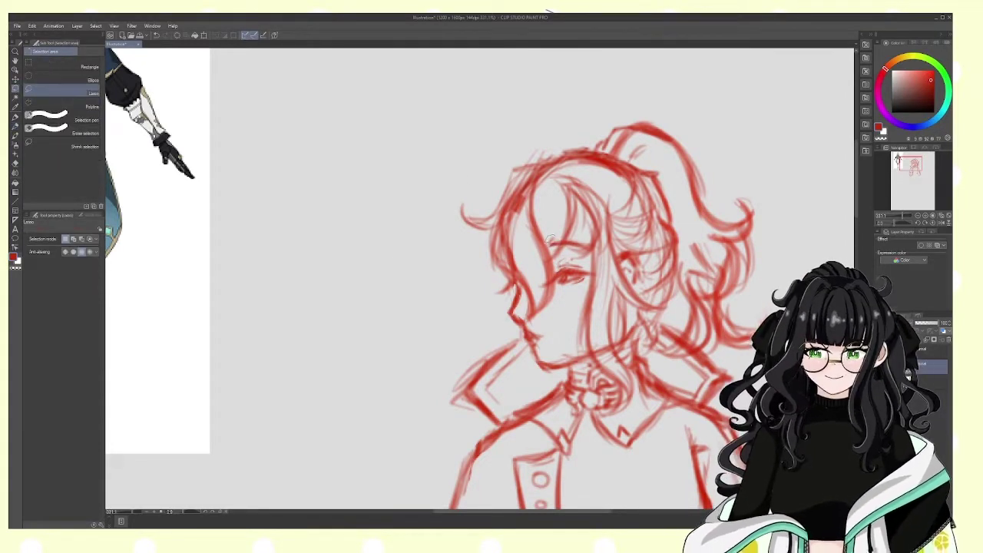
key(bracketleft)
key(bracketleft)
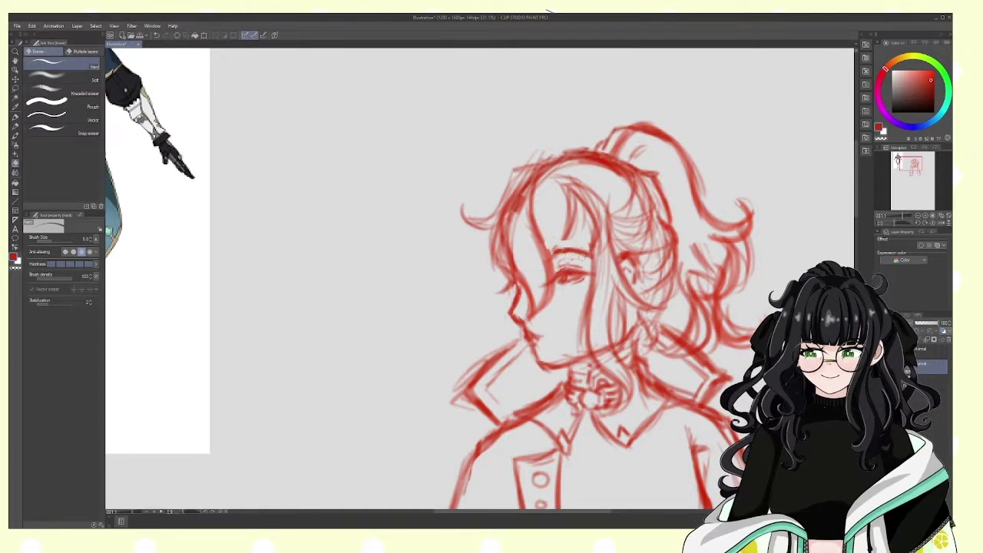
click(46, 77)
key(p)
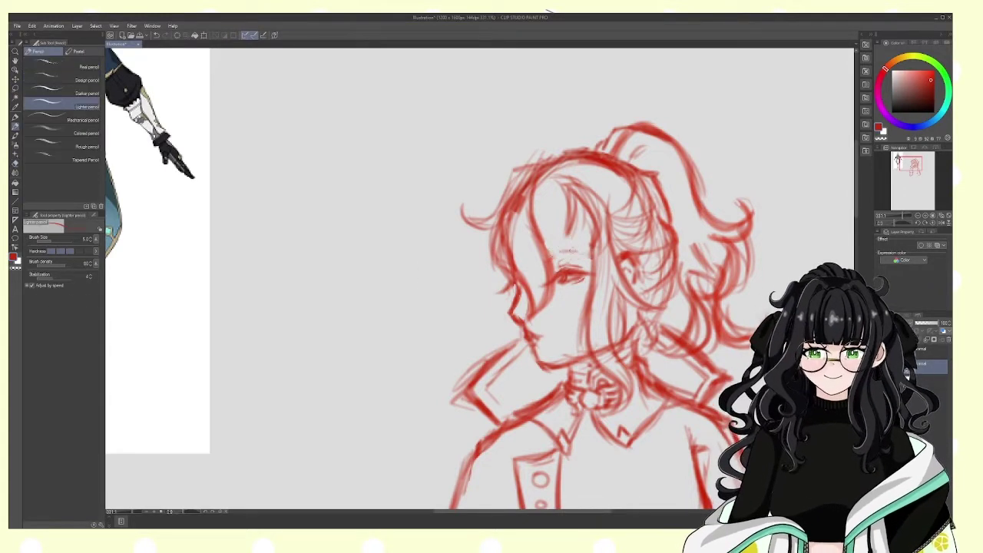
drag(552, 254, 587, 251)
drag(565, 187, 574, 250)
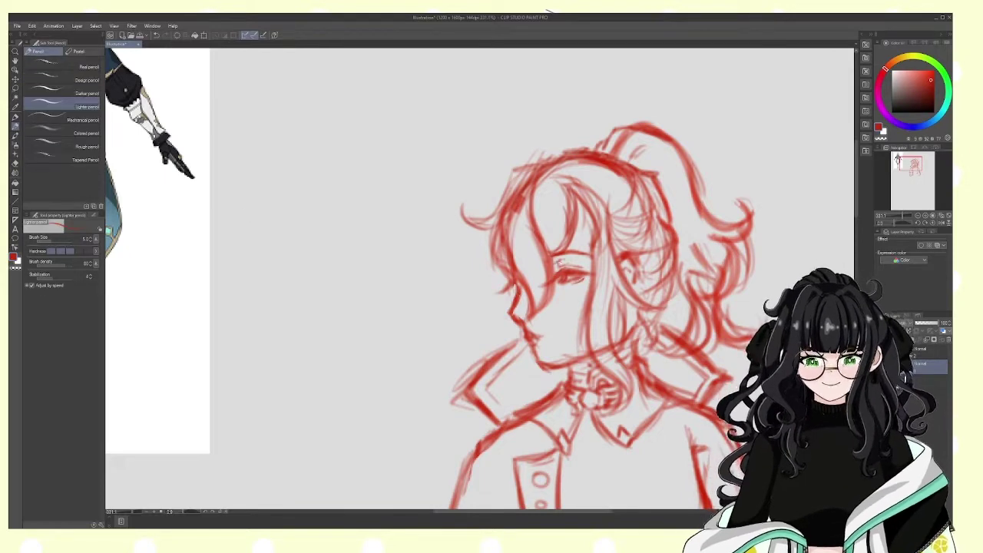
Step: Shade the eyelid and the tip of the nose lightly with the soft airbrush
key(b)
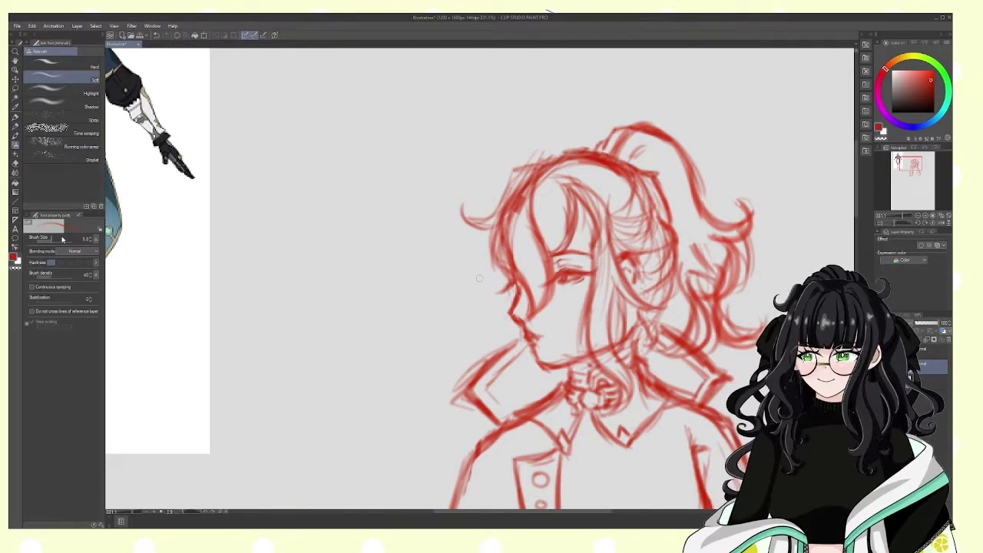
drag(574, 281, 590, 268)
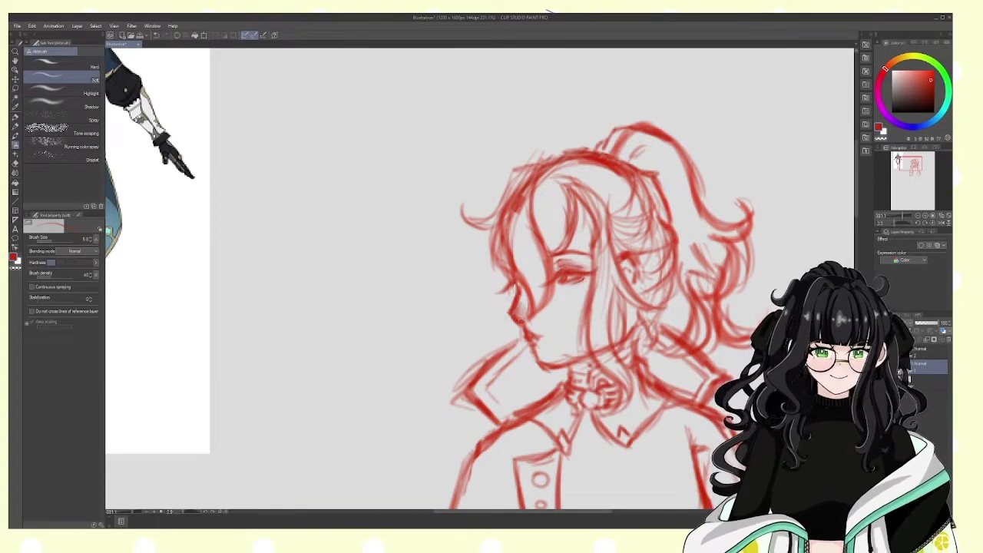
key(p)
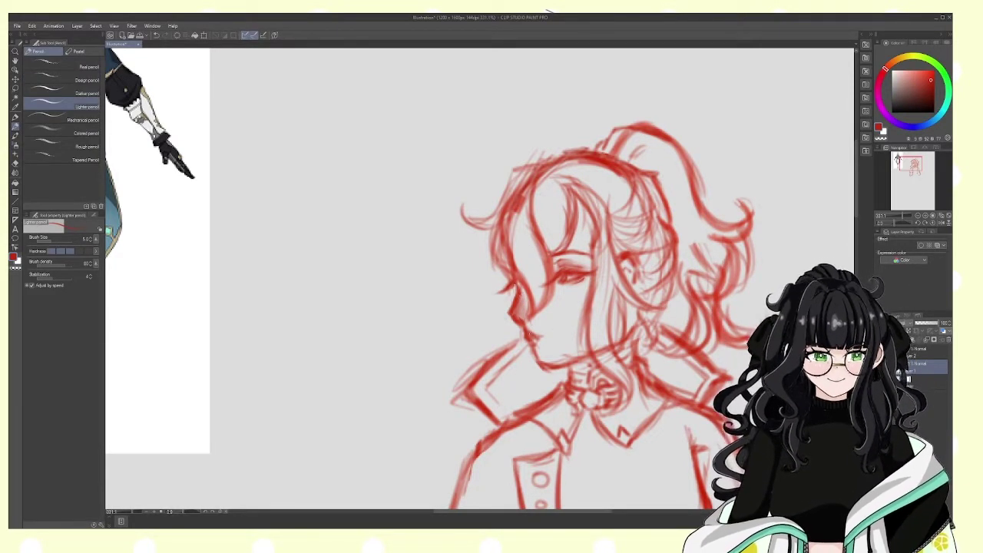
Step: Touch up the nose and lips of the profile with the pencil and the soft eraser
key(e)
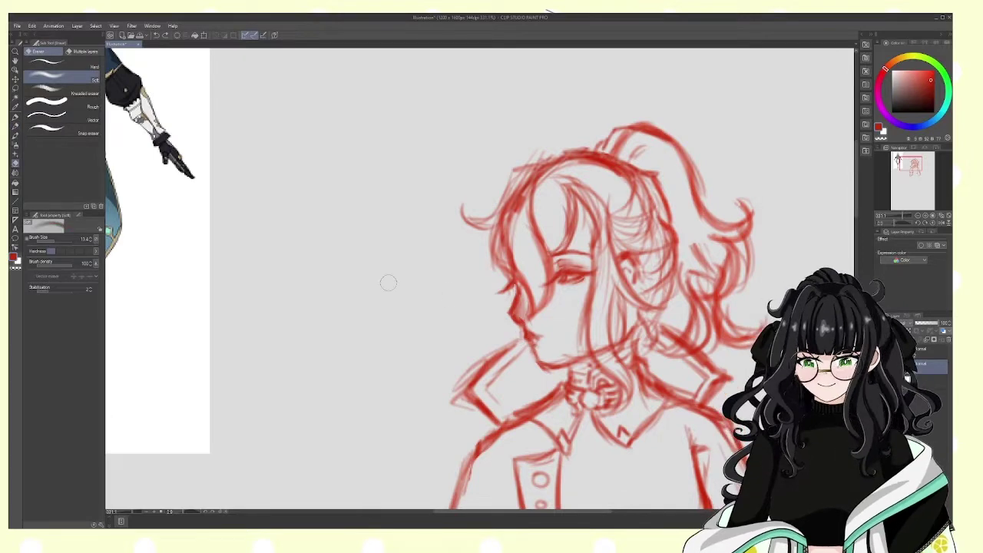
key(p)
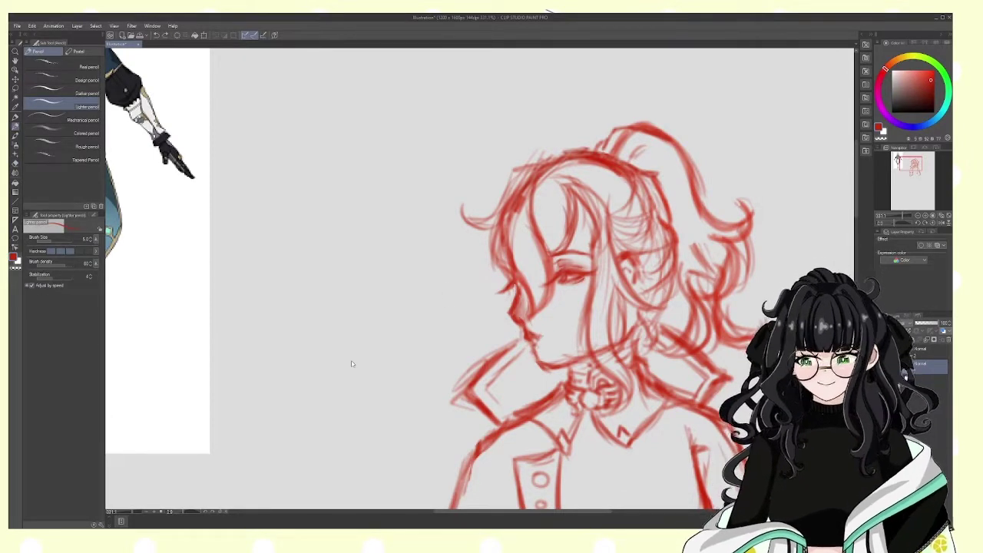
key(e)
key(p)
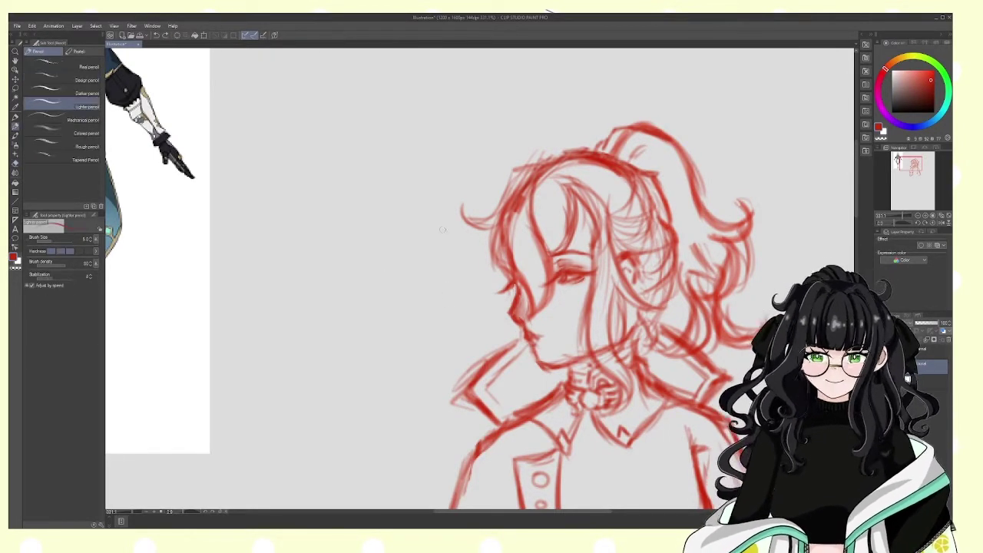
key(e)
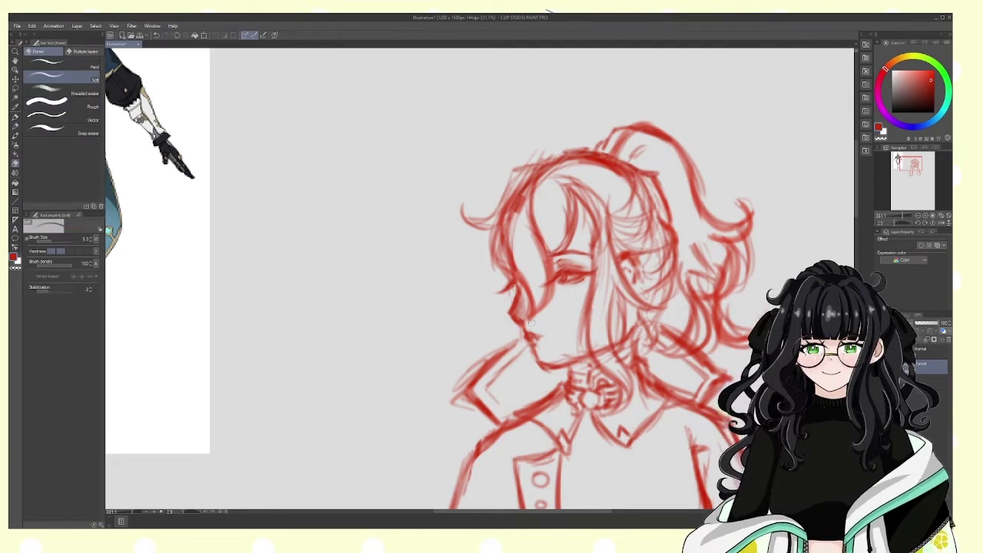
key(p)
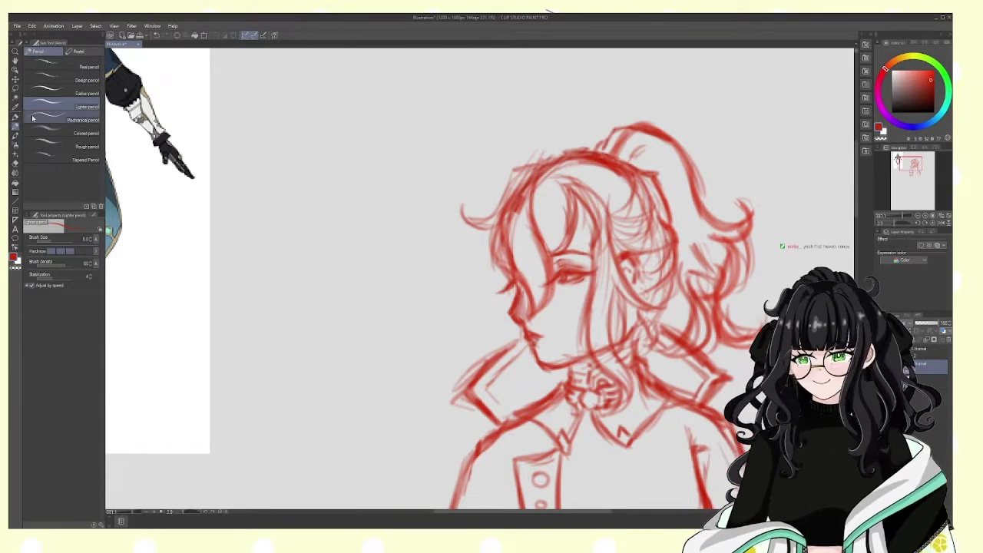
Step: Try adding a blush to the cheek with the soft airbrush
key(b)
mouse_move(546, 291)
mouse_down()
mouse_move(580, 314)
mouse_move(570, 304)
mouse_up()
key(ctrl+z)
click(53, 80)
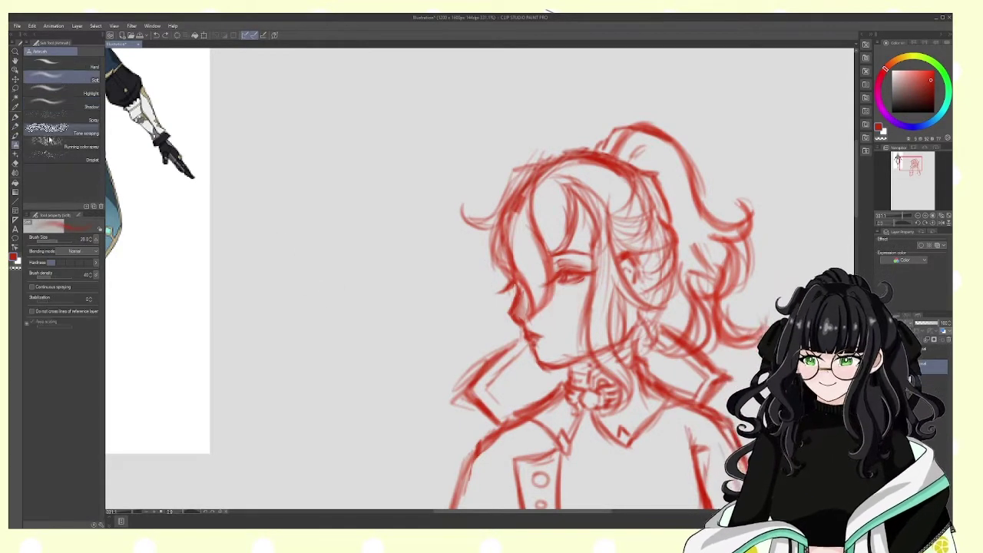
key(p)
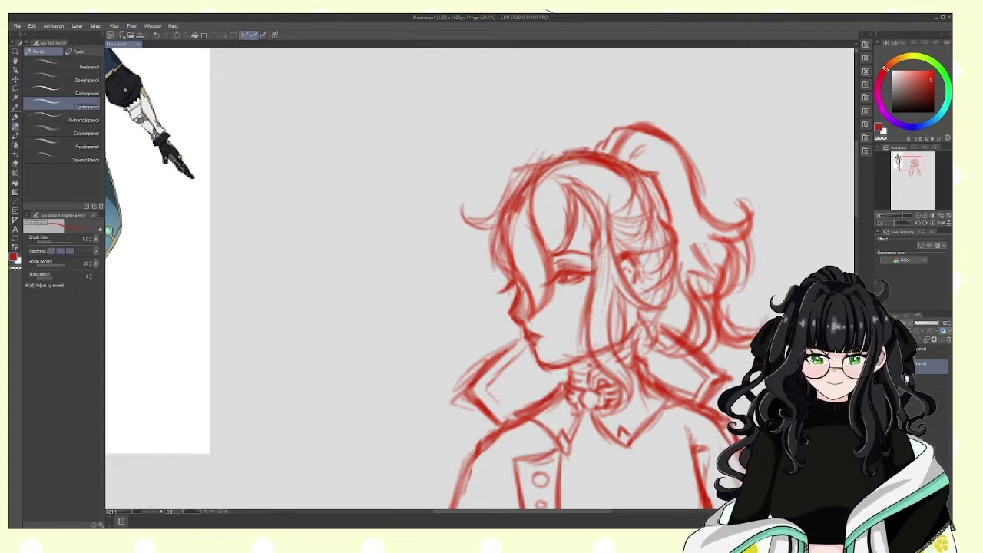
Step: Erase the jaw line where it crosses the side lock and the stray lines behind the neck
key(e)
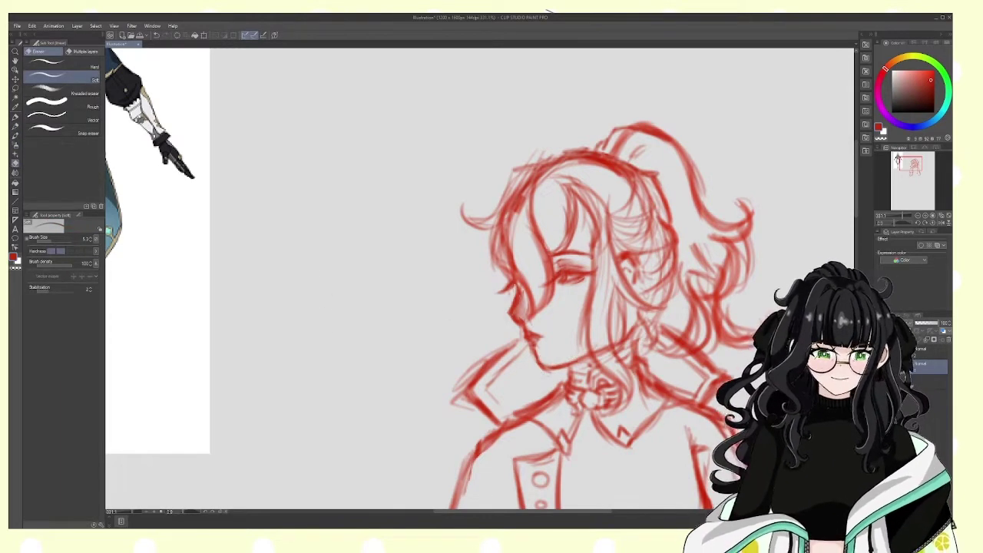
drag(591, 341, 607, 367)
drag(627, 324, 635, 338)
Step: Fill the fringe section covering the face's edge with long pencil hair strands
key(p)
drag(533, 180, 515, 272)
drag(537, 230, 523, 307)
mouse_move(540, 207)
mouse_down()
mouse_move(515, 284)
mouse_move(526, 299)
mouse_up()
mouse_move(503, 208)
mouse_down()
mouse_move(487, 250)
mouse_move(491, 272)
mouse_up()
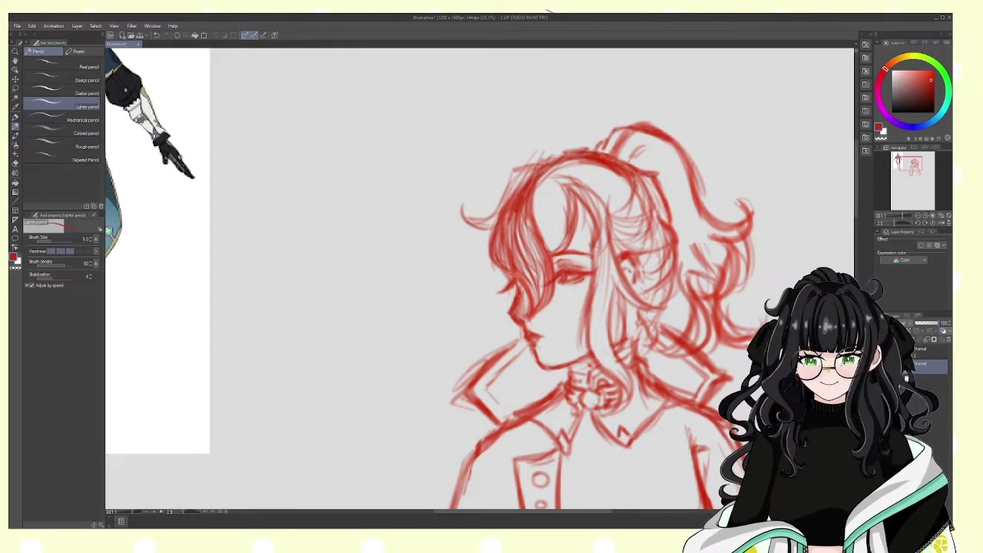
Step: Strengthen the curled flyaway at the front and fill the rest of the fringe above the eye with strands
drag(538, 166, 462, 227)
mouse_move(527, 171)
mouse_down()
mouse_move(504, 206)
mouse_move(561, 251)
mouse_up()
mouse_move(544, 177)
mouse_down()
mouse_move(568, 254)
mouse_move(546, 243)
mouse_move(599, 206)
mouse_up()
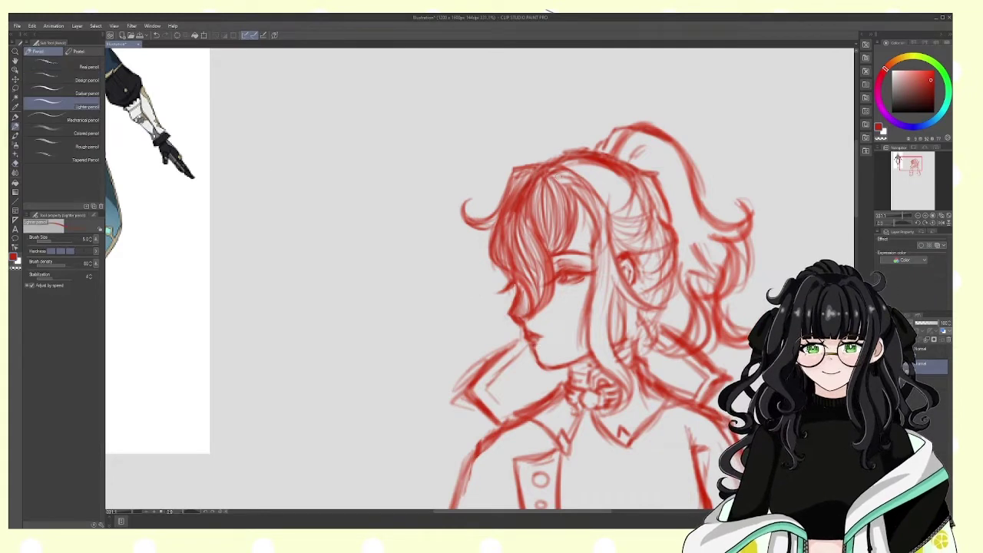
mouse_move(606, 169)
mouse_down()
mouse_move(574, 217)
mouse_move(568, 254)
mouse_up()
mouse_move(607, 183)
mouse_down()
mouse_move(562, 257)
mouse_move(578, 232)
mouse_up()
Step: Darken the inside of the ear and add curved hair strands sweeping around and below it
drag(653, 237, 608, 301)
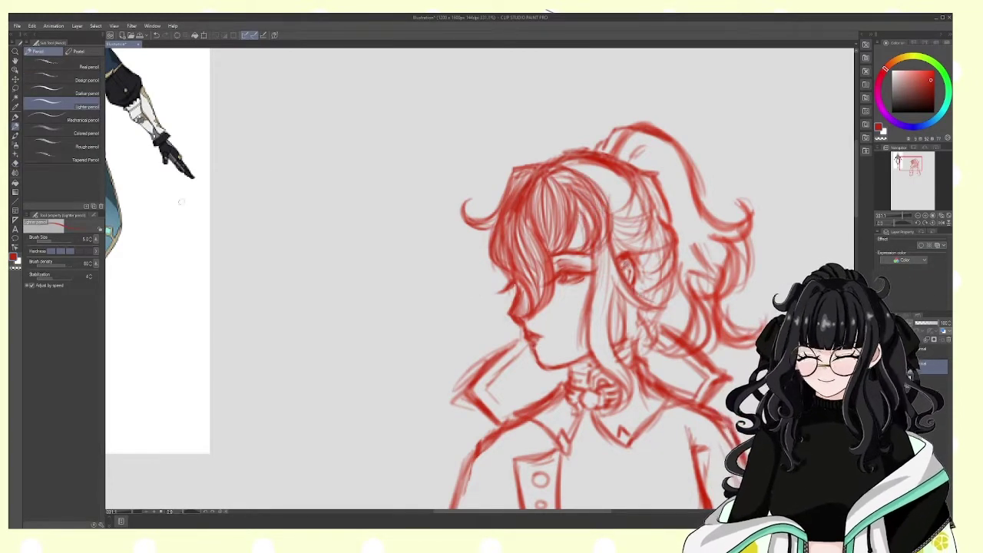
drag(633, 258, 609, 302)
drag(663, 242, 607, 306)
drag(673, 294, 625, 311)
drag(647, 271, 611, 312)
drag(636, 239, 602, 302)
Step: Draw strand lines down the long side lock from the temple to its curled tip at the collar
drag(593, 199, 576, 251)
mouse_move(590, 217)
mouse_down()
mouse_move(574, 252)
mouse_move(575, 327)
mouse_up()
drag(599, 255, 588, 314)
drag(590, 292, 576, 361)
drag(623, 260, 591, 392)
drag(633, 358, 611, 409)
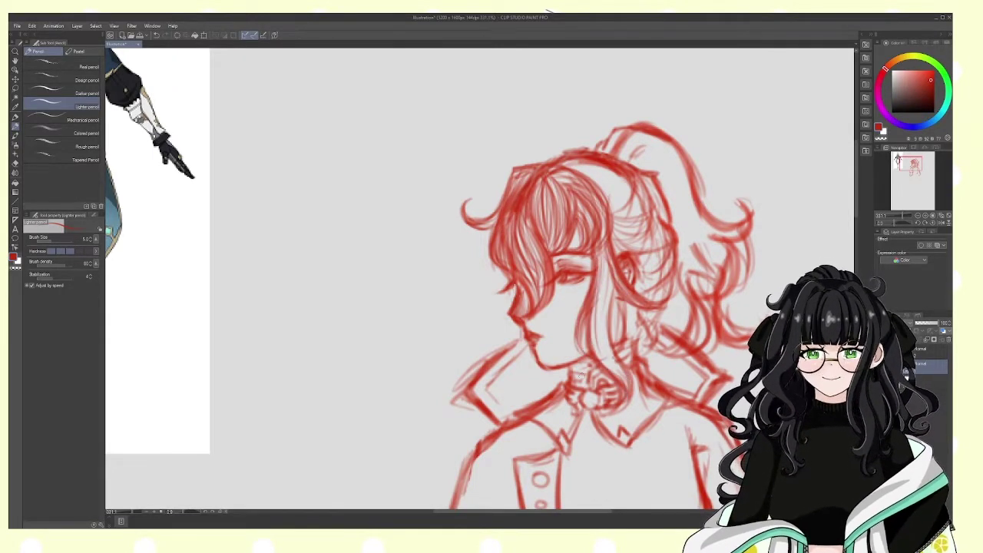
Step: Fill the long side lock and the loose hair below the ear with fine flowing pencil strands down to the collar
drag(630, 316, 596, 403)
mouse_move(602, 250)
mouse_down()
mouse_move(597, 326)
mouse_move(608, 355)
mouse_up()
drag(637, 338, 611, 398)
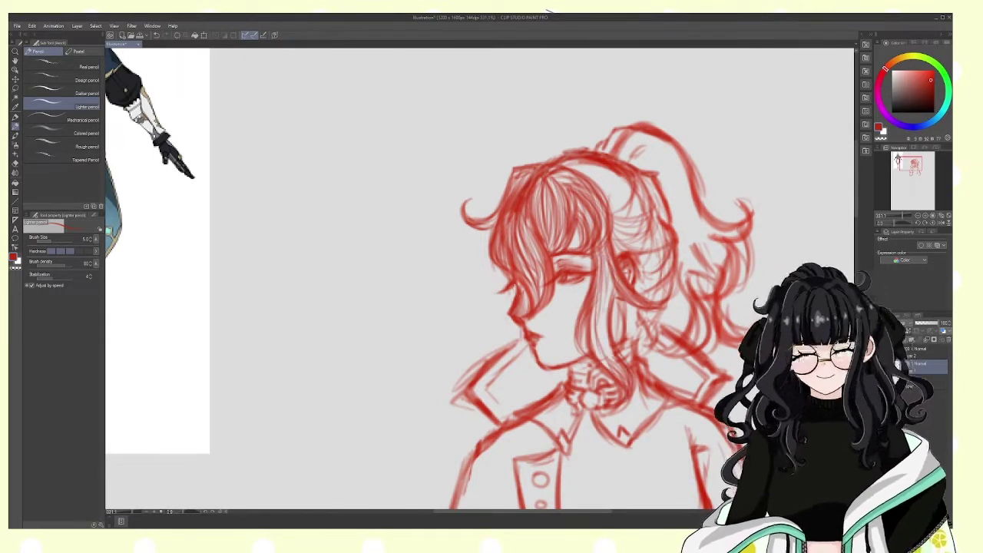
drag(613, 245, 597, 366)
drag(625, 298, 611, 343)
drag(636, 299, 618, 339)
drag(657, 333, 633, 360)
Step: Fill the hair pulled back over the crown and around the ear with curved strands running to the ponytail's base
drag(662, 206, 608, 223)
mouse_move(574, 163)
mouse_down()
mouse_move(626, 213)
mouse_move(614, 208)
mouse_up()
mouse_move(611, 174)
mouse_down()
mouse_move(645, 216)
mouse_move(663, 218)
mouse_up()
mouse_move(659, 181)
mouse_down()
mouse_move(614, 233)
mouse_move(612, 251)
mouse_move(611, 240)
mouse_up()
mouse_move(670, 244)
mouse_down()
mouse_move(636, 273)
mouse_move(636, 289)
mouse_up()
drag(665, 270, 642, 303)
drag(662, 309, 646, 326)
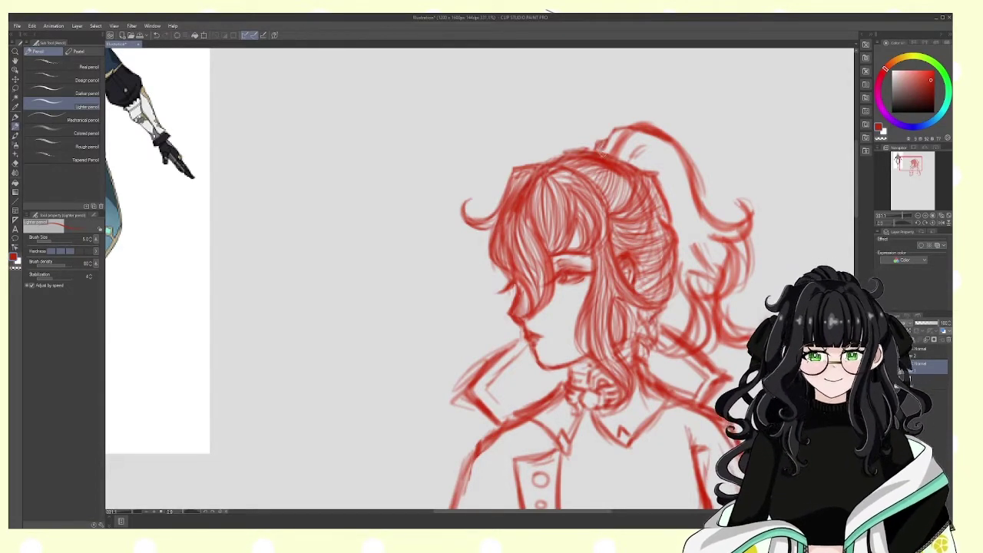
Step: Add light loose strands along the fringe's front edge and across the cheek
mouse_move(508, 264)
mouse_down()
mouse_move(530, 299)
mouse_move(585, 347)
mouse_up()
drag(497, 217, 482, 274)
drag(490, 234, 471, 246)
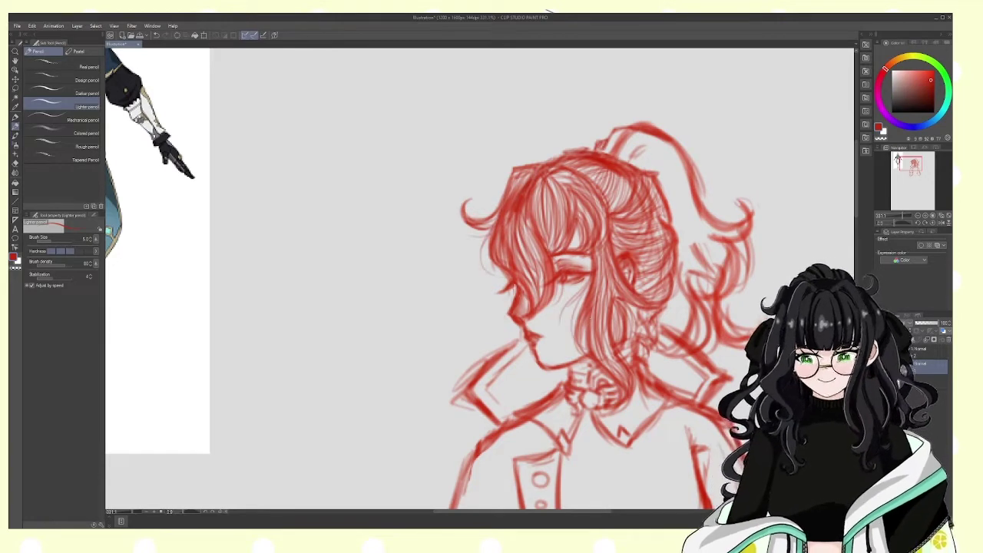
drag(622, 131, 528, 127)
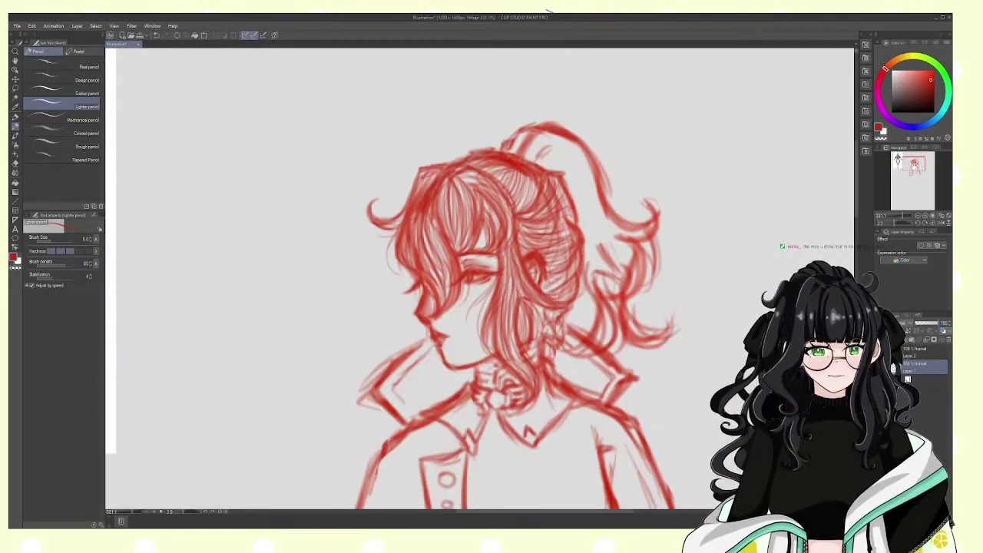
drag(474, 233, 467, 250)
drag(491, 217, 480, 269)
mouse_move(505, 214)
mouse_down()
mouse_move(483, 265)
mouse_move(437, 304)
mouse_up()
key(ctrl+z)
key(ctrl+z)
key(ctrl+z)
key(ctrl+z)
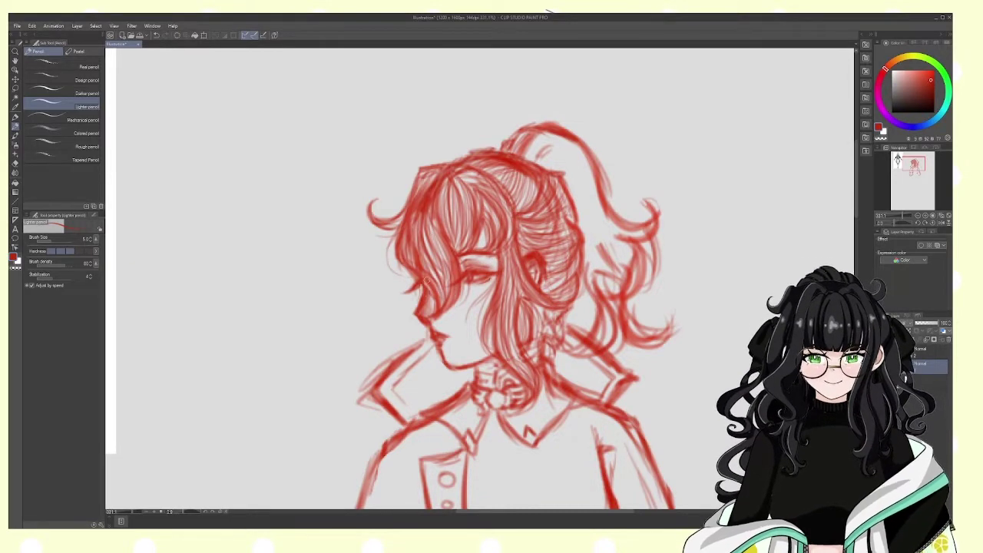
Step: Draw the first long strand lines along the ponytail's upper arch and down into its outer curls
drag(519, 139, 594, 172)
mouse_move(592, 187)
mouse_down()
mouse_move(631, 239)
mouse_move(627, 201)
mouse_move(642, 193)
mouse_move(606, 243)
mouse_up()
drag(513, 136, 591, 191)
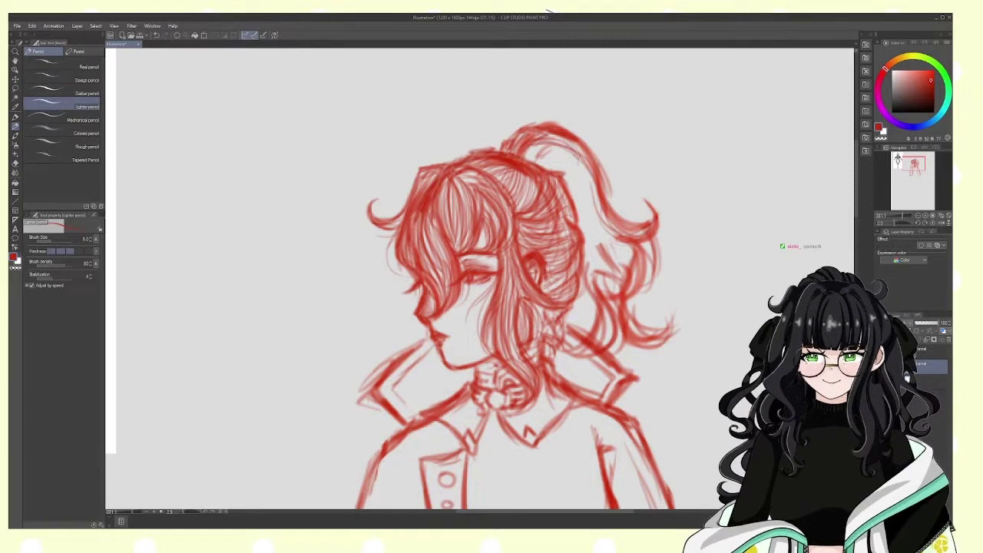
drag(622, 232, 641, 293)
mouse_move(651, 212)
mouse_down()
mouse_move(612, 227)
mouse_move(654, 269)
mouse_up()
key(e)
key(p)
Step: Fill the ponytail's body with long strands sweeping from its base down to the middle curls
mouse_move(528, 149)
mouse_down()
mouse_move(599, 207)
mouse_move(588, 188)
mouse_move(596, 223)
mouse_up()
drag(596, 160, 637, 221)
drag(637, 235, 592, 291)
mouse_move(537, 158)
mouse_down()
mouse_move(590, 193)
mouse_move(611, 272)
mouse_up()
drag(624, 231, 600, 292)
drag(629, 248, 616, 267)
Step: Add strands to the ponytail's lower curls and erase the stray lines around the lowest flick
drag(670, 293, 622, 344)
drag(669, 320, 616, 345)
drag(612, 308, 604, 346)
drag(616, 286, 591, 348)
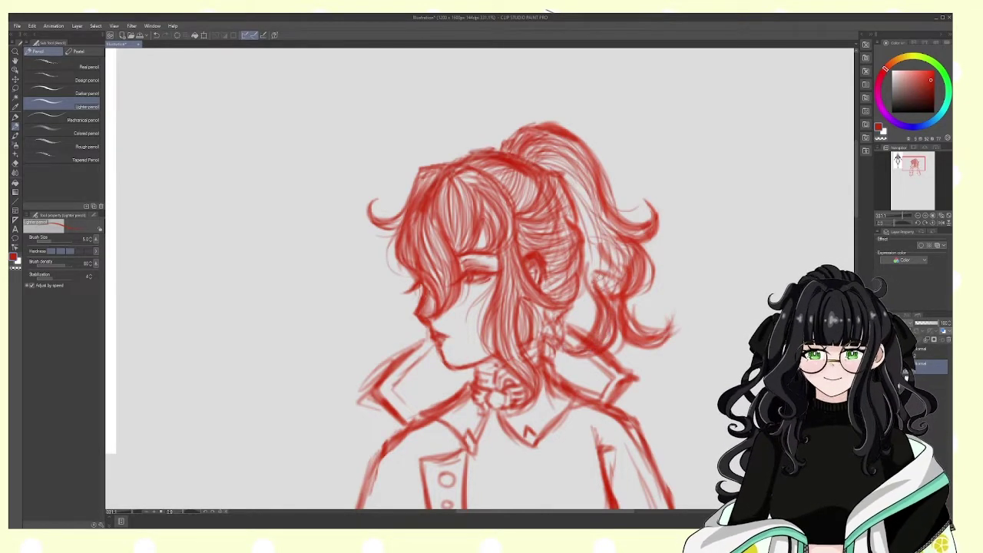
key(e)
mouse_move(631, 306)
mouse_down()
mouse_move(647, 329)
mouse_move(668, 330)
mouse_move(661, 336)
mouse_up()
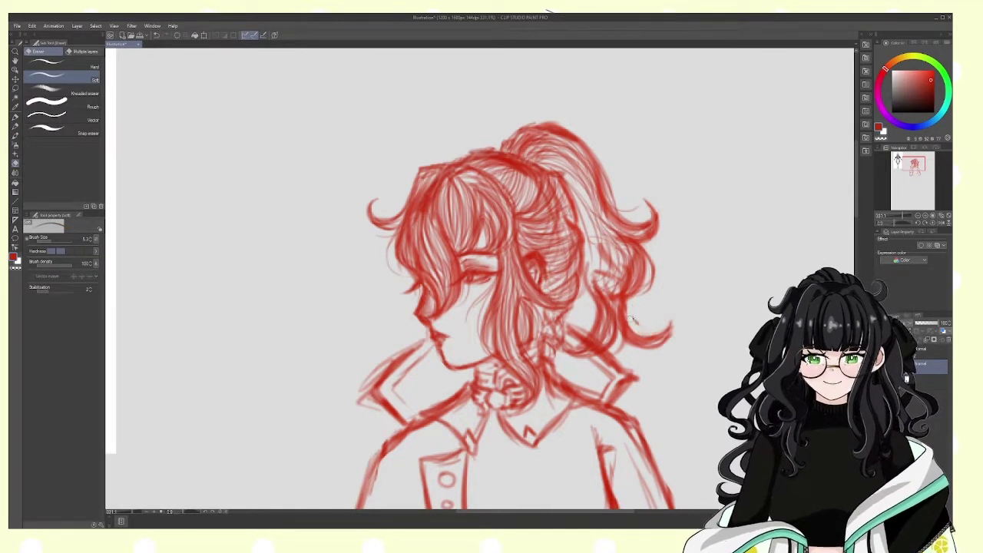
Step: Redraw the lower curl's inner edge, fill the ponytail's underside, and define the hair sections behind the ear
key(p)
drag(639, 299, 628, 337)
drag(611, 227, 637, 334)
drag(569, 180, 589, 225)
drag(589, 295, 580, 327)
drag(593, 250, 578, 297)
drag(571, 222, 521, 233)
drag(576, 248, 550, 272)
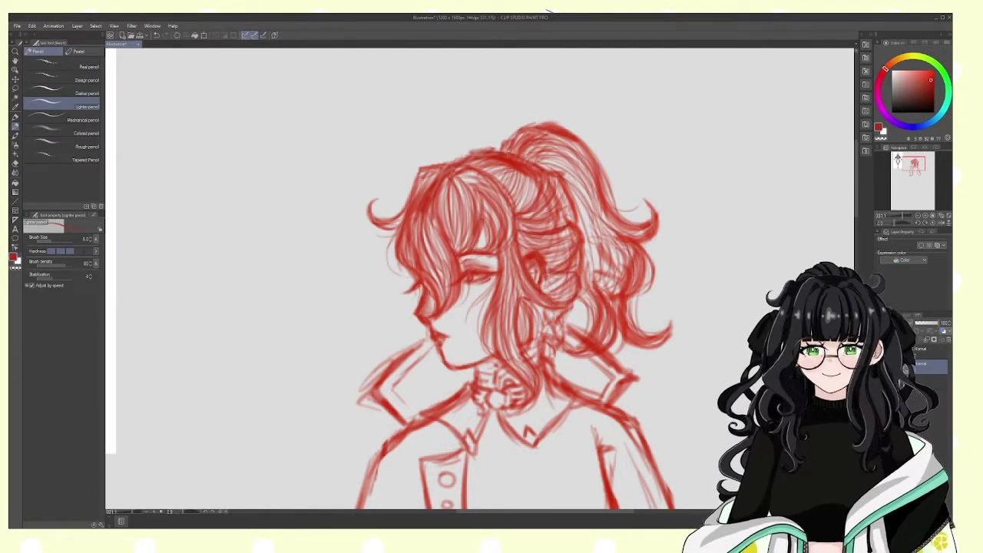
Step: Darken the ponytail with dense strand shading along its inner side, its base and its upper arch
drag(619, 196, 600, 289)
drag(596, 215, 580, 281)
mouse_move(591, 298)
mouse_down()
mouse_move(567, 330)
mouse_move(561, 317)
mouse_up()
drag(608, 246, 591, 289)
drag(578, 164, 562, 228)
mouse_move(581, 135)
mouse_down()
mouse_move(526, 159)
mouse_move(553, 185)
mouse_up()
drag(604, 163, 583, 234)
drag(533, 128, 502, 152)
drag(562, 142, 538, 161)
drag(590, 152, 556, 213)
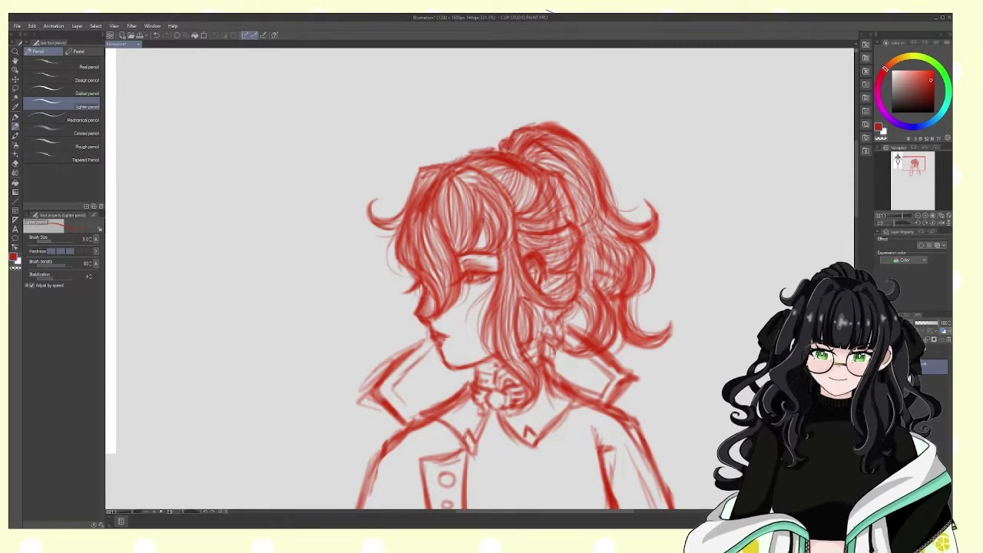
Step: Recolour the whole sketch to dark navy blue and use the same colour for drawing
key(ctrl+minus)
key(ctrl+minus)
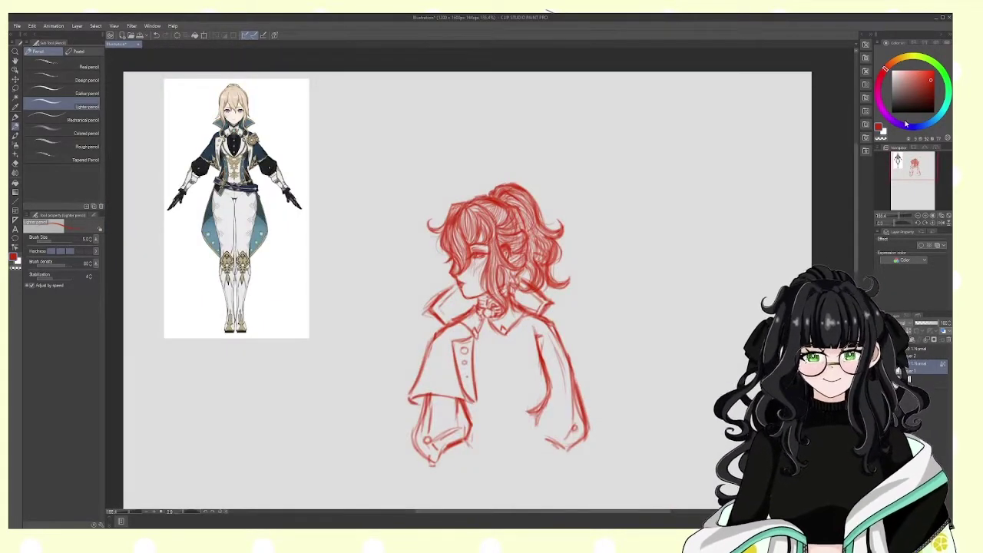
click(885, 257)
click(903, 218)
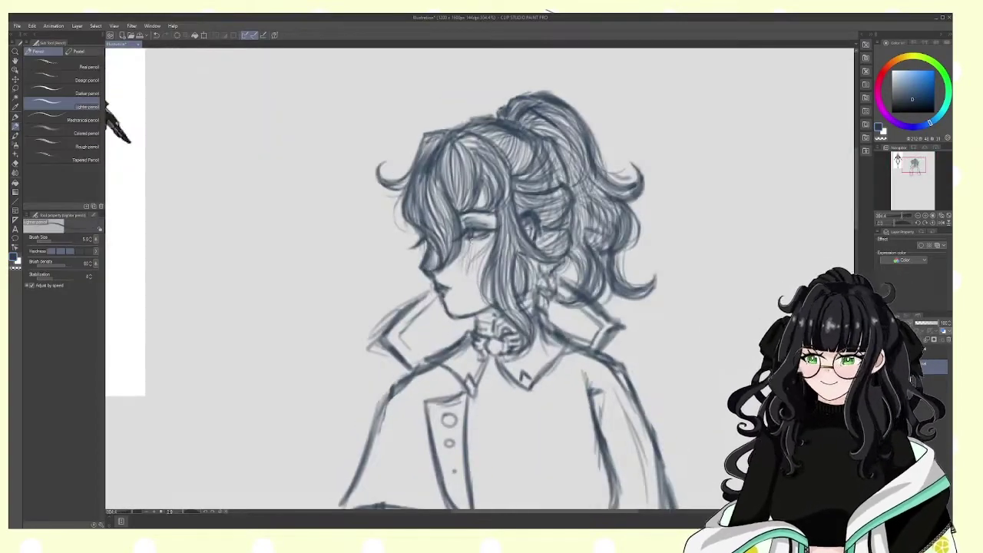
Step: Shade the inside of the raised collar behind the neck with diagonal cross-hatching
drag(912, 166, 909, 164)
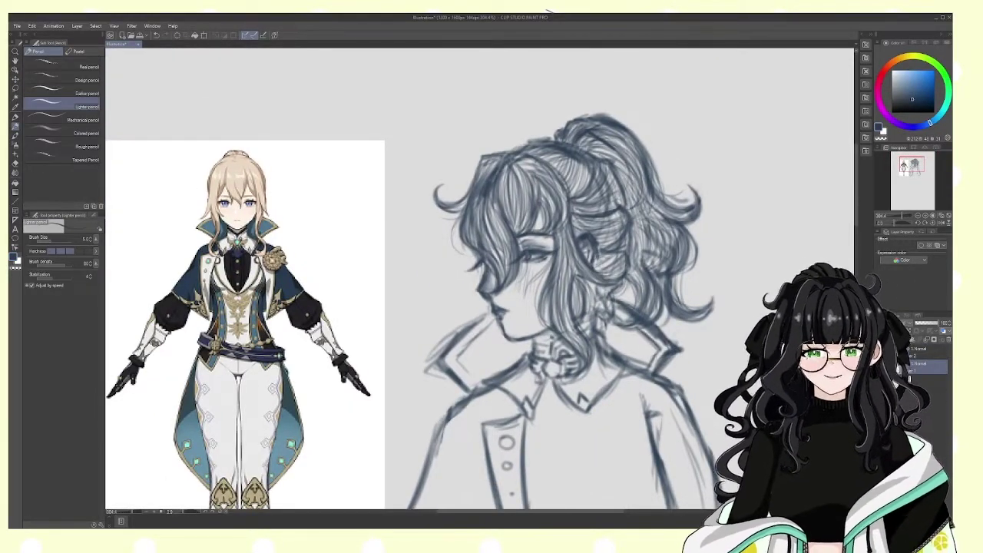
key(e)
key(p)
mouse_move(659, 334)
mouse_down()
mouse_move(634, 367)
mouse_move(616, 358)
mouse_up()
mouse_move(622, 312)
mouse_down()
mouse_move(605, 350)
mouse_move(613, 355)
mouse_up()
mouse_move(639, 335)
mouse_down()
mouse_move(627, 358)
mouse_move(646, 359)
mouse_move(634, 374)
mouse_up()
mouse_move(639, 329)
mouse_down()
mouse_move(620, 364)
mouse_move(610, 359)
mouse_up()
drag(661, 330, 634, 361)
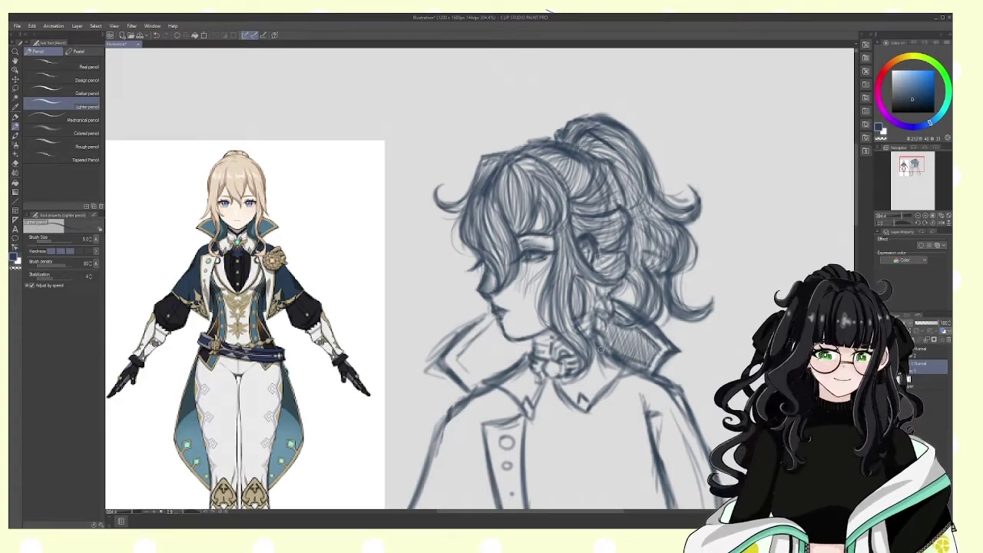
Step: Clean up and strengthen the raised collar flap in front of the chin, and cross-hatch its inner side
key(e)
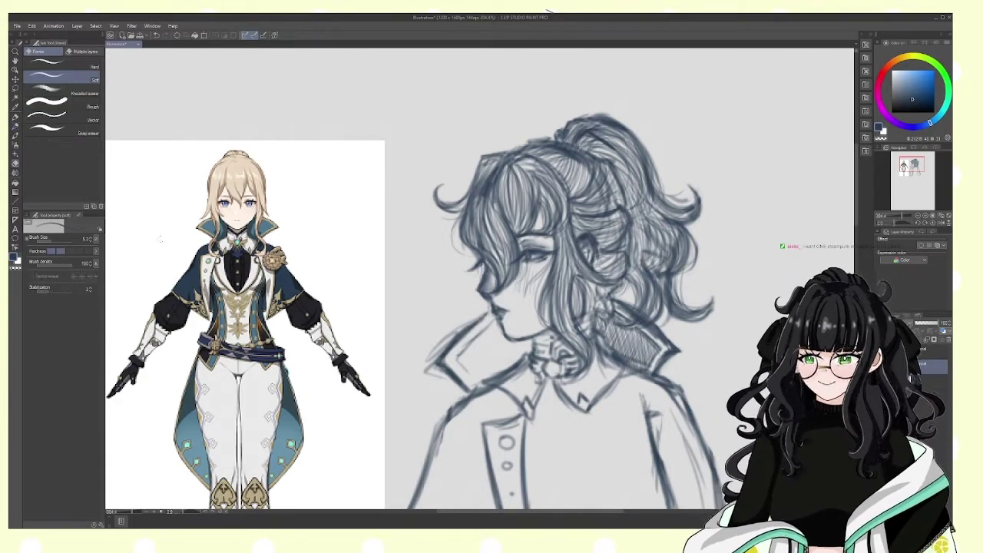
drag(441, 348, 431, 377)
mouse_move(470, 321)
mouse_down()
mouse_move(435, 362)
mouse_move(453, 363)
mouse_move(463, 384)
mouse_up()
key(p)
drag(477, 358, 462, 383)
drag(490, 348, 473, 375)
mouse_move(516, 325)
mouse_down()
mouse_move(485, 364)
mouse_move(528, 376)
mouse_up()
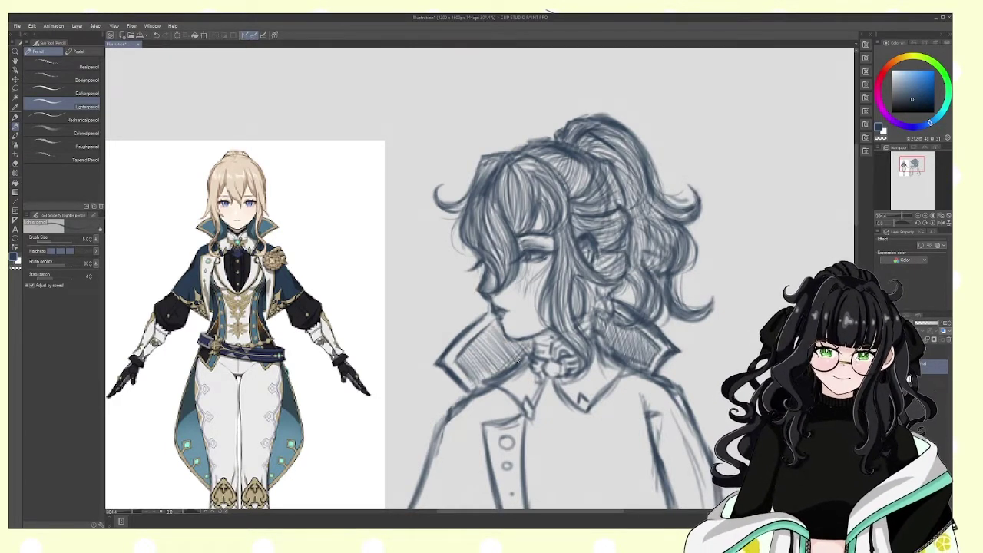
drag(473, 347, 516, 380)
mouse_move(462, 330)
mouse_down()
mouse_move(503, 371)
mouse_move(461, 398)
mouse_up()
Step: Shade the diamond-shaped gem of the throat brooch and tidy the lines around it
drag(560, 358, 546, 377)
click(62, 80)
key(e)
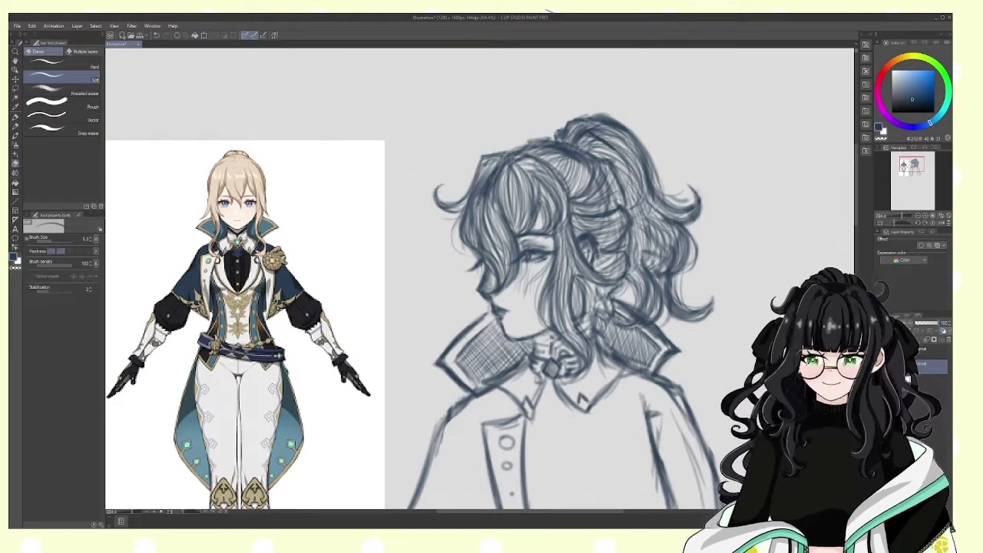
key(p)
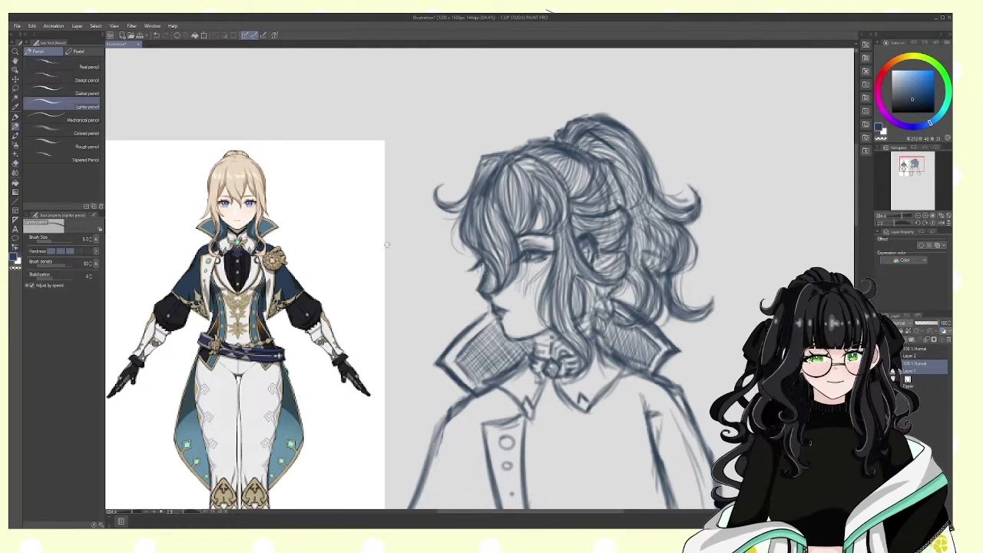
Step: Strengthen the neck ruffle and collar edges, and complete the small diamond shapes on both collar points
mouse_move(494, 327)
mouse_down()
mouse_move(485, 373)
mouse_move(468, 380)
mouse_up()
mouse_move(502, 326)
mouse_down()
mouse_move(464, 373)
mouse_move(500, 368)
mouse_up()
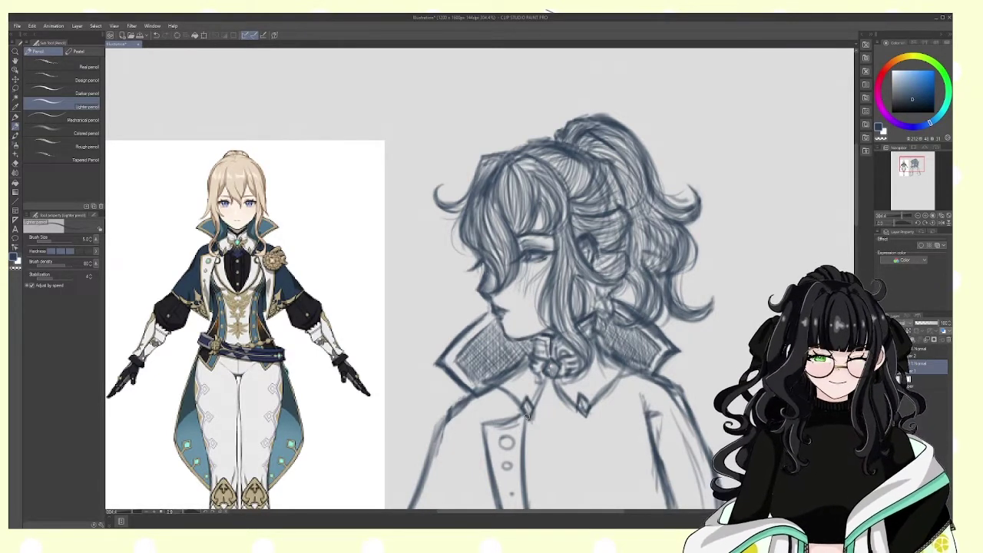
drag(561, 369, 568, 407)
drag(610, 369, 614, 399)
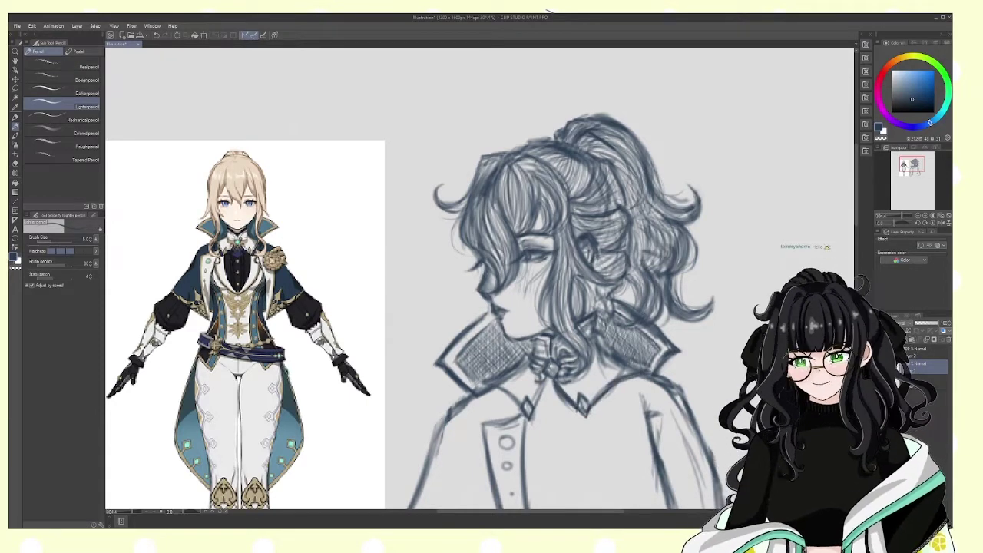
mouse_move(606, 352)
mouse_down()
mouse_move(572, 393)
mouse_move(497, 396)
mouse_move(529, 349)
mouse_move(510, 391)
mouse_up()
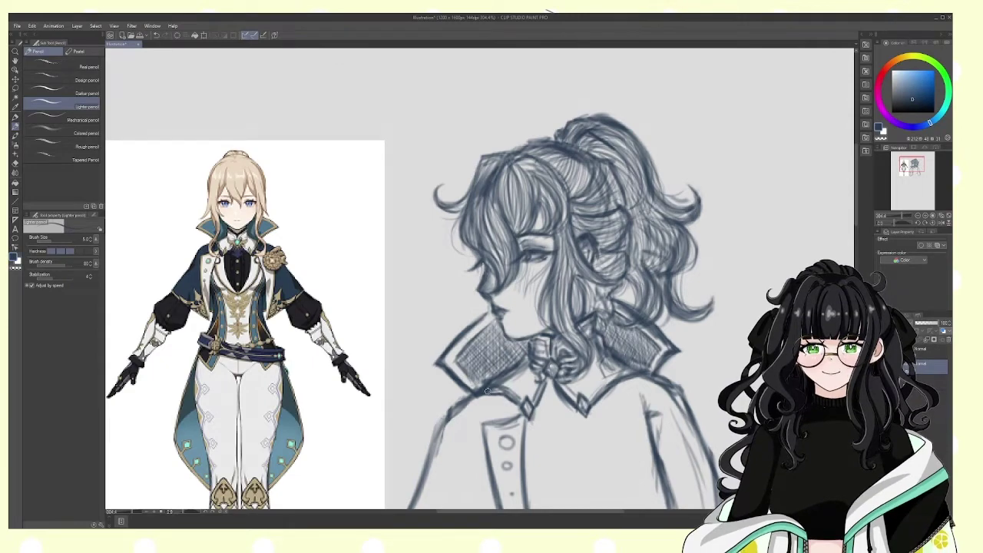
Step: Redraw the cape's buttoned front panel with a clean double outline down to its pointed lower corner
scroll(802, 244, down, 3)
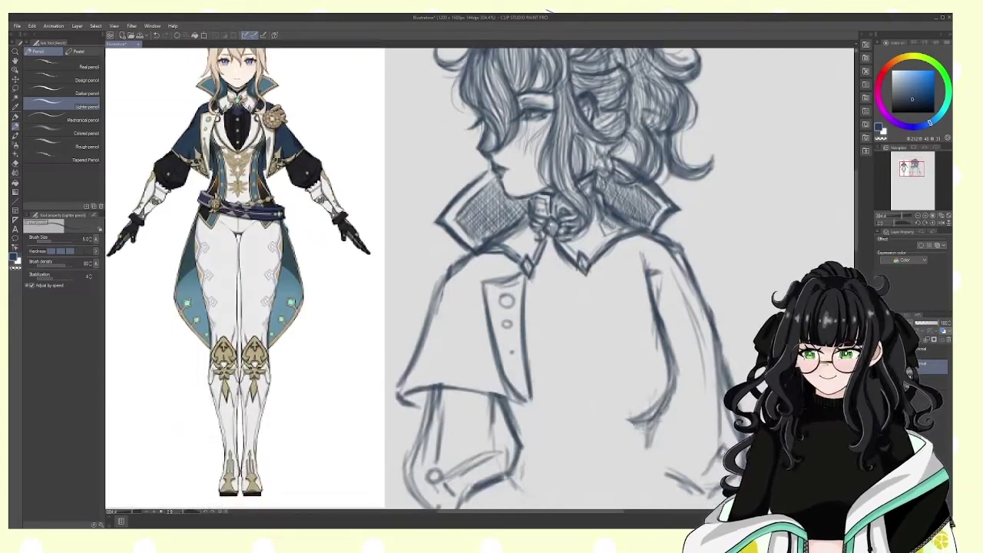
drag(480, 278, 525, 291)
drag(488, 288, 509, 383)
drag(506, 370, 527, 398)
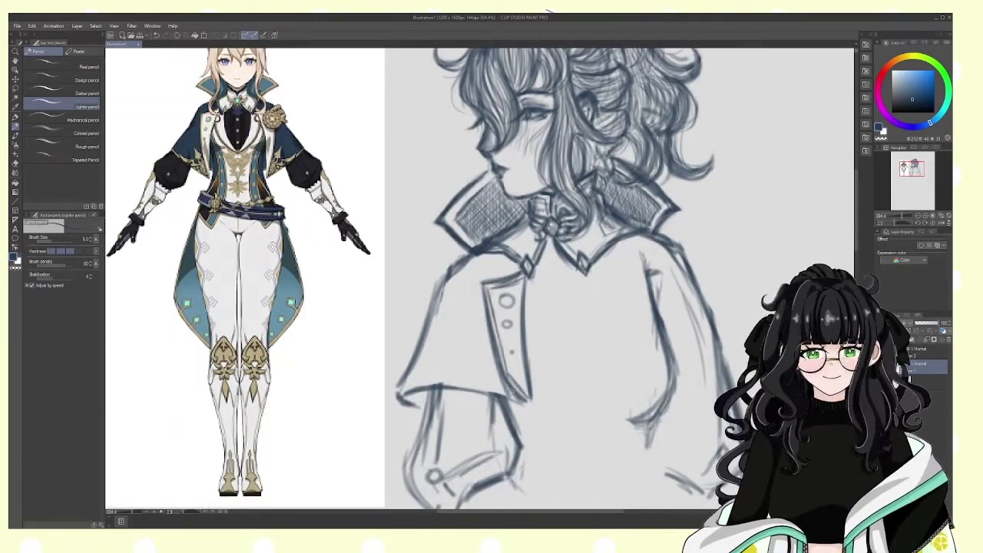
drag(480, 278, 508, 375)
drag(479, 285, 489, 325)
drag(503, 380, 534, 409)
Step: Erase the rough cape hem, redraw it as one clean line, and darken the front panel's buttons
click(15, 165)
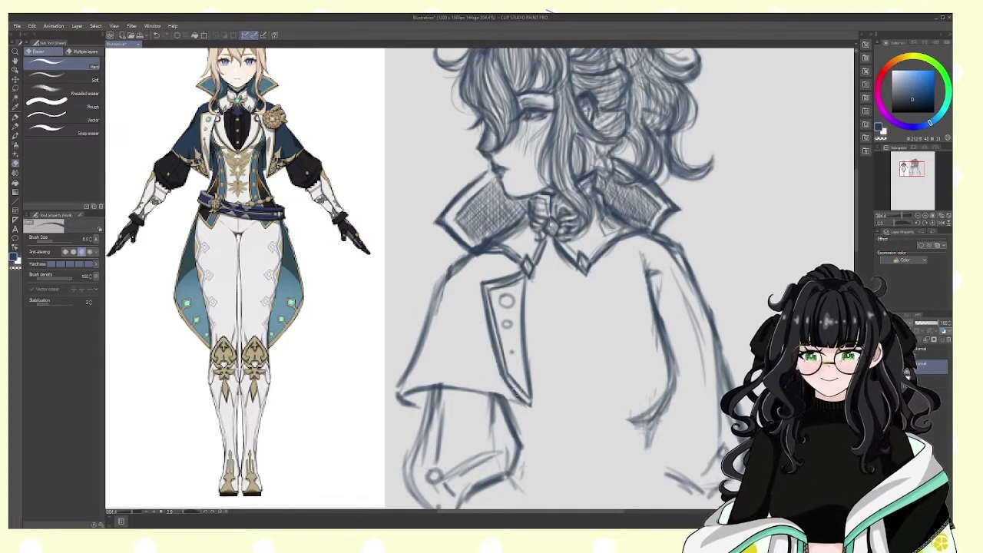
mouse_move(461, 393)
mouse_down()
mouse_move(514, 396)
mouse_move(504, 393)
mouse_up()
key(p)
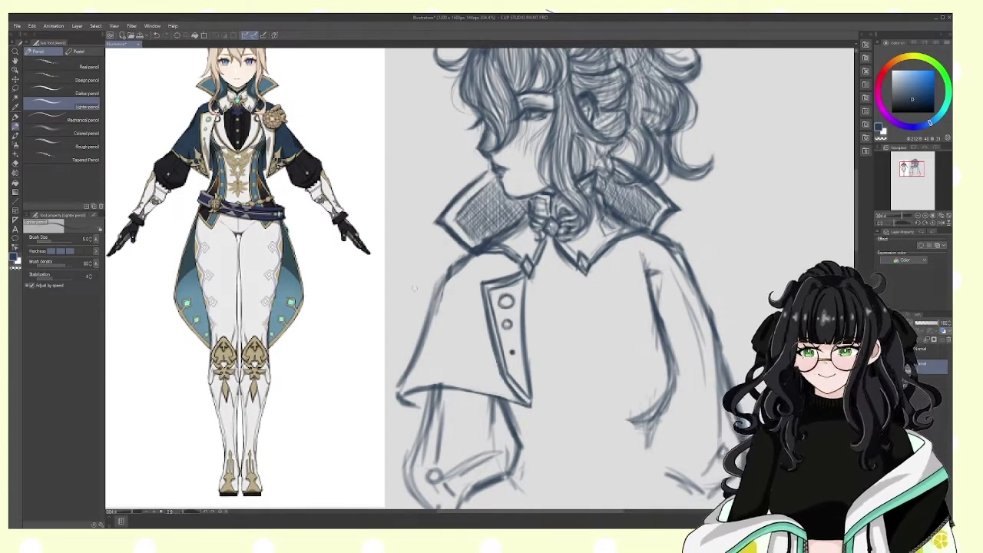
drag(511, 361, 523, 387)
Step: Strengthen the cape's outer edge from the shoulder down to the hem's corner
key(e)
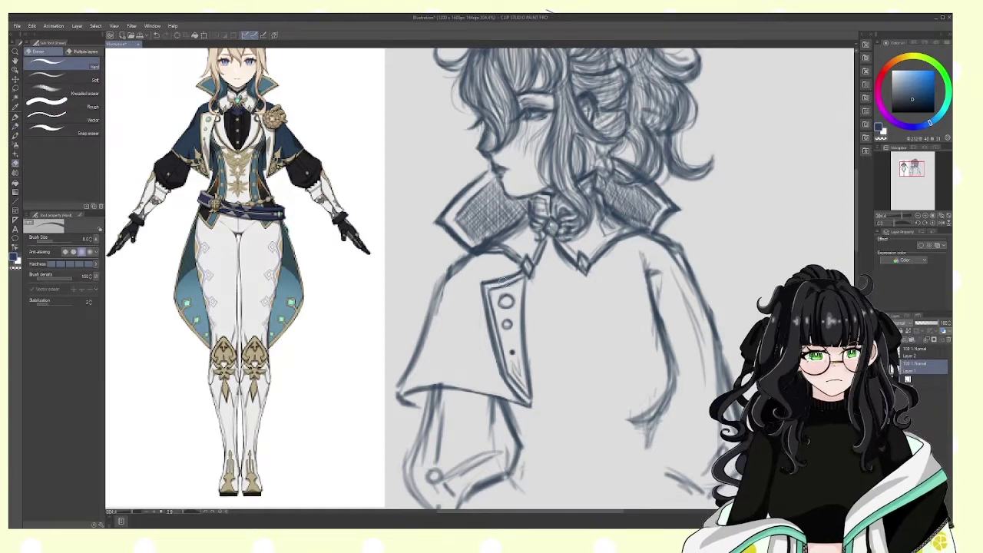
key(p)
mouse_move(464, 254)
mouse_down()
mouse_move(434, 298)
mouse_move(398, 405)
mouse_up()
key(e)
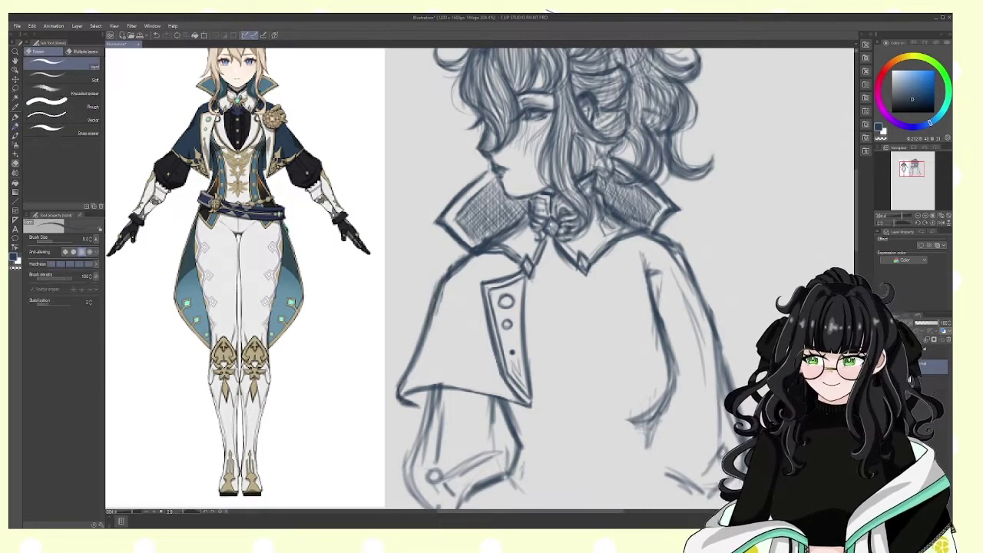
key(b)
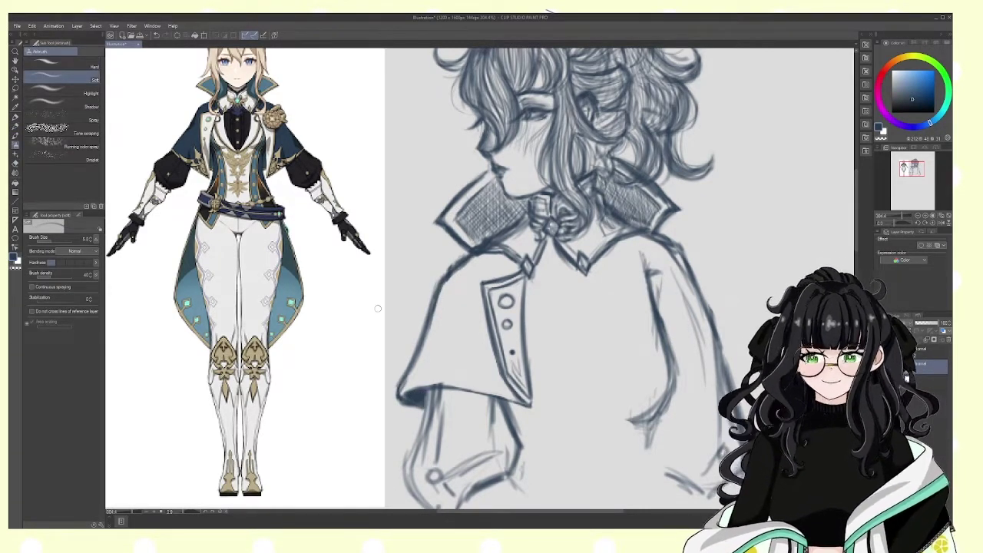
Step: Draw a trim band along the cape's hem with a pointed leaf ornament beside the front panel's lower corner
key(p)
mouse_move(401, 389)
mouse_down()
mouse_move(496, 376)
mouse_move(473, 377)
mouse_move(485, 369)
mouse_up()
key(e)
click(17, 124)
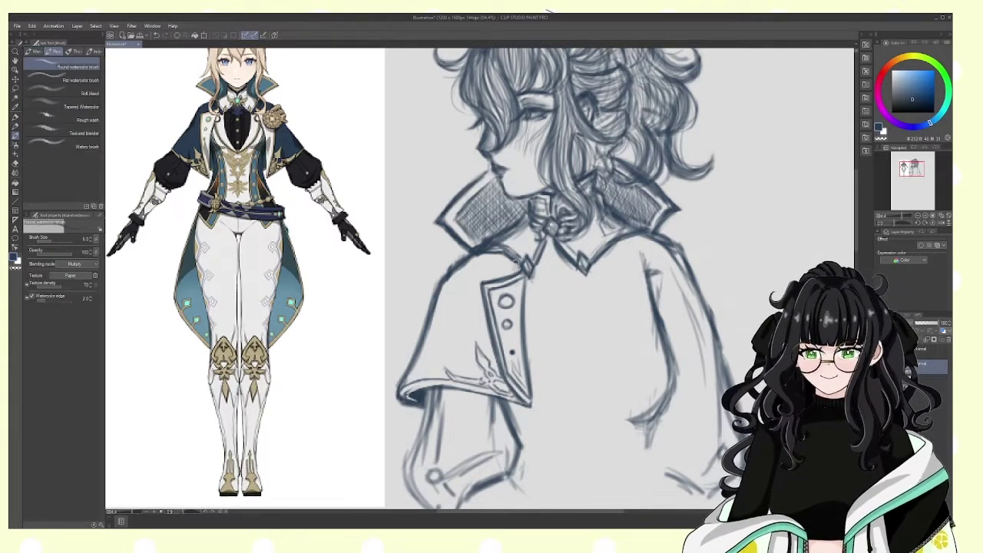
Step: Fill the cape with solid dark navy, leaving the hem trim, leaf ornament and buttoned front panel unfilled
key(b)
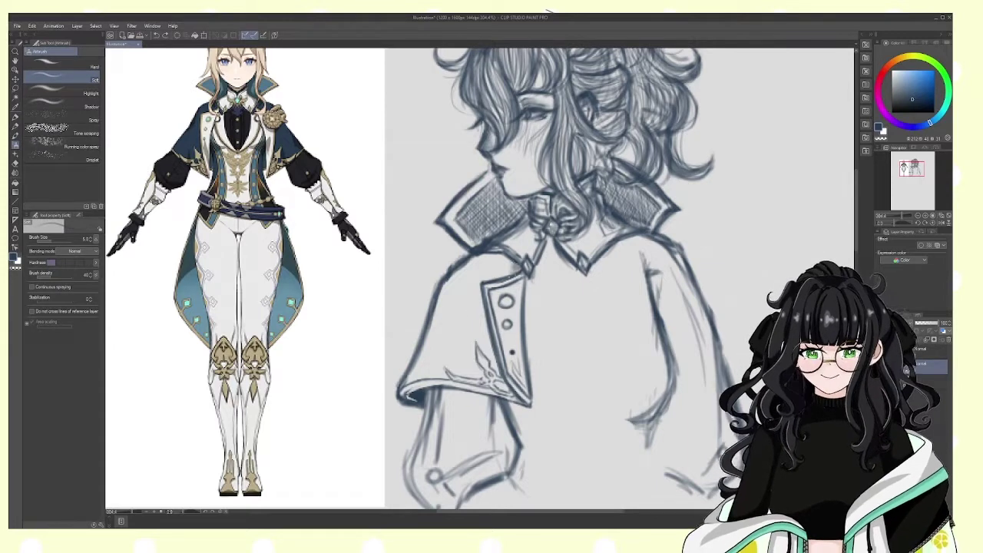
mouse_move(510, 257)
mouse_down()
mouse_move(495, 280)
mouse_move(518, 263)
mouse_move(484, 276)
mouse_move(476, 257)
mouse_move(466, 259)
mouse_move(478, 306)
mouse_up()
mouse_move(498, 357)
mouse_down()
mouse_move(482, 345)
mouse_move(473, 269)
mouse_move(503, 265)
mouse_move(479, 286)
mouse_move(473, 265)
mouse_move(513, 268)
mouse_move(476, 315)
mouse_move(443, 331)
mouse_move(480, 334)
mouse_move(421, 366)
mouse_move(453, 364)
mouse_move(482, 337)
mouse_move(479, 318)
mouse_move(459, 331)
mouse_up()
key(p)
key(p)
mouse_move(497, 374)
mouse_down()
mouse_move(485, 307)
mouse_move(451, 268)
mouse_move(470, 359)
mouse_move(461, 374)
mouse_move(469, 372)
mouse_up()
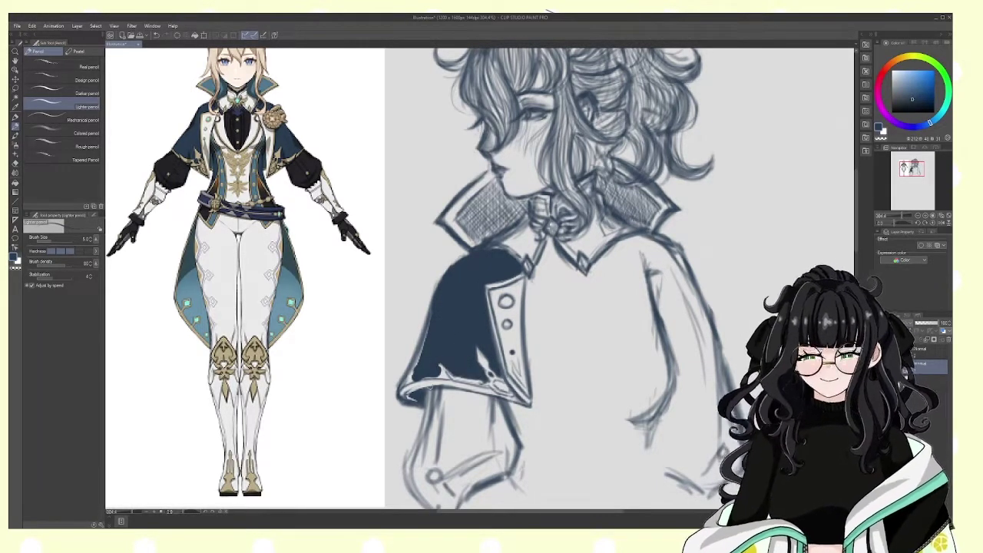
mouse_move(421, 365)
mouse_down()
mouse_move(424, 338)
mouse_move(406, 381)
mouse_up()
drag(518, 366, 526, 390)
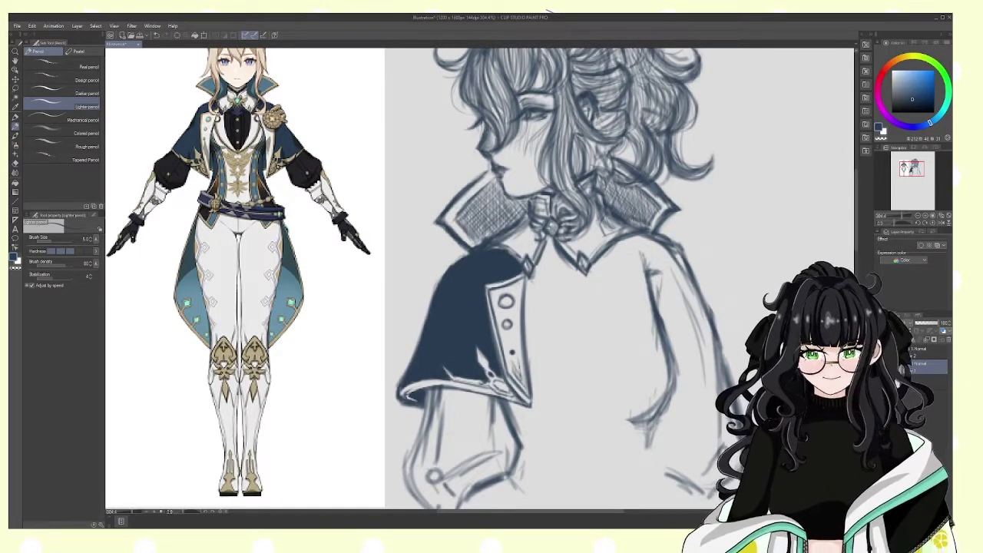
Step: Darken the cuff button on the near sleeve and draw clean stripe edges from the cape hem down to it
scroll(831, 223, down, 1)
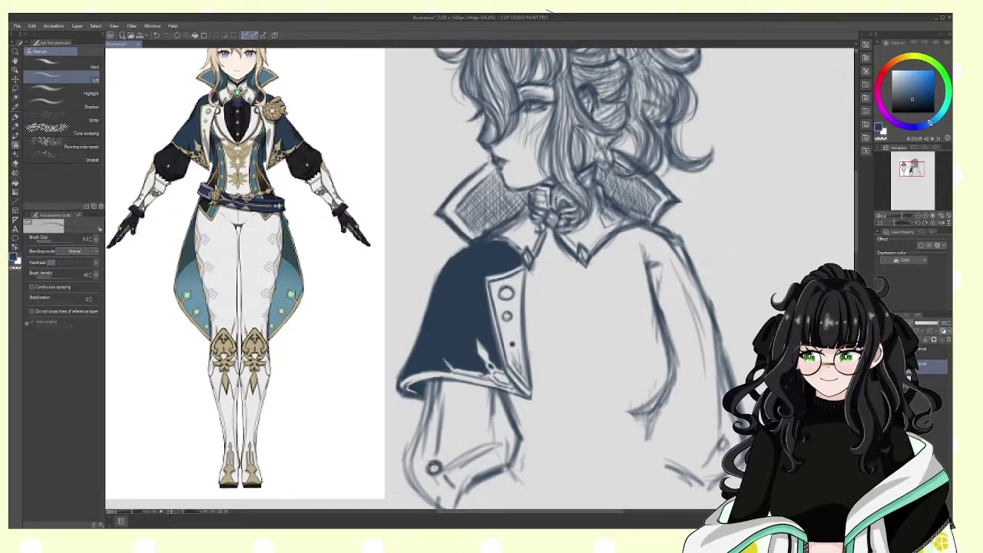
key(e)
key(p)
mouse_move(444, 381)
mouse_down()
mouse_move(437, 442)
mouse_move(423, 442)
mouse_move(435, 456)
mouse_up()
key(e)
drag(441, 410, 436, 454)
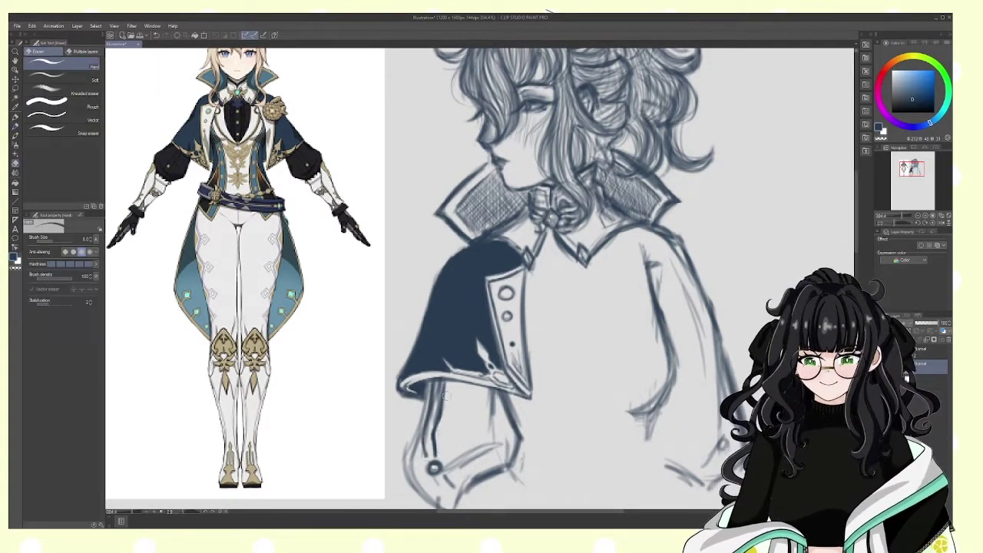
Step: Fill the sleeve stripe between the cape hem and the cuff button with solid dark navy
key(p)
drag(439, 380, 432, 418)
drag(441, 398, 426, 465)
drag(436, 450, 431, 467)
mouse_move(445, 379)
mouse_down()
mouse_move(436, 461)
mouse_move(407, 459)
mouse_up()
Step: Strengthen the near sleeve's outer contour and the outline of its pointed cuff below the button
key(p)
mouse_move(422, 399)
mouse_down()
mouse_move(411, 454)
mouse_move(401, 435)
mouse_move(413, 471)
mouse_move(428, 472)
mouse_up()
scroll(854, 199, down, 1)
key(p)
key(p)
drag(436, 415, 419, 460)
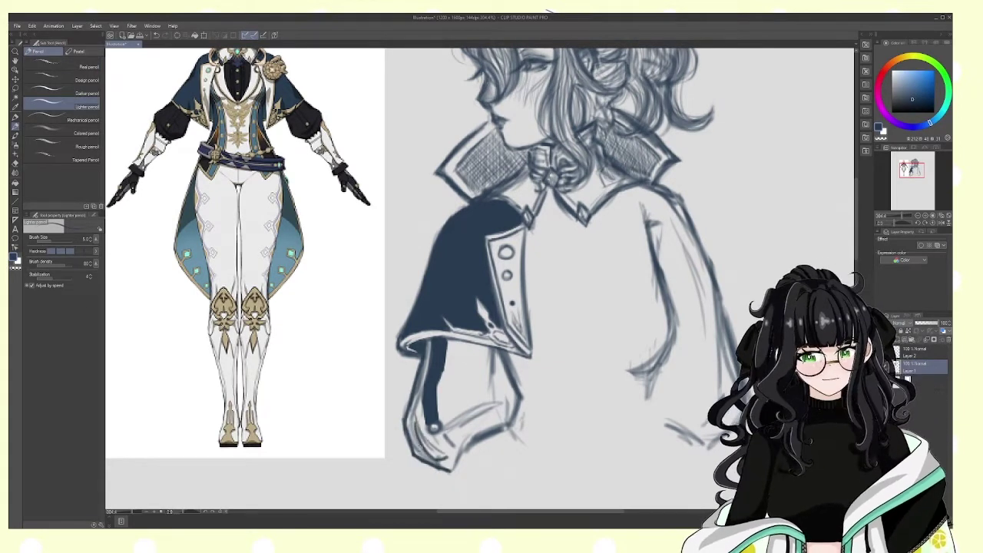
Step: Extend the near sleeve's solid navy stripe past the cuff button down to the pointed cuff's edge
drag(437, 386, 421, 450)
mouse_move(448, 336)
mouse_down()
mouse_move(438, 421)
mouse_move(461, 457)
mouse_up()
key(p)
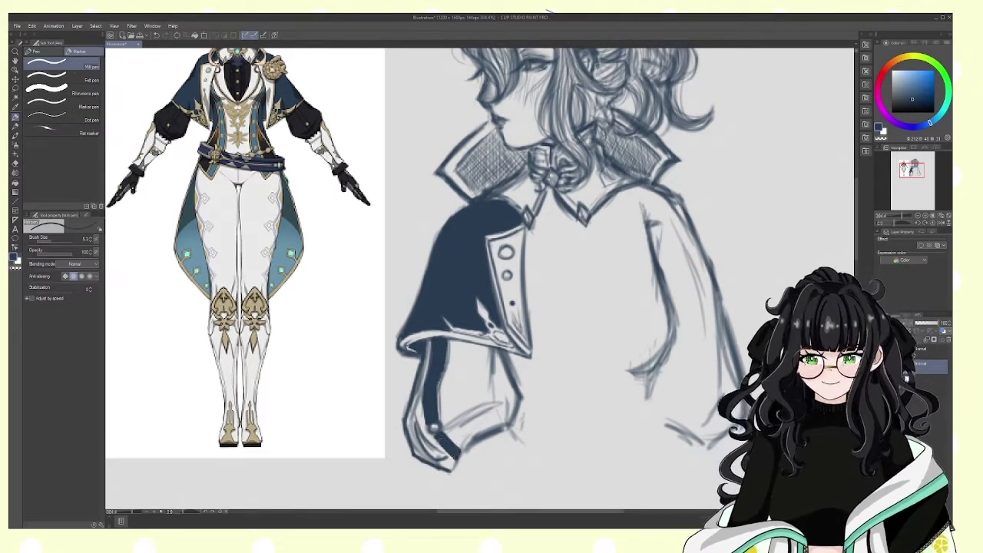
key(p)
Step: Strengthen the near sleeve's puffed outline and cuff edge in pencil and define the fabric folds inside it
mouse_move(432, 339)
mouse_down()
mouse_move(416, 425)
mouse_move(429, 460)
mouse_up()
mouse_move(431, 414)
mouse_down()
mouse_move(418, 459)
mouse_move(503, 397)
mouse_up()
key(e)
key(p)
mouse_move(458, 427)
mouse_down()
mouse_move(502, 400)
mouse_move(418, 457)
mouse_up()
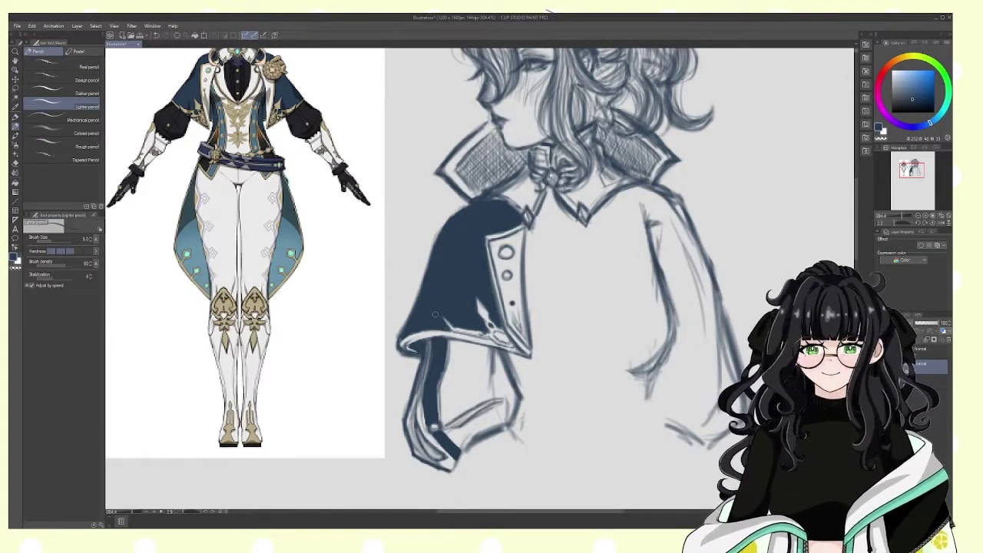
drag(497, 369, 449, 409)
drag(510, 425, 453, 475)
drag(521, 404, 502, 433)
Step: Shade the puffed part of the near sleeve beside the stripe with a soft navy tone
mouse_move(507, 350)
mouse_down()
mouse_move(522, 417)
mouse_move(456, 409)
mouse_move(505, 372)
mouse_move(458, 382)
mouse_move(489, 379)
mouse_move(460, 399)
mouse_up()
key(ctrl+z)
key(b)
scroll(460, 400, up, 1)
key(e)
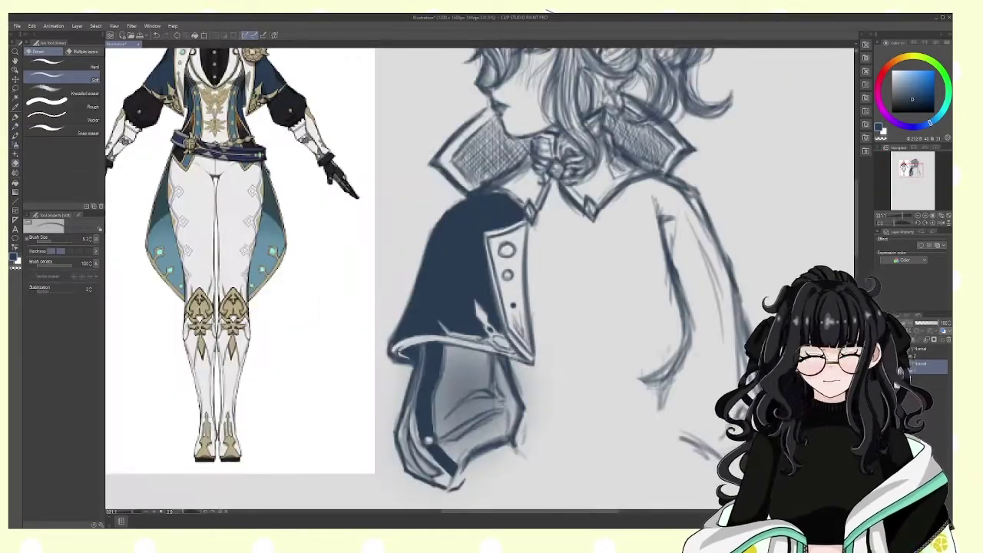
Step: Sketch a thin outline of the far shoulder cape and erase the old rough arm lines inside it
key(p)
drag(653, 192, 638, 357)
drag(735, 192, 700, 265)
key(e)
mouse_move(668, 360)
mouse_down()
mouse_move(702, 231)
mouse_move(697, 281)
mouse_up()
key(p)
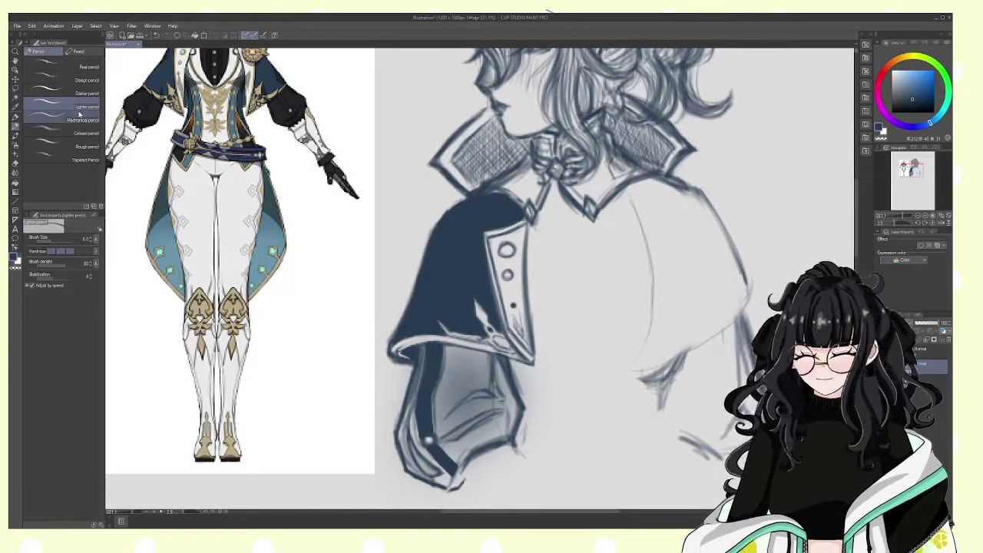
Step: Strengthen the far cape's outer contour from the shoulder down to its pointed hem corner
click(901, 218)
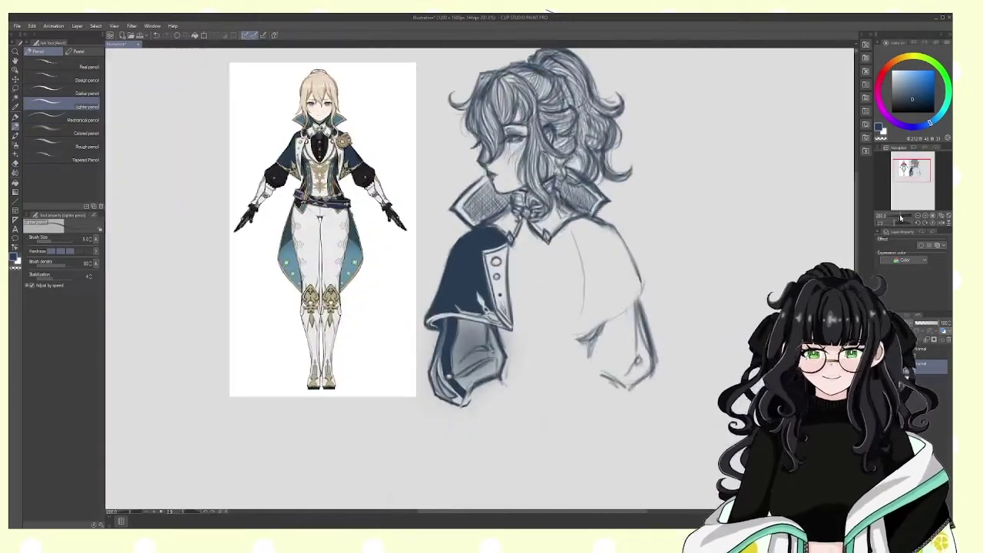
drag(584, 247, 608, 325)
key(ctrl+z)
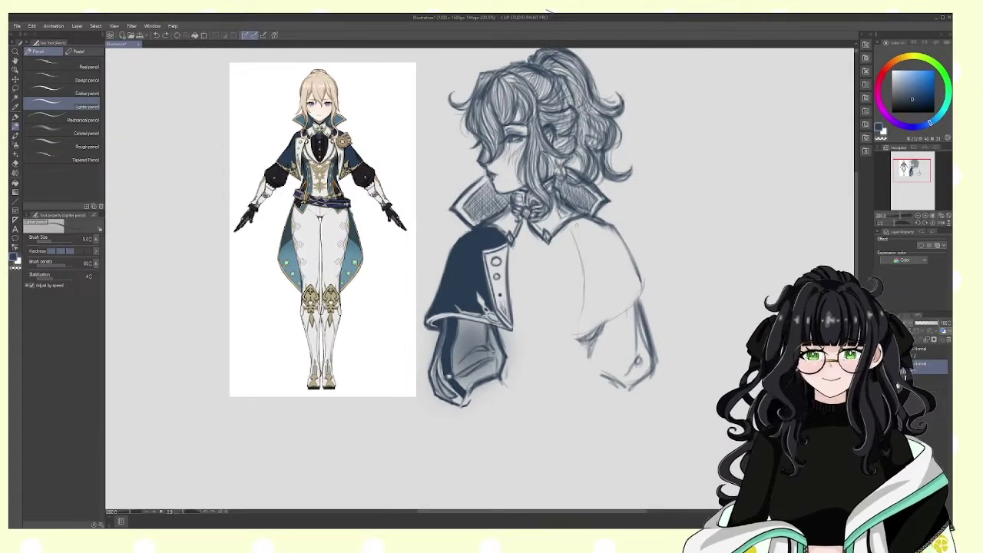
drag(644, 286, 640, 304)
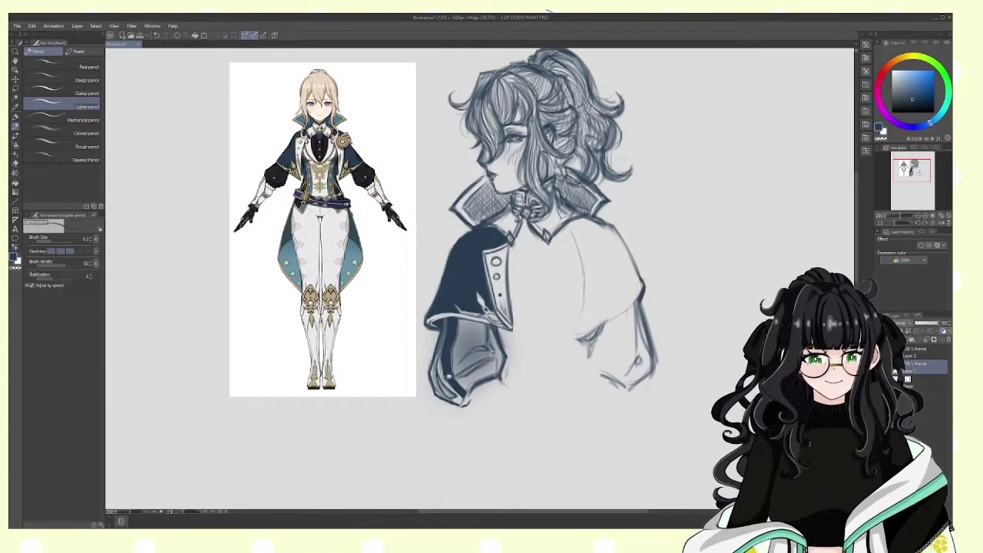
drag(591, 218, 636, 281)
drag(622, 240, 637, 276)
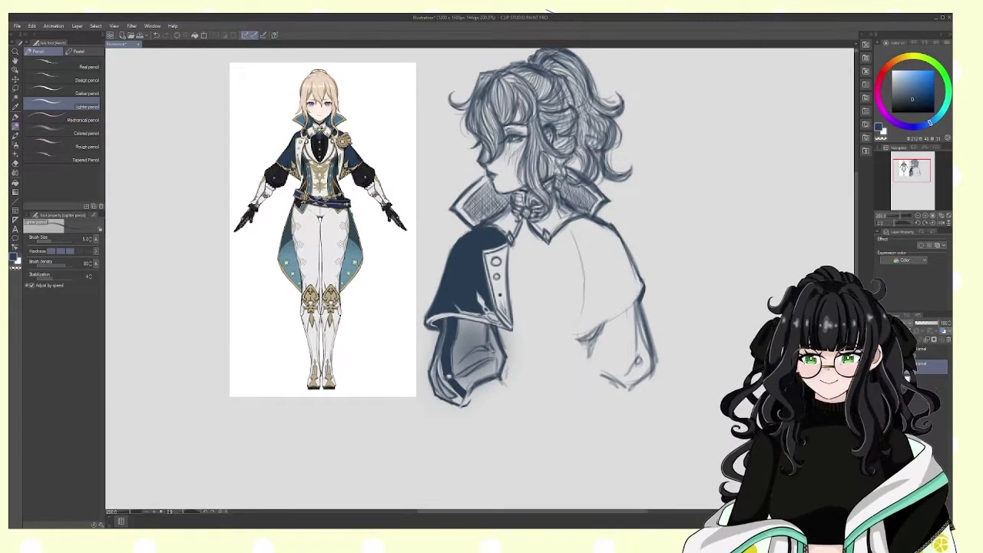
Step: Erase stray marks where the collar meets both cape shoulders, leaving a clean light edge above the filled cape
key(e)
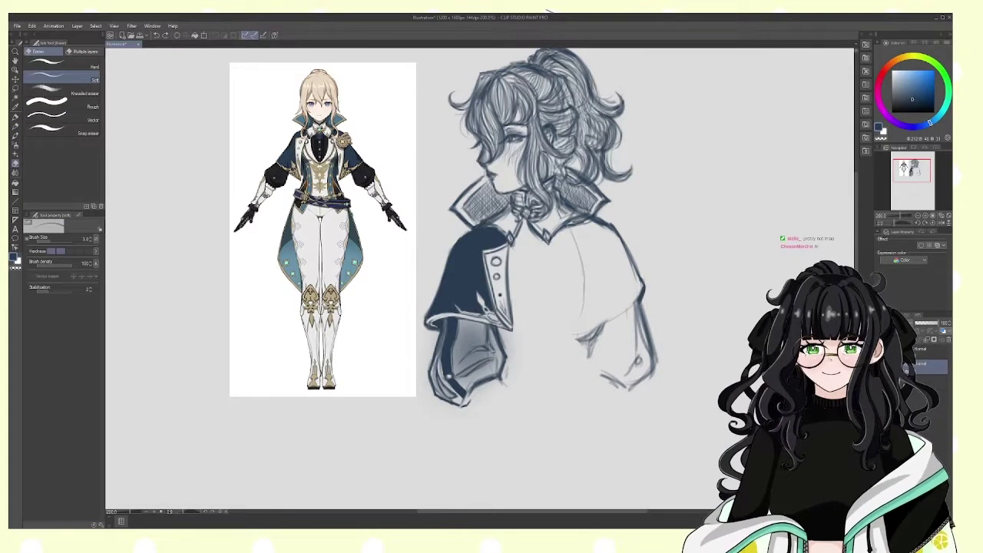
drag(568, 212, 591, 226)
drag(473, 226, 490, 230)
key(p)
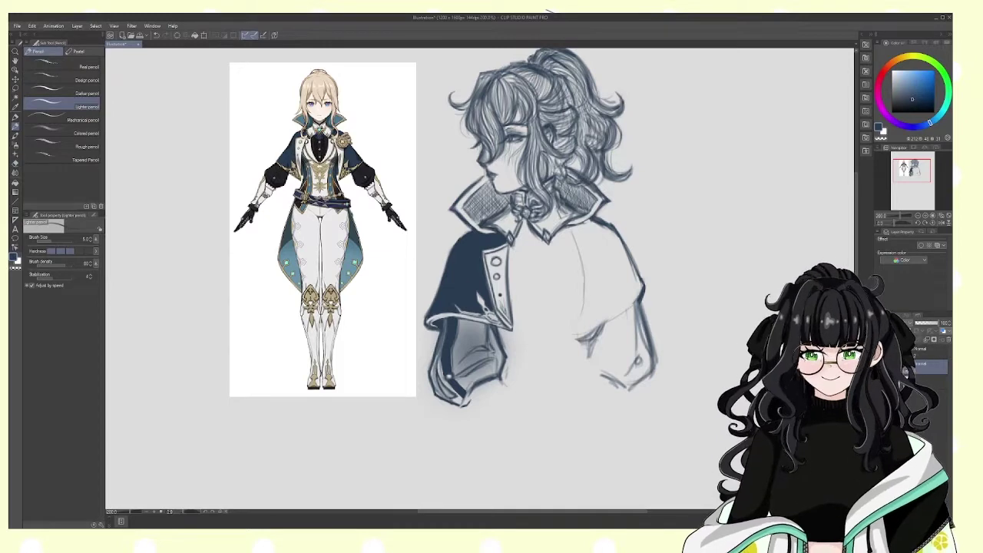
key(e)
drag(487, 229, 498, 233)
key(p)
Step: Darken the far cape's curved front edge and its lower hem line in pencil
mouse_move(590, 212)
mouse_down()
mouse_move(565, 226)
mouse_move(577, 293)
mouse_move(570, 333)
mouse_move(639, 295)
mouse_up()
key(ctrl+z)
drag(568, 331, 644, 284)
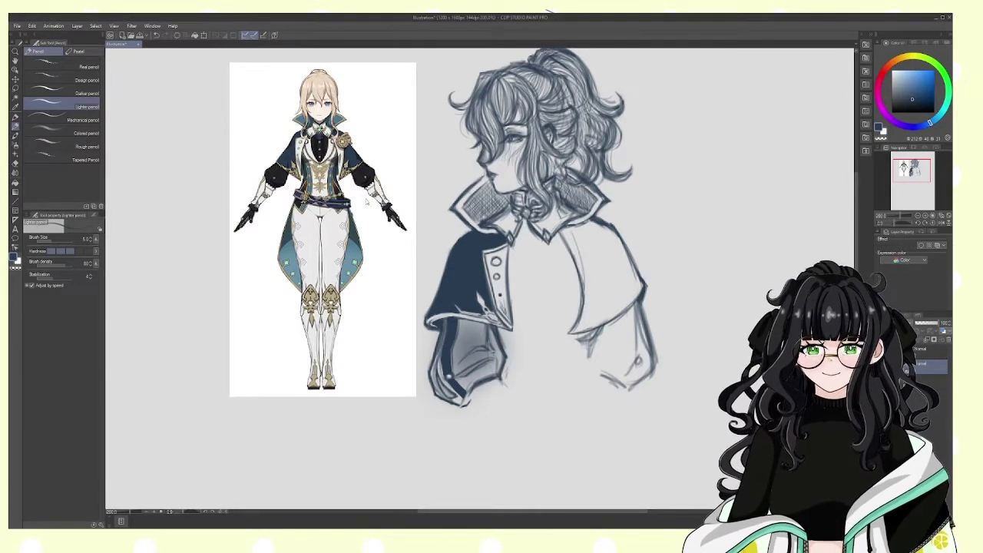
key(k)
key(ctrl+minus)
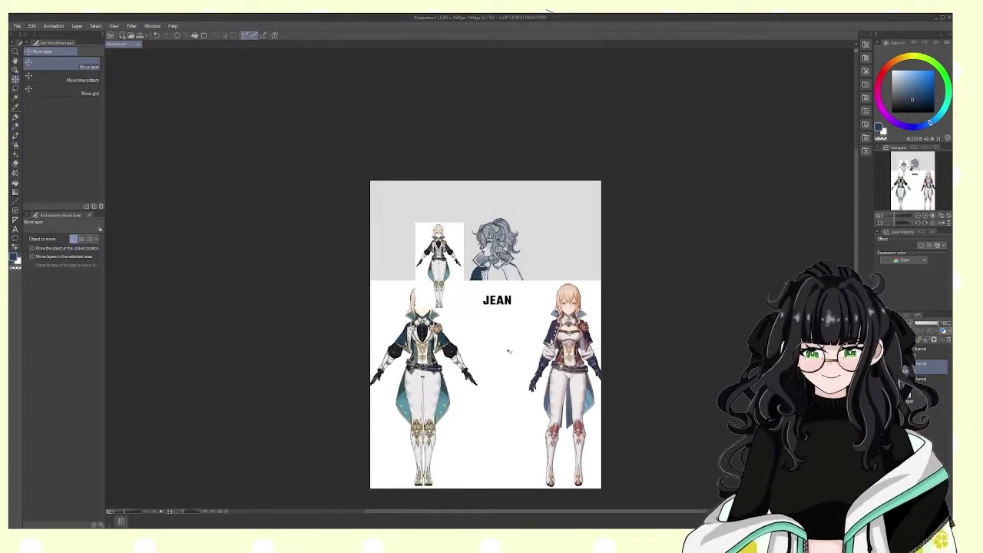
key(Delete)
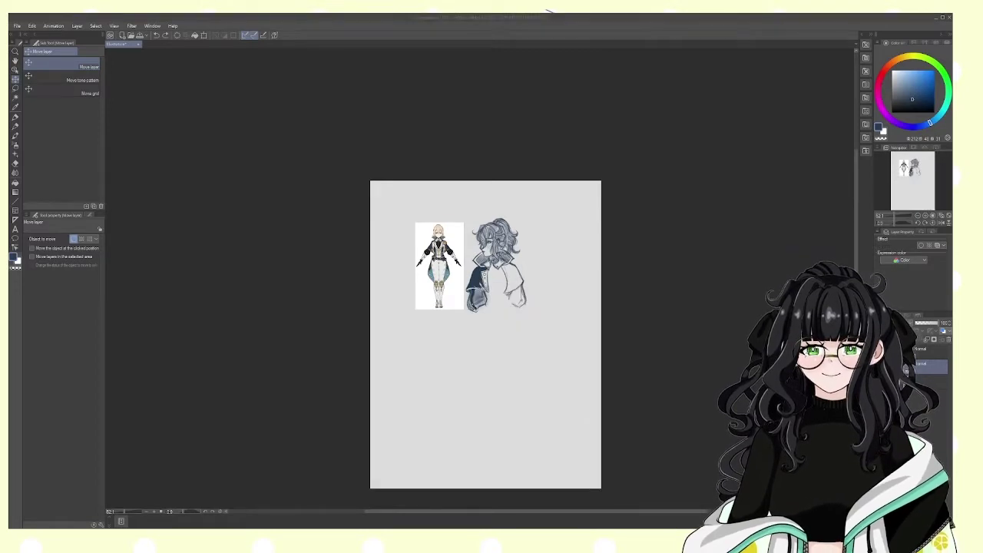
key(ctrl+v)
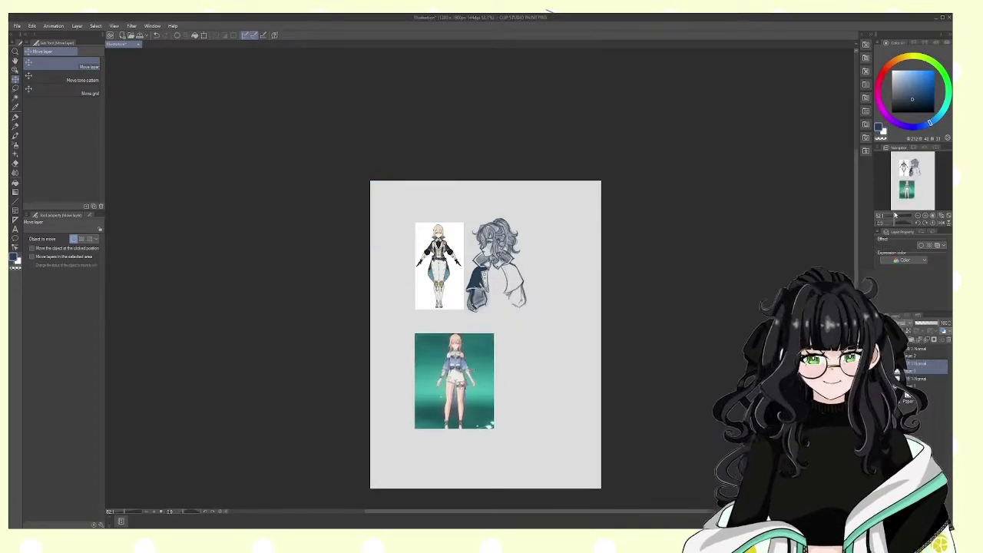
key(ctrl+plus)
key(ctrl+plus)
key(ctrl+plus)
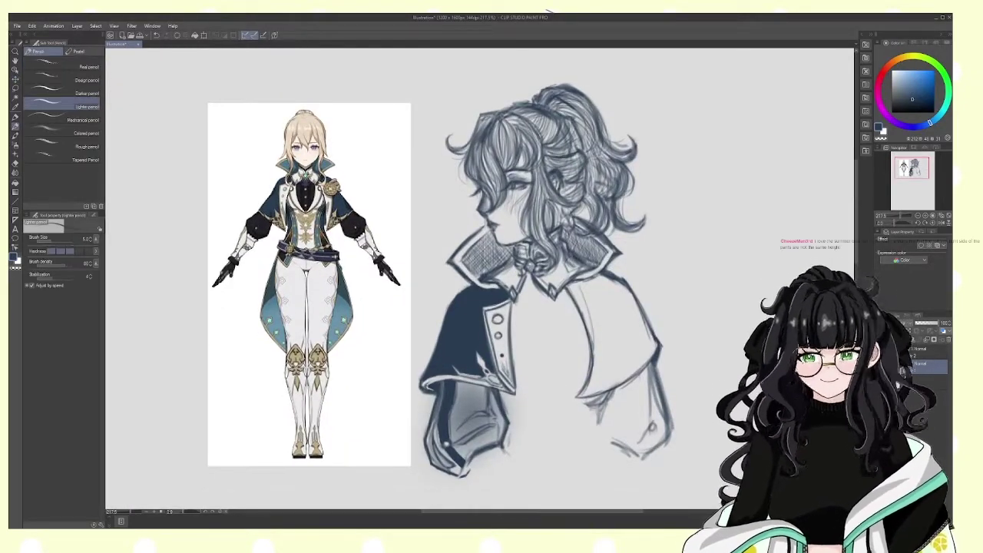
key(e)
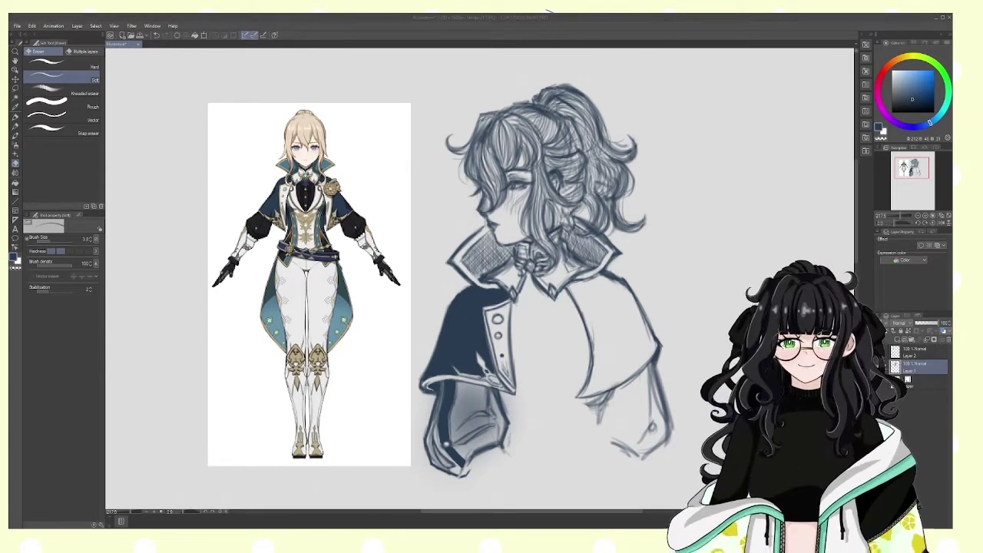
click(68, 238)
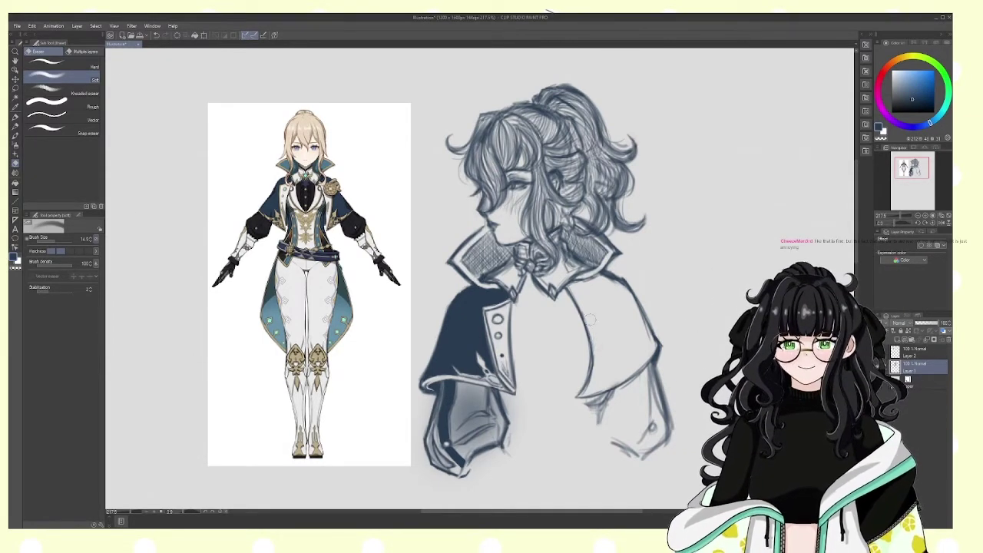
key(p)
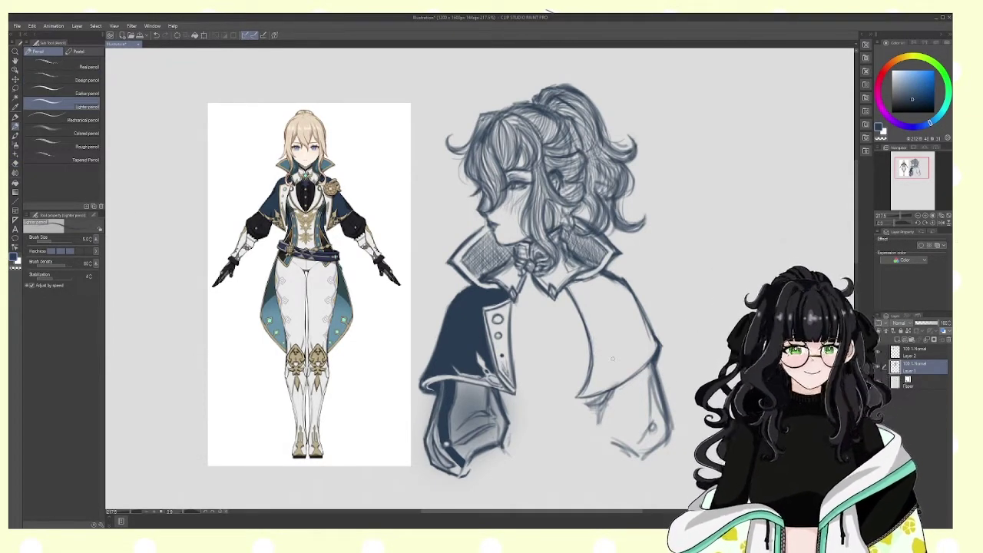
drag(592, 364, 579, 392)
drag(572, 290, 608, 350)
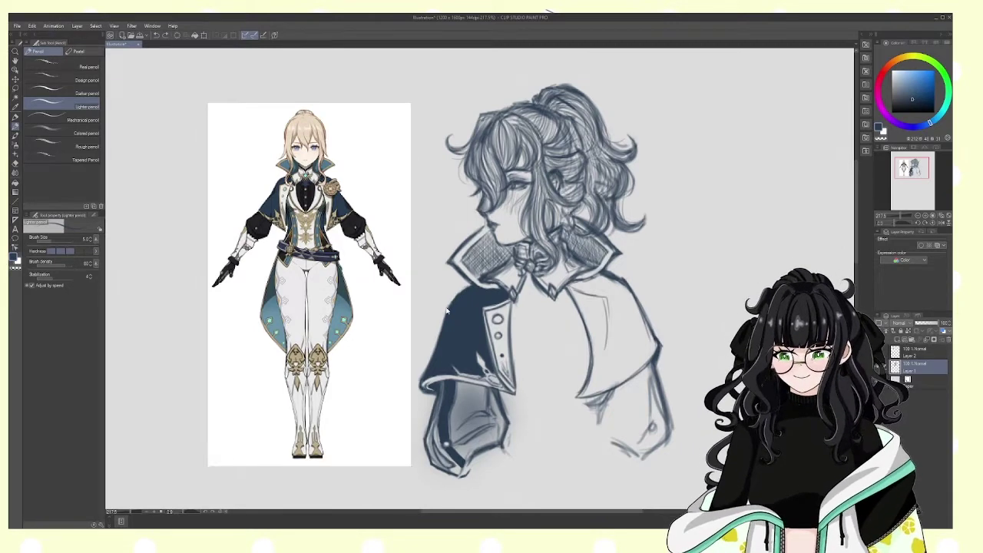
key(ctrl+z)
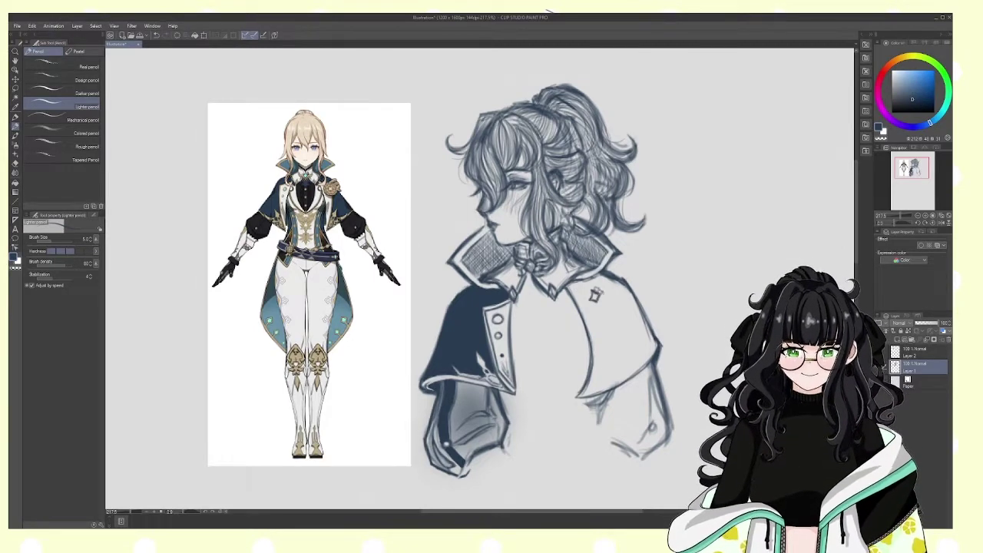
Step: Draw a round flower brooch on the far cape's shoulder and outline the cape's front panel and hem trim
mouse_move(591, 301)
mouse_down()
mouse_move(587, 290)
mouse_move(599, 300)
mouse_up()
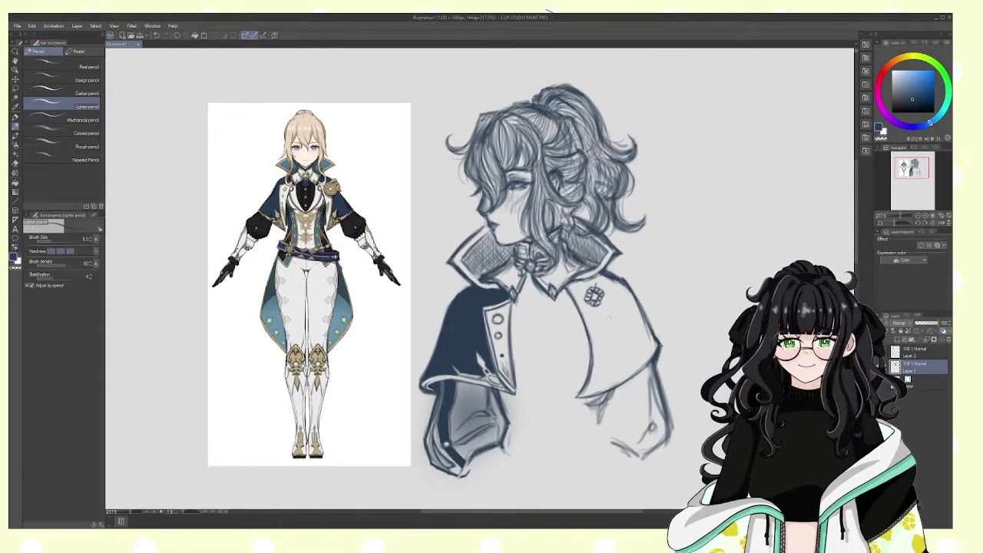
drag(603, 289, 598, 312)
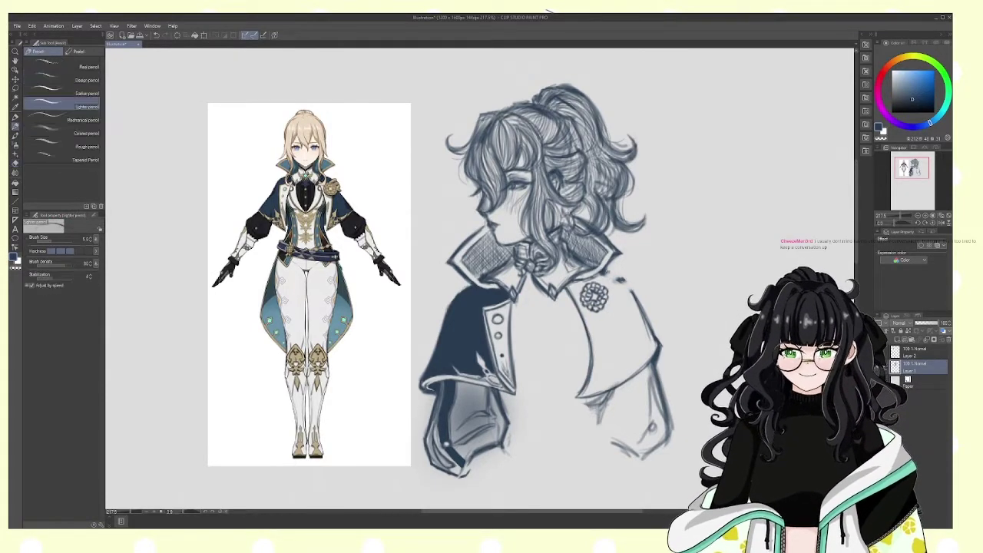
mouse_move(611, 279)
mouse_down()
mouse_move(622, 289)
mouse_move(609, 294)
mouse_move(585, 284)
mouse_move(593, 384)
mouse_up()
drag(611, 310, 606, 351)
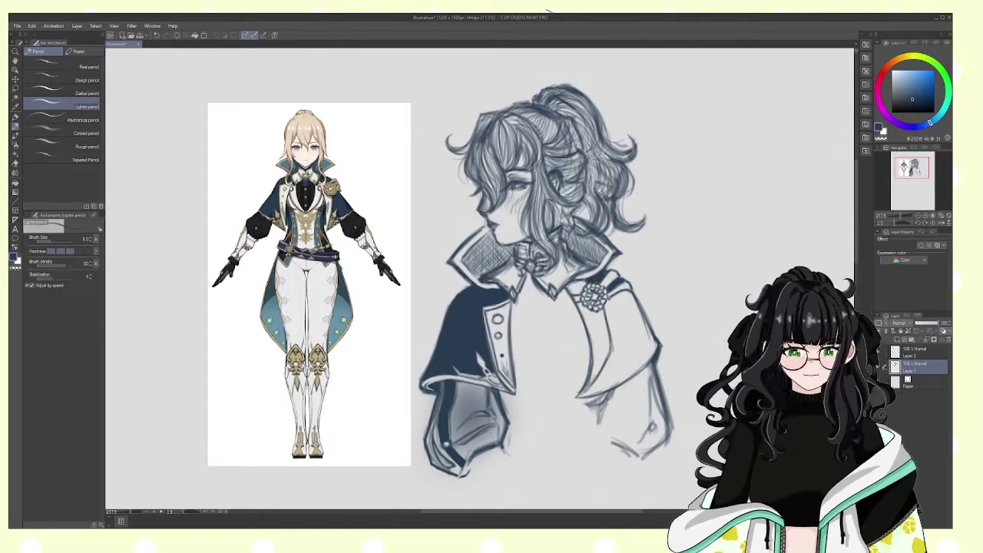
drag(608, 312, 591, 376)
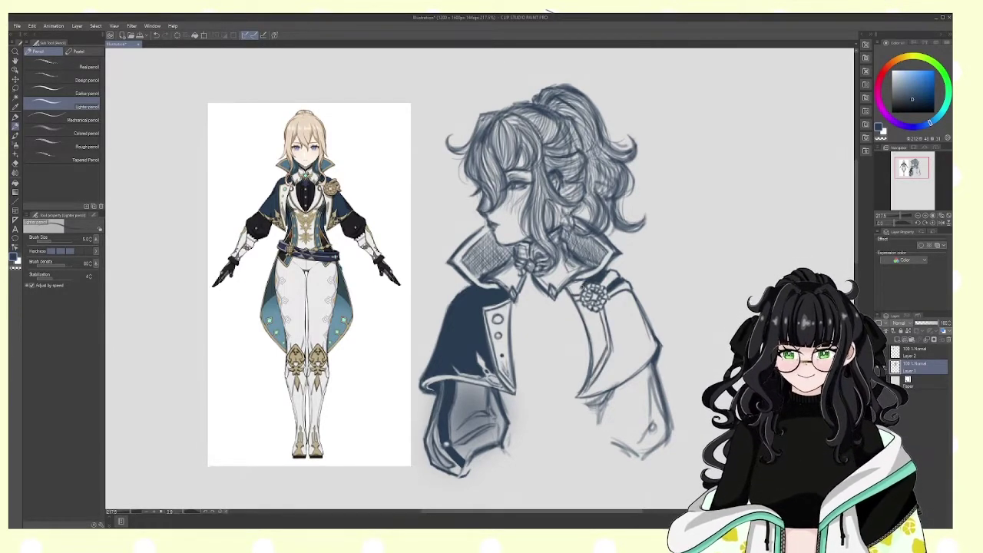
drag(587, 278, 572, 296)
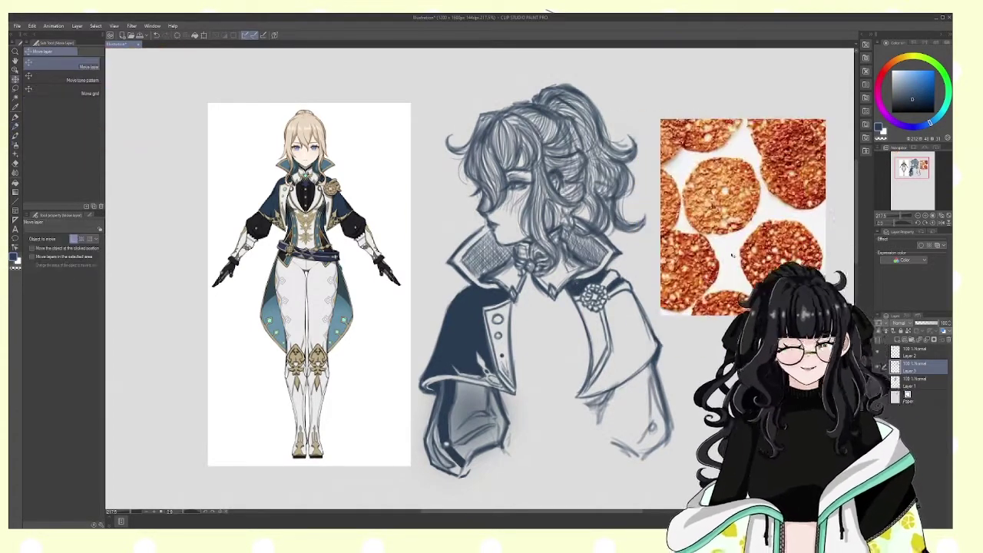
Step: Paste a photo of cookies beside the sketch and remove it again
key(ctrl+v)
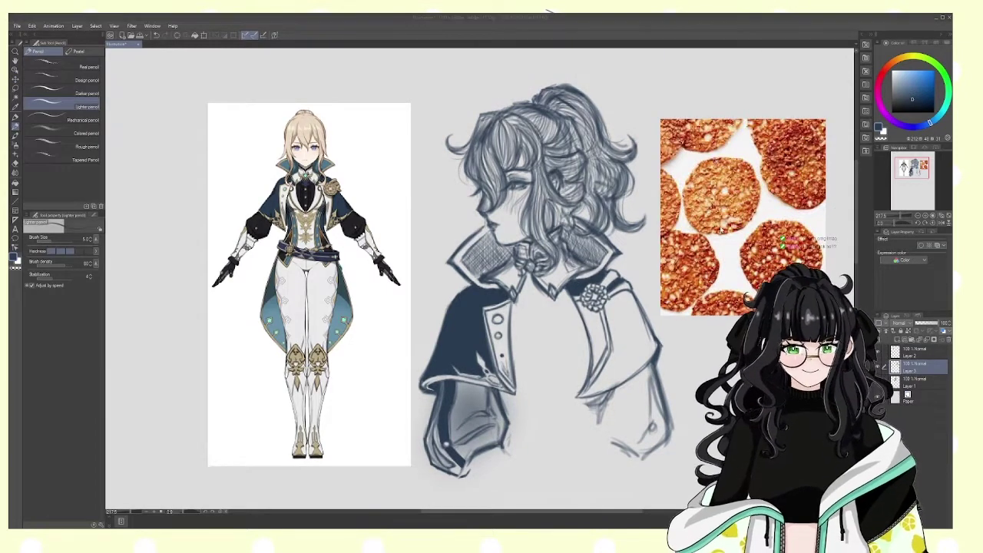
key(ctrl+z)
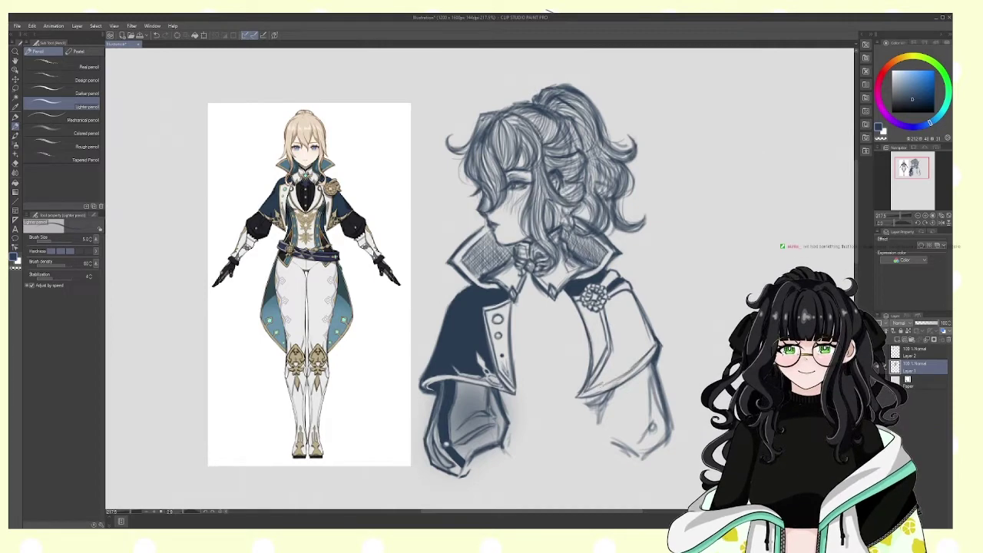
Step: Draw a pointed leaf ornament in the lower front corner of the far cape, above the hem trim
key(e)
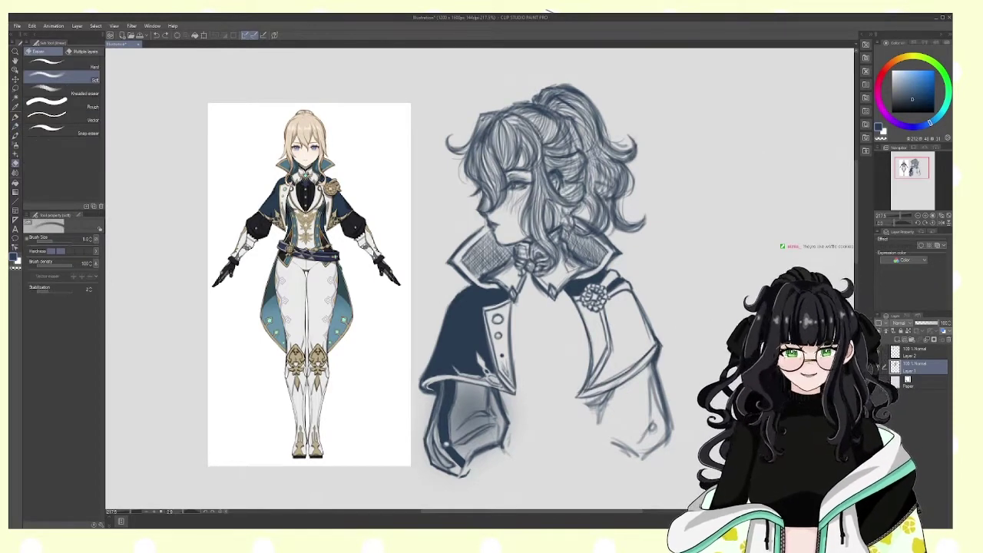
key(p)
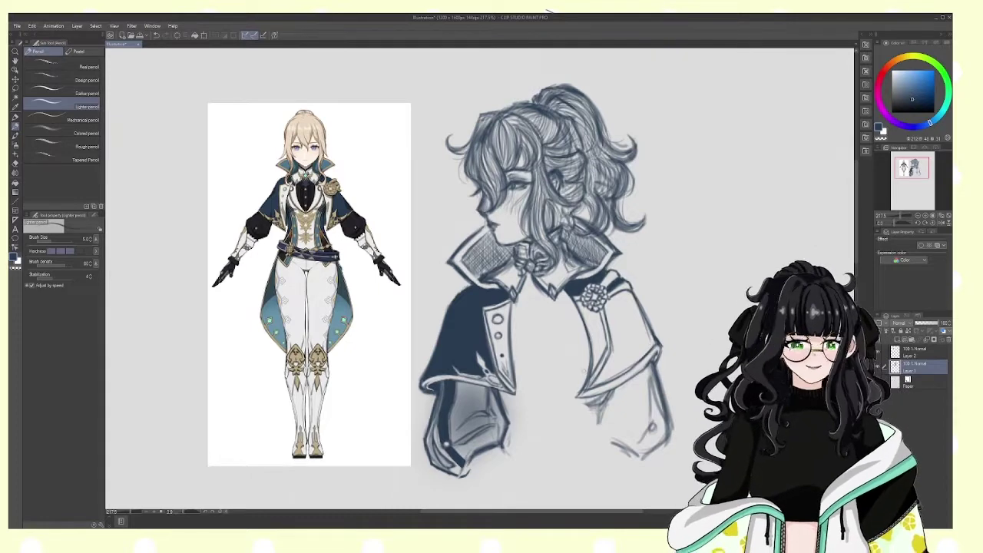
drag(602, 358, 613, 376)
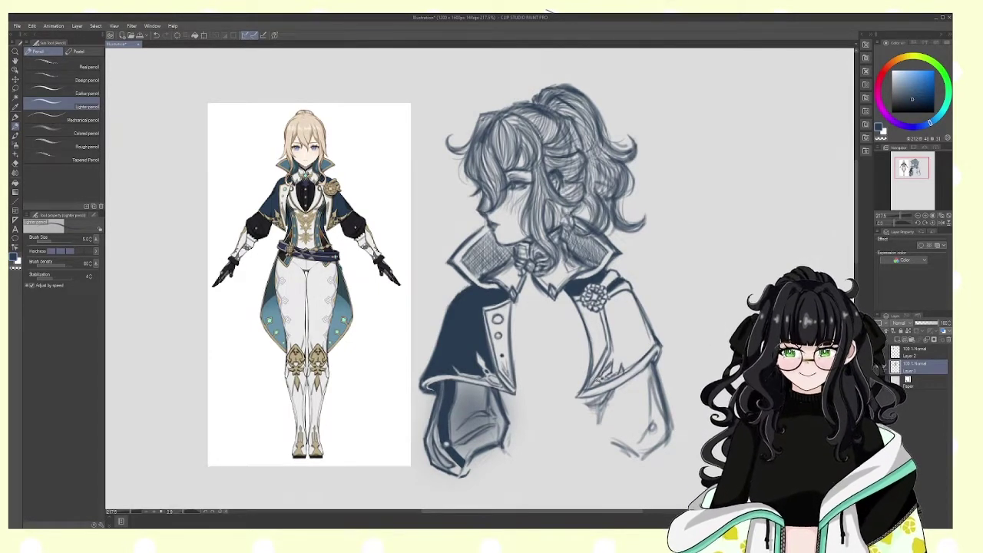
key(e)
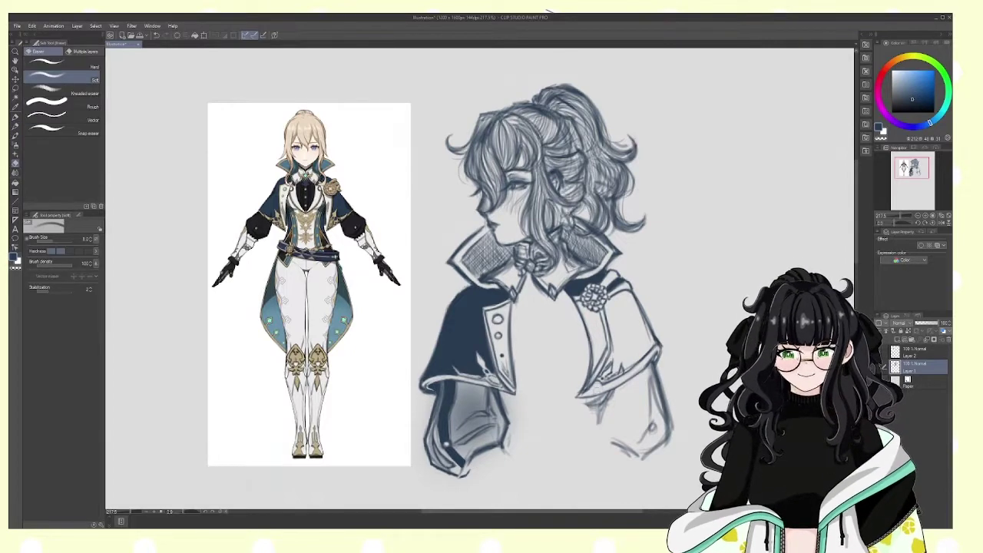
key(p)
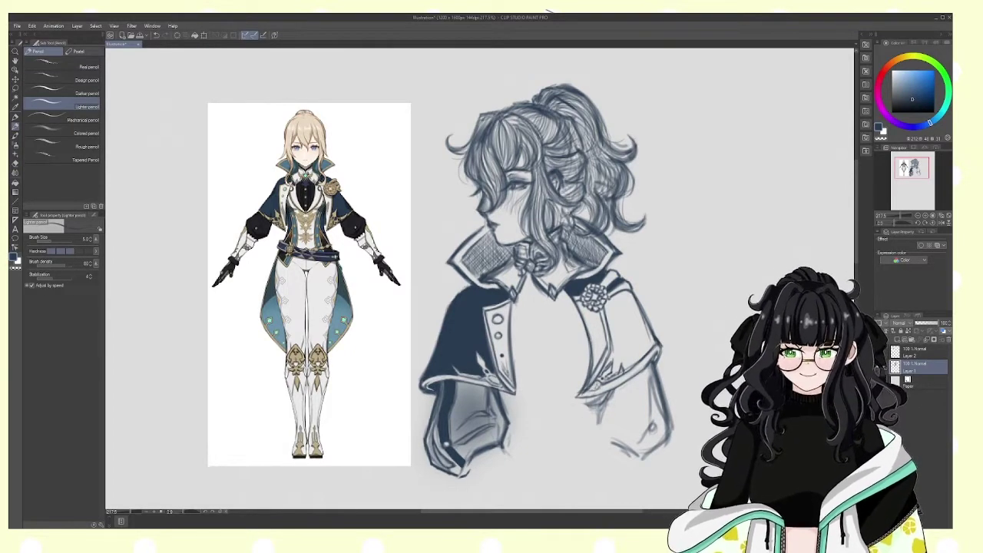
Step: Fill the far cape with solid dark navy, leaving the brooch, front panel, leaf ornament and hem trim unfilled
mouse_move(611, 358)
mouse_down()
mouse_move(618, 376)
mouse_move(614, 353)
mouse_move(605, 384)
mouse_up()
key(e)
key(p)
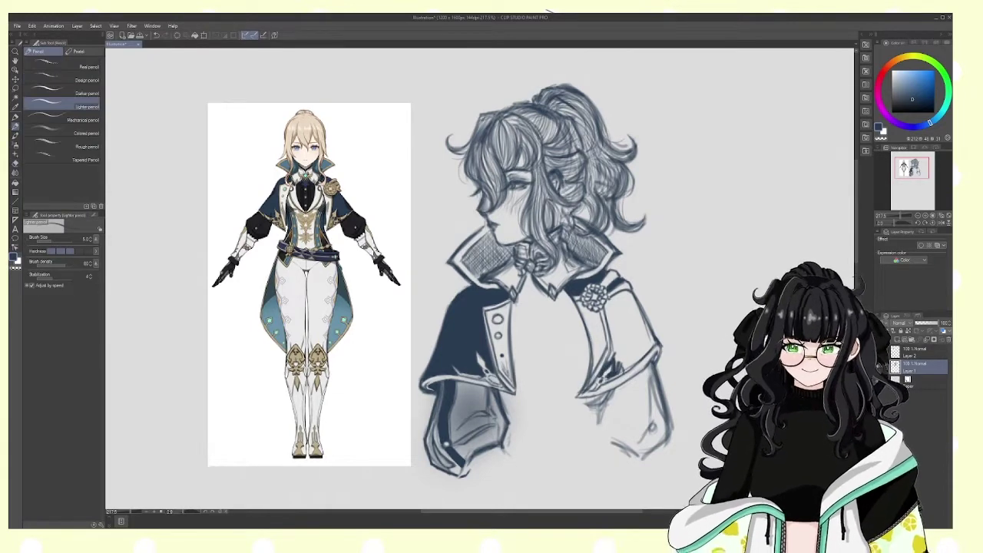
key(p)
drag(614, 303, 637, 347)
drag(645, 295, 649, 357)
mouse_move(614, 300)
mouse_down()
mouse_move(626, 360)
mouse_move(645, 324)
mouse_move(647, 352)
mouse_move(623, 368)
mouse_up()
key(p)
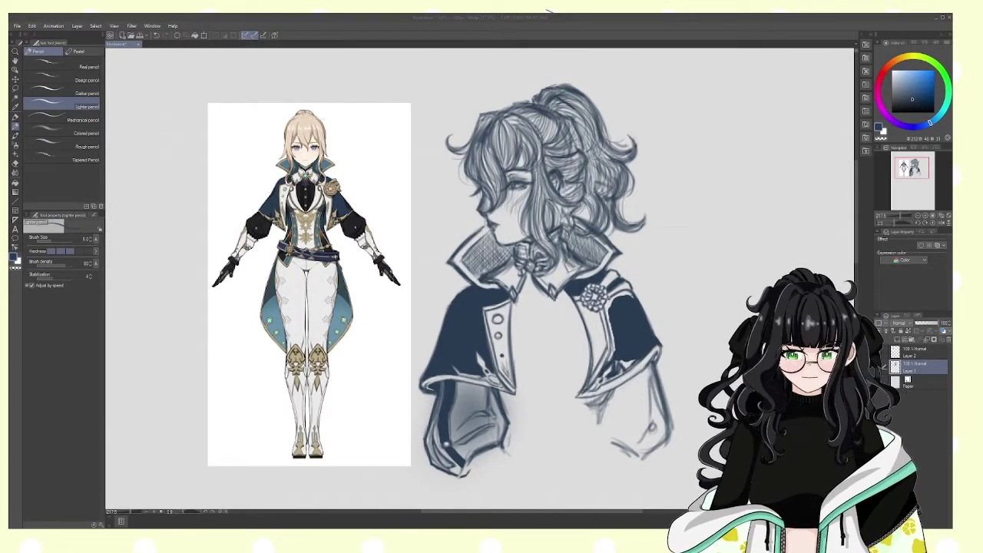
Step: Draw a tapered curved band for the far edge of the vest neckline, running down to the chest centre
mouse_move(638, 357)
mouse_down()
mouse_move(617, 372)
mouse_move(615, 296)
mouse_move(550, 356)
mouse_up()
drag(581, 320, 549, 361)
key(e)
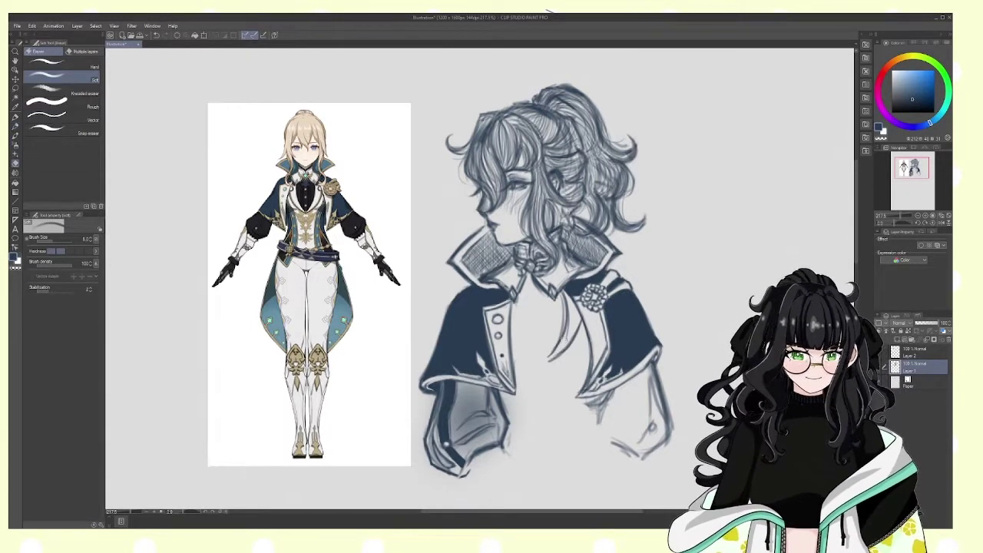
mouse_move(571, 309)
mouse_down()
mouse_move(552, 357)
mouse_move(560, 322)
mouse_up()
key(p)
drag(568, 302, 553, 360)
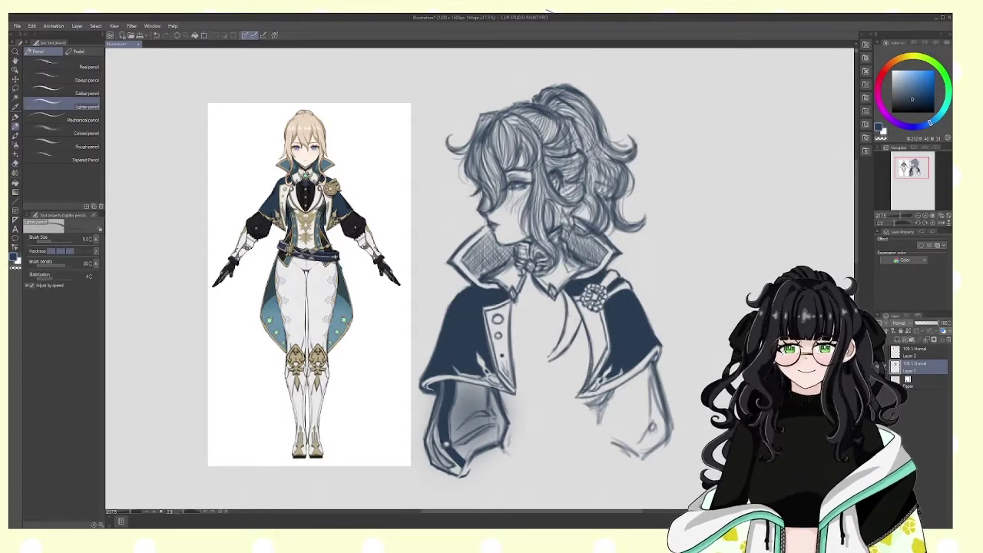
drag(581, 316, 555, 357)
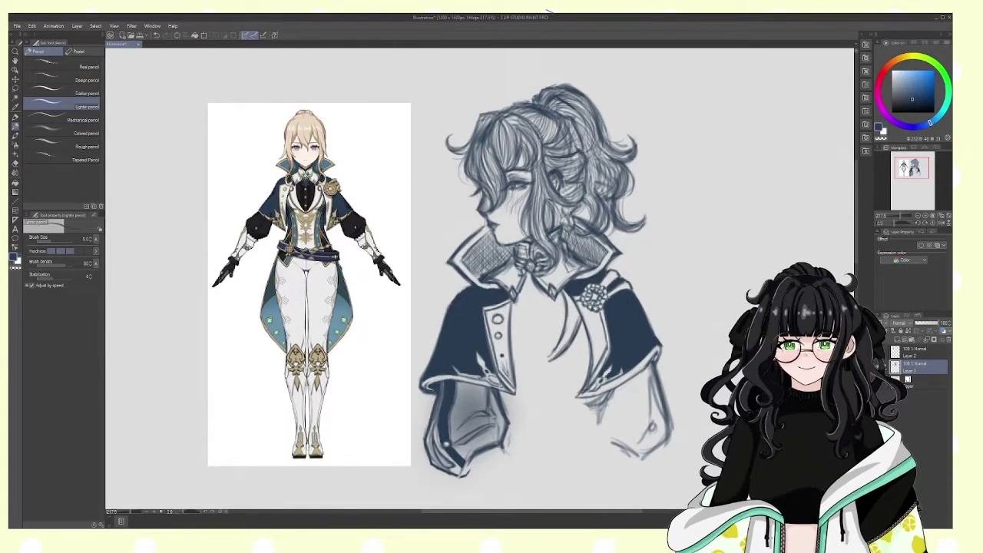
drag(580, 292, 564, 328)
mouse_move(578, 309)
mouse_down()
mouse_move(565, 347)
mouse_move(547, 361)
mouse_up()
key(ctrl+z)
key(e)
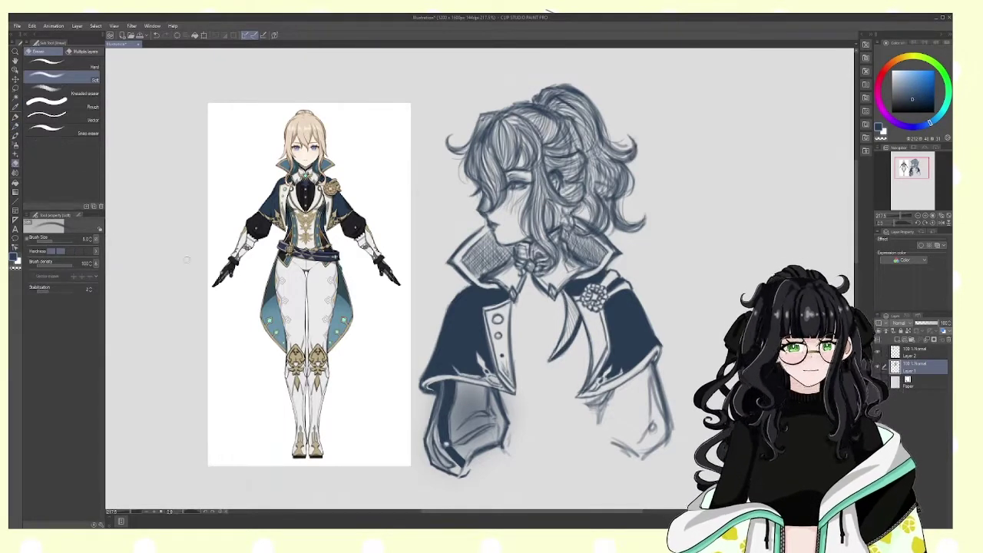
Step: Duplicate the neckline curve, flip it horizontally, and rotate it into place as the near edge of the V-shaped neckline
key(p)
key(m)
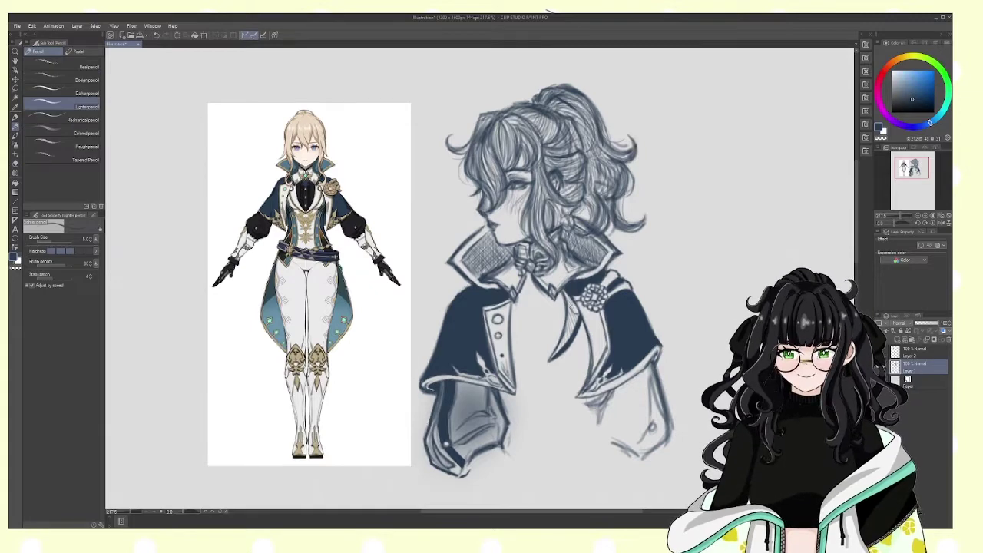
drag(560, 293, 540, 377)
key(ctrl+t)
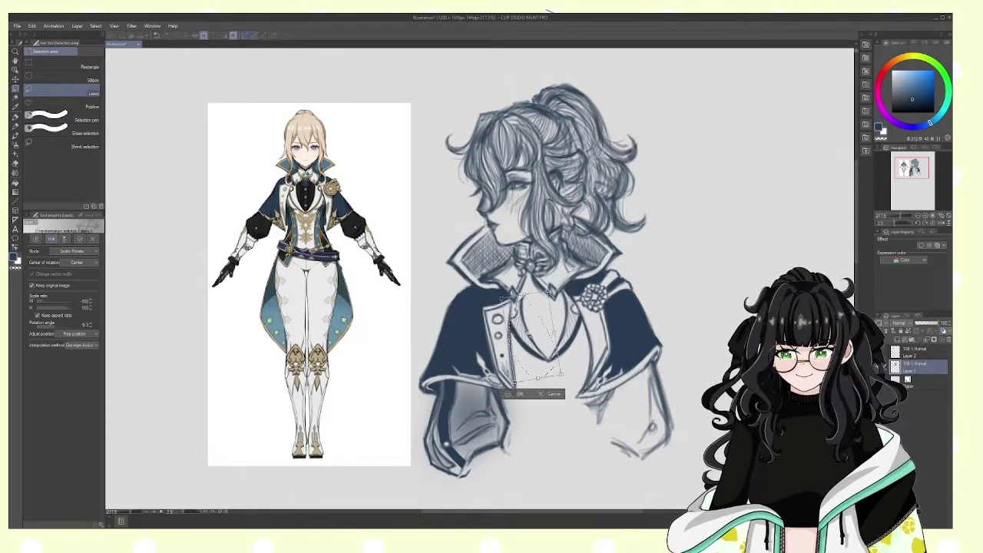
drag(543, 317, 559, 351)
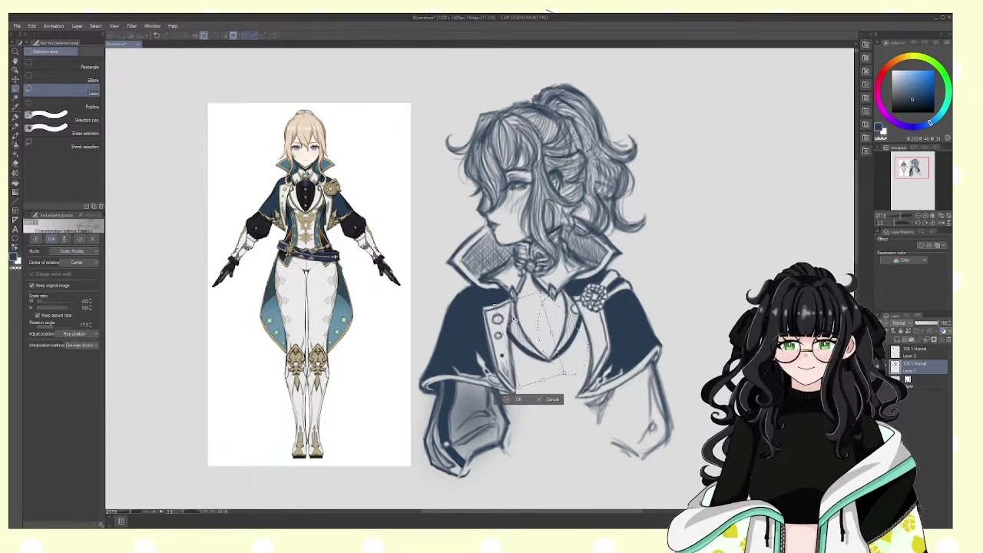
key(Return)
key(ctrl+d)
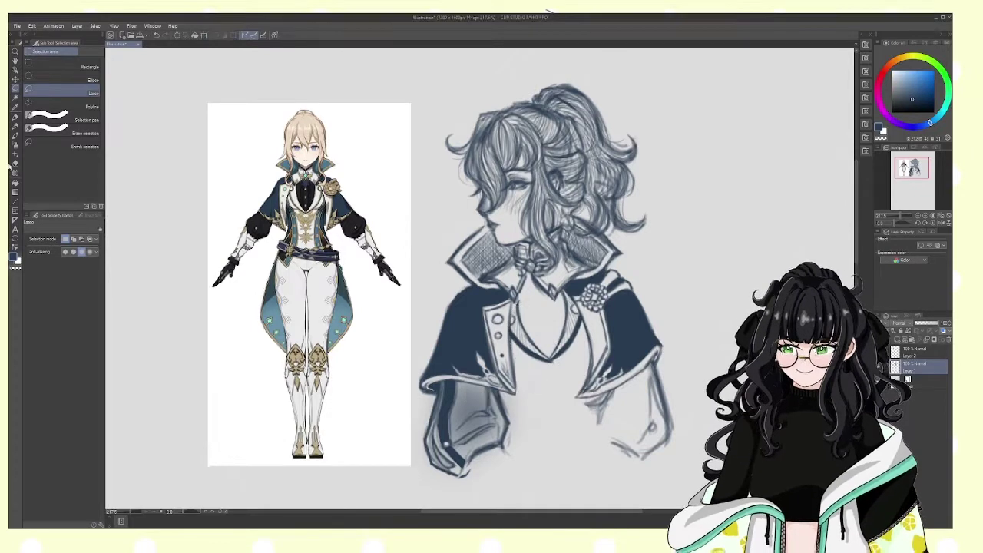
key(e)
key(p)
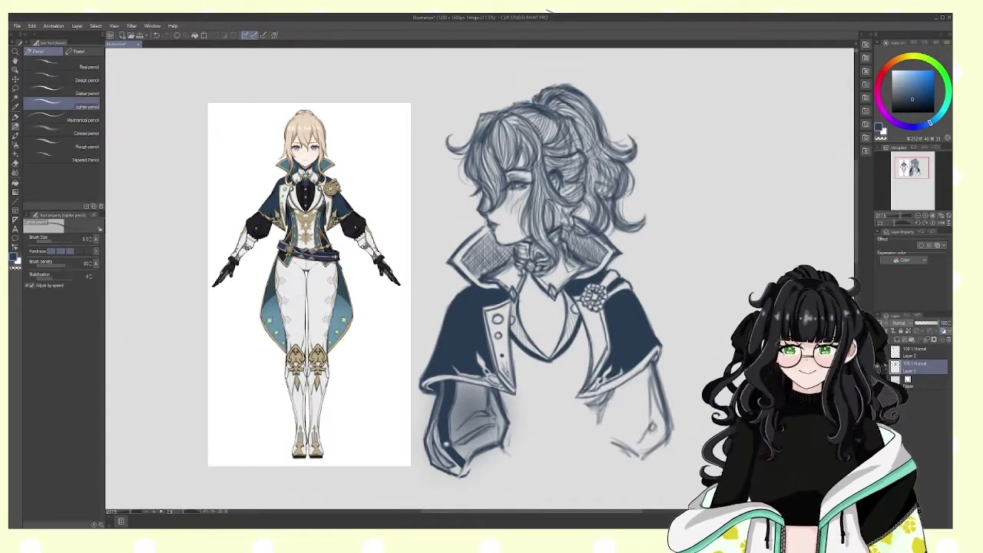
Step: Draw vertical pleat lines and a row of small buttons on the shirt inside the vest neckline
drag(559, 298, 560, 325)
mouse_move(554, 297)
mouse_down()
mouse_move(553, 342)
mouse_move(544, 346)
mouse_up()
drag(550, 333, 550, 355)
drag(536, 275, 533, 351)
drag(542, 321, 542, 351)
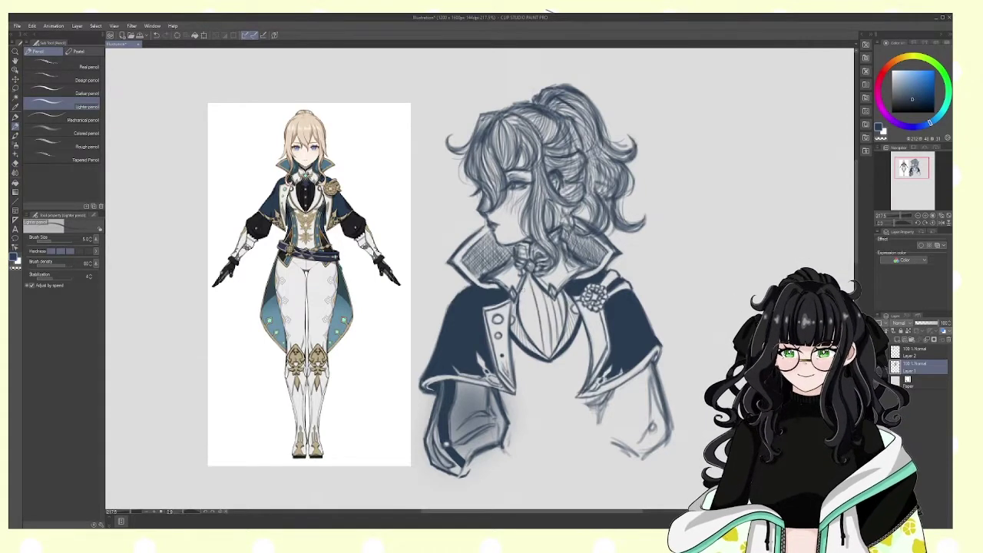
drag(527, 285, 526, 324)
drag(524, 301, 530, 339)
key(ctrl+z)
mouse_move(525, 287)
mouse_down()
mouse_move(528, 337)
mouse_move(532, 289)
mouse_move(526, 328)
mouse_move(541, 353)
mouse_move(555, 299)
mouse_move(530, 352)
mouse_move(559, 324)
mouse_move(525, 307)
mouse_up()
key(e)
key(p)
Step: Shade the shirt with the soft airbrush and erase small highlights on its buttons with the hard eraser
key(b)
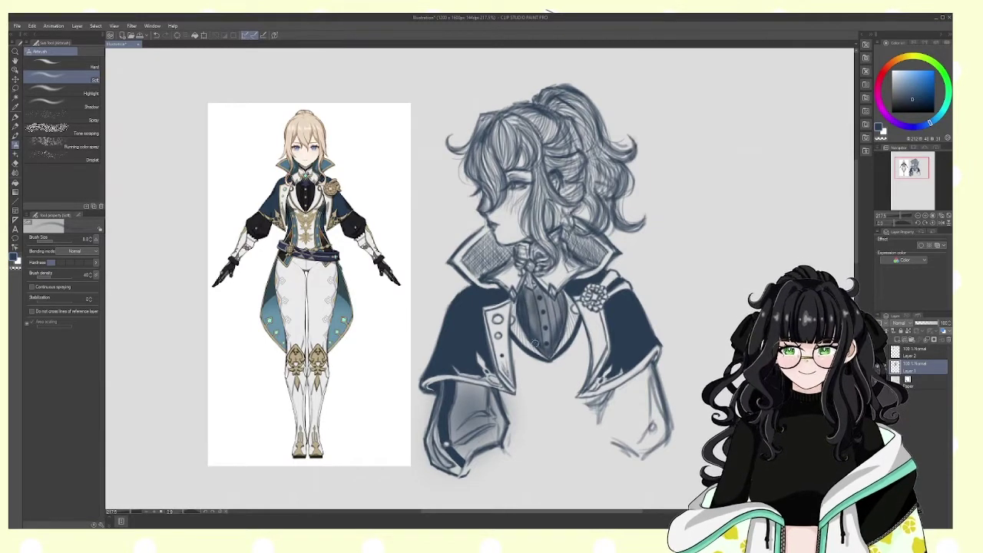
drag(547, 346, 532, 294)
key(e)
click(47, 66)
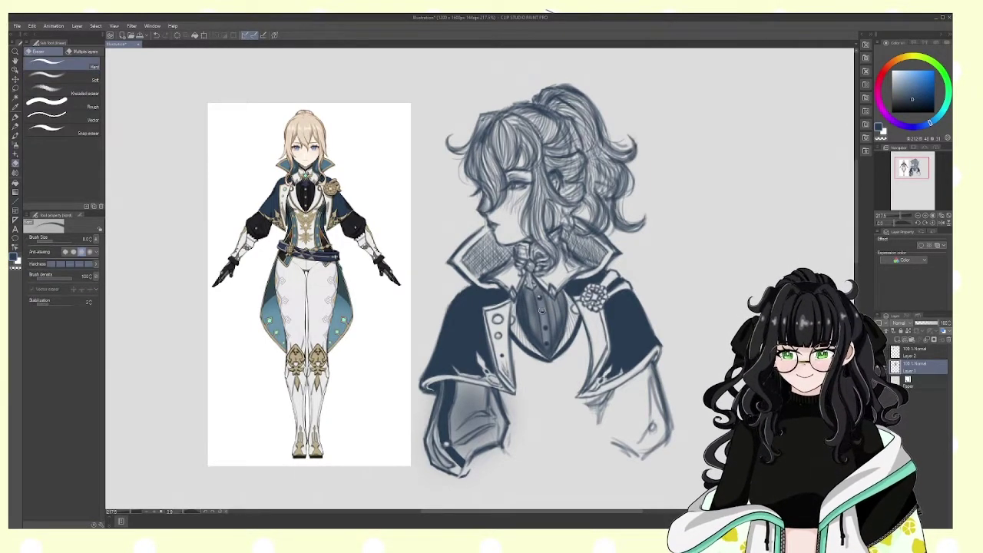
Step: Add shading lines to the far cape's front panel and fill the far sleeve's outer stripe with dark navy
key(p)
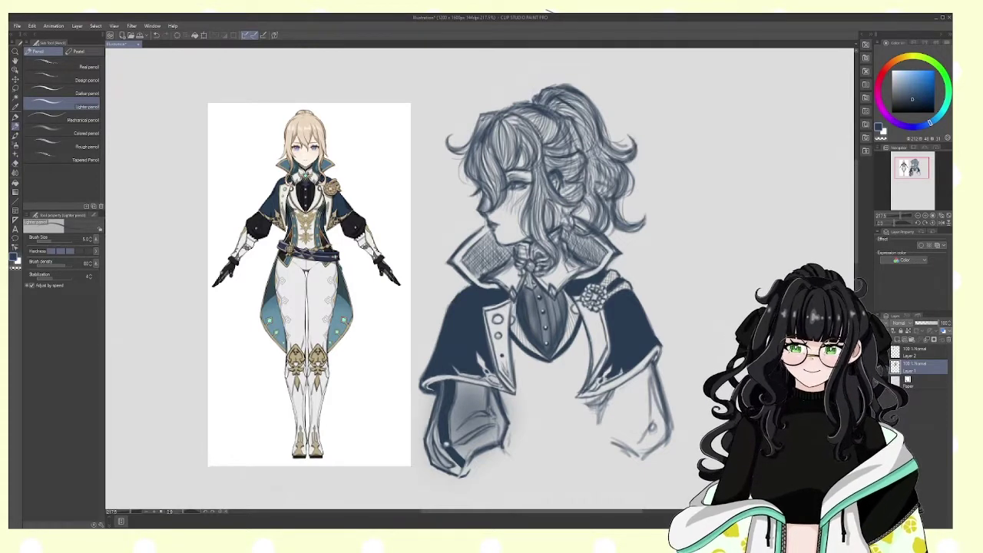
drag(593, 327, 600, 358)
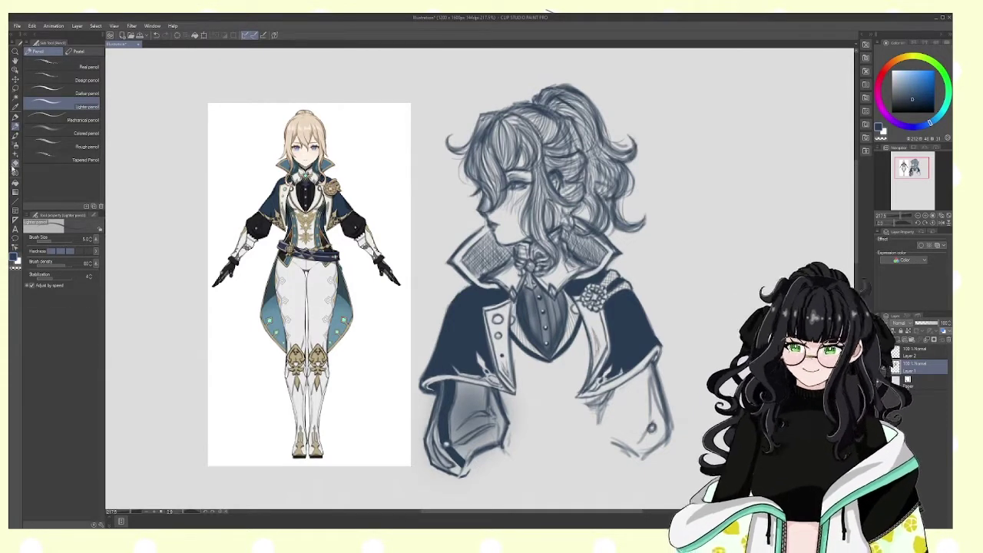
click(15, 117)
mouse_move(645, 370)
mouse_down()
mouse_move(654, 423)
mouse_move(651, 403)
mouse_move(632, 453)
mouse_move(655, 437)
mouse_move(637, 453)
mouse_move(654, 401)
mouse_up()
key(p)
drag(653, 392, 657, 422)
drag(642, 375, 650, 416)
drag(655, 367, 662, 398)
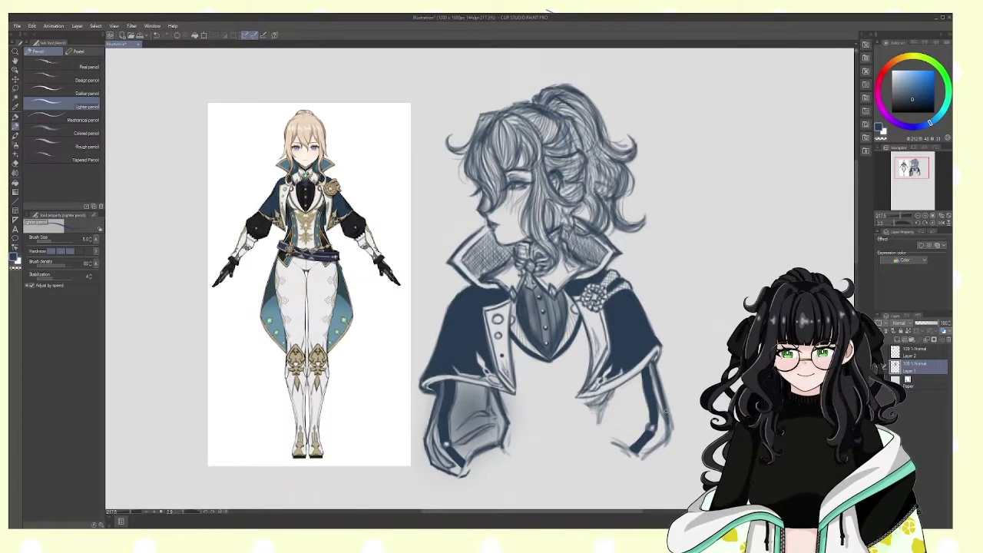
Step: Outline the gathered lower edge of the far sleeve and draw curved fabric folds along its inner side
drag(662, 441, 651, 451)
mouse_move(662, 442)
mouse_down()
mouse_move(637, 462)
mouse_move(596, 456)
mouse_up()
mouse_move(590, 407)
mouse_down()
mouse_move(596, 447)
mouse_move(599, 429)
mouse_up()
mouse_move(603, 426)
mouse_down()
mouse_move(634, 417)
mouse_move(625, 419)
mouse_up()
drag(604, 414, 631, 398)
drag(604, 420, 619, 396)
drag(608, 395, 599, 444)
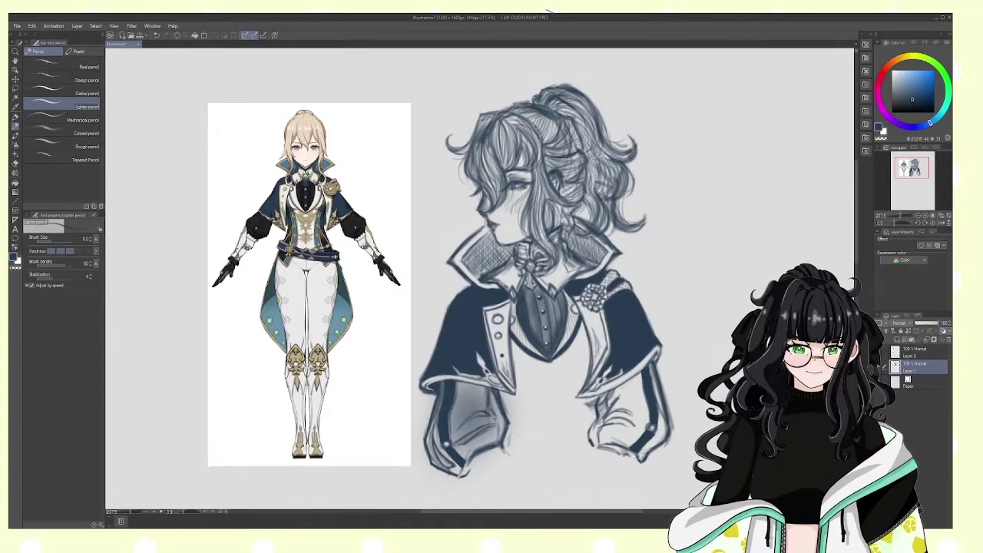
Step: Shade the far sleeve with the soft airbrush and erase the shading that spills onto the cape's hem trim
click(15, 145)
drag(606, 380, 626, 407)
key(e)
drag(637, 372, 591, 391)
Step: Define the inner edges of both sleeves and sketch a small ruffle at the near sleeve's cuff
key(p)
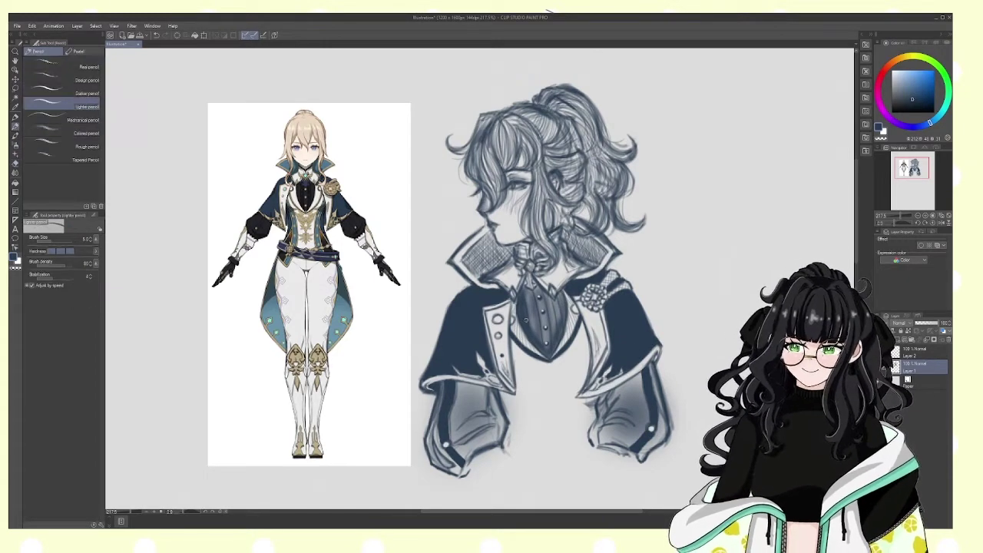
mouse_move(590, 398)
mouse_down()
mouse_move(593, 429)
mouse_move(597, 395)
mouse_move(587, 432)
mouse_move(595, 397)
mouse_up()
key(ctrl+z)
key(p)
key(p)
drag(509, 391, 506, 400)
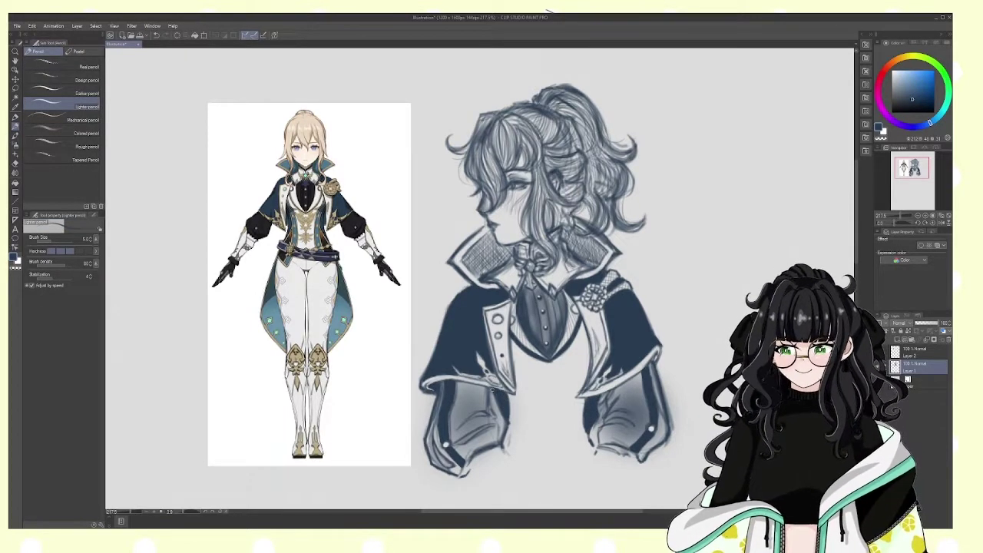
drag(504, 443, 530, 458)
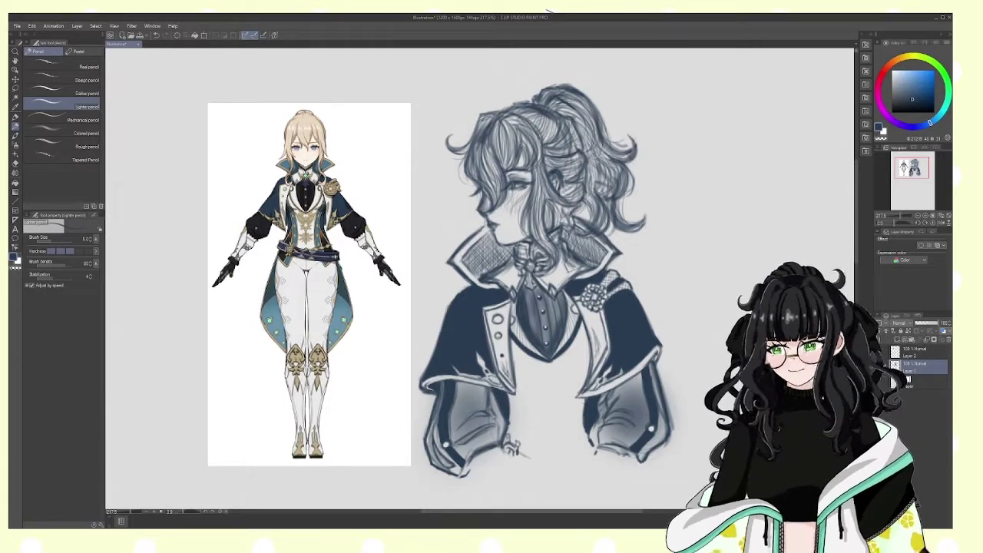
Step: Draw two long curved lines for the far side panel of the vest, from the neckline to the waist
drag(585, 333, 566, 449)
drag(579, 396, 577, 451)
drag(513, 351, 537, 452)
drag(520, 384, 530, 451)
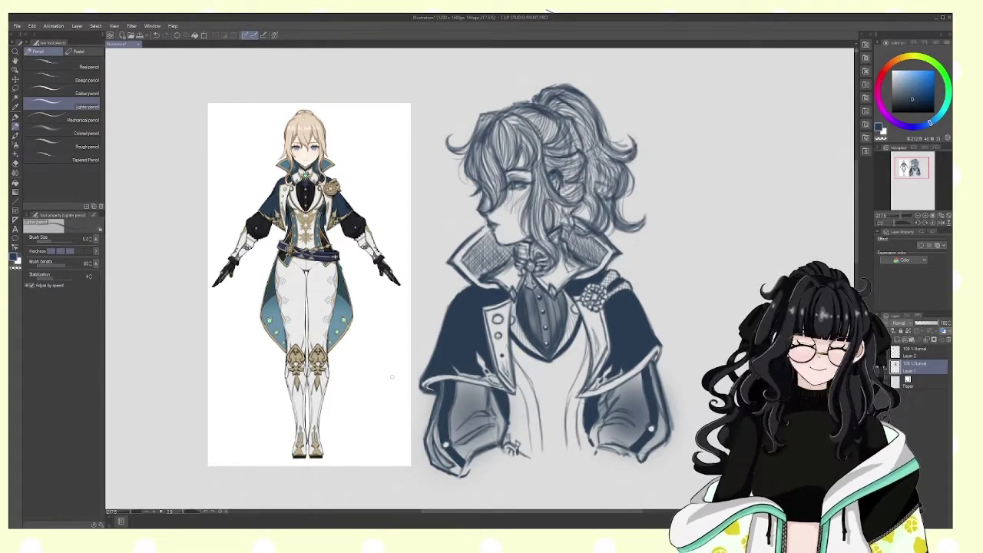
key(ctrl+z)
key(ctrl+z)
drag(513, 352, 533, 438)
drag(530, 374, 532, 443)
drag(516, 385, 522, 444)
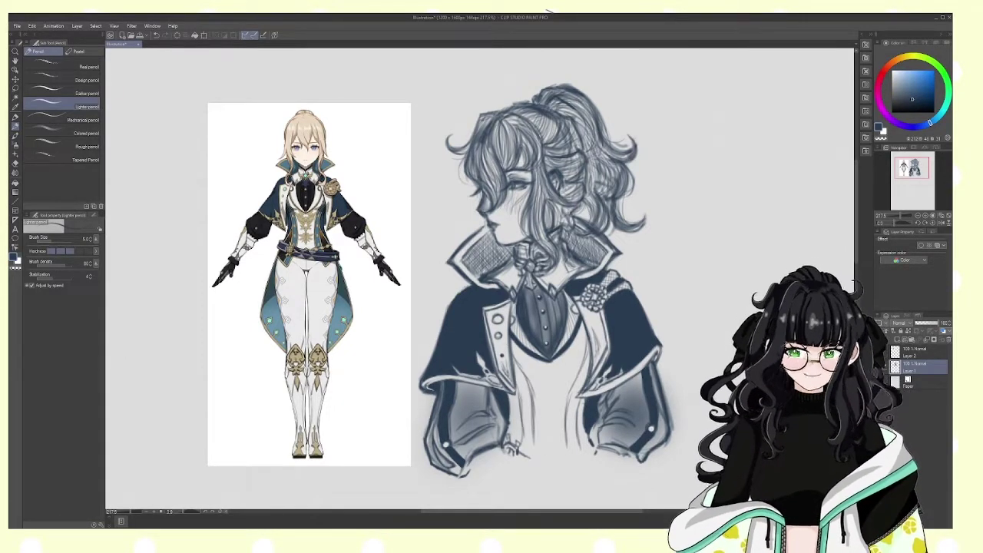
key(ctrl+z)
Step: Duplicate the far vest panel lines, flip them horizontally, and place them on the near side of the vest
key(m)
mouse_move(572, 335)
mouse_down()
mouse_move(590, 405)
mouse_move(550, 338)
mouse_up()
key(ctrl+t)
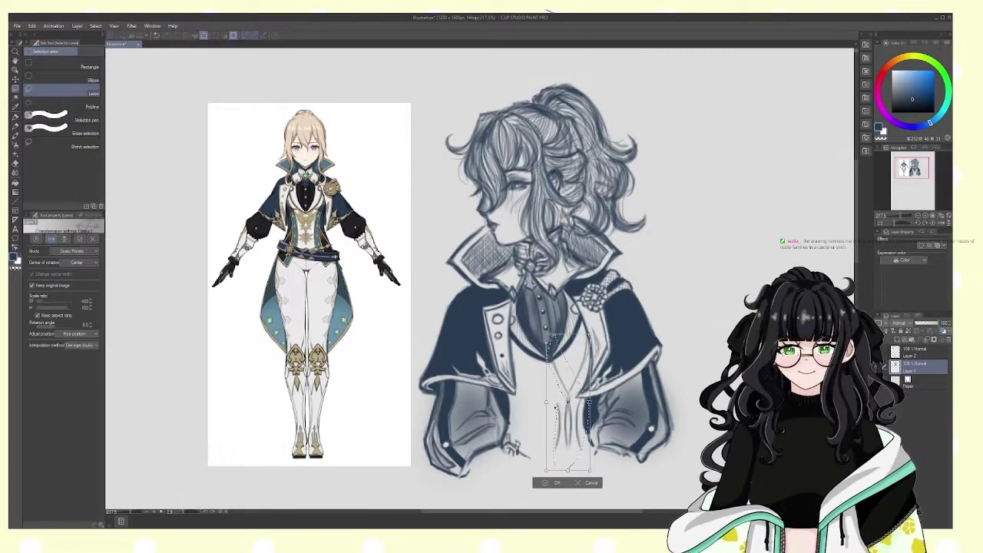
mouse_move(568, 402)
mouse_down()
mouse_move(528, 401)
mouse_move(515, 410)
mouse_move(527, 428)
mouse_up()
key(Return)
Step: Redraw and thicken the far vest panel's inner line and connect its upper end to the cape's front panel
key(p)
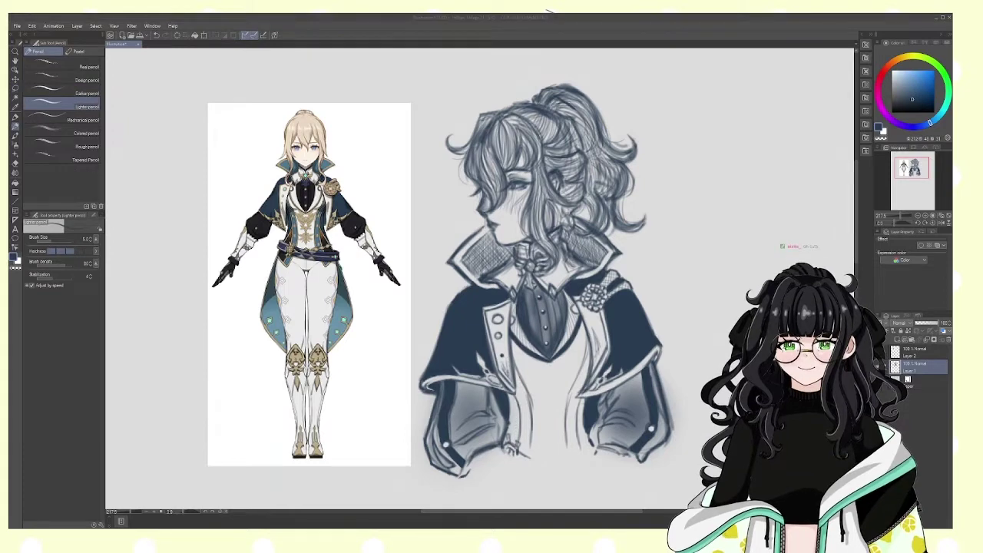
drag(588, 337, 585, 359)
key(ctrl+z)
key(ctrl+z)
drag(571, 324, 576, 439)
key(e)
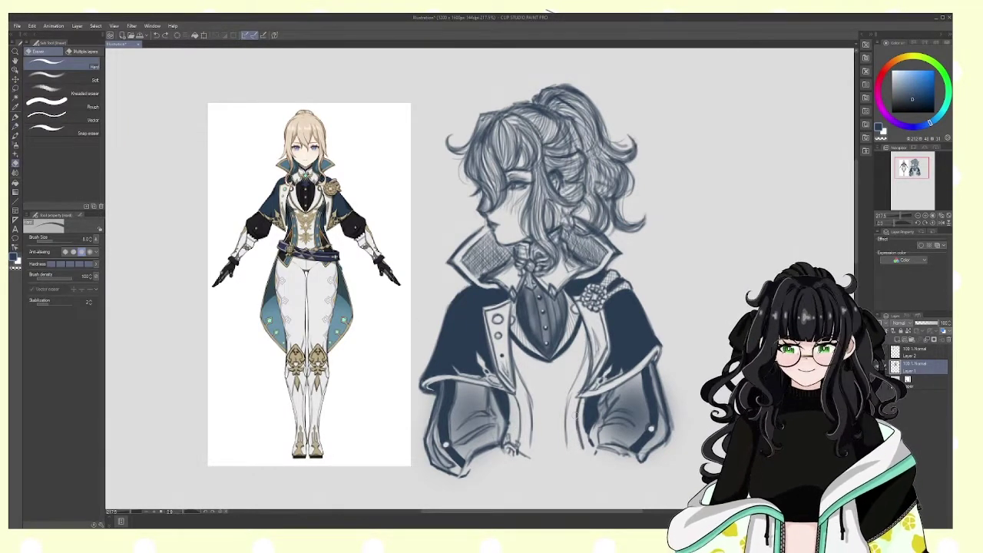
drag(560, 328, 562, 334)
drag(575, 412, 575, 420)
key(p)
drag(586, 339, 585, 356)
mouse_move(584, 354)
mouse_down()
mouse_move(566, 450)
mouse_move(589, 364)
mouse_up()
Step: Strengthen the near vest panel's inner line from the neckline down to the waist and clean up its edges
key(e)
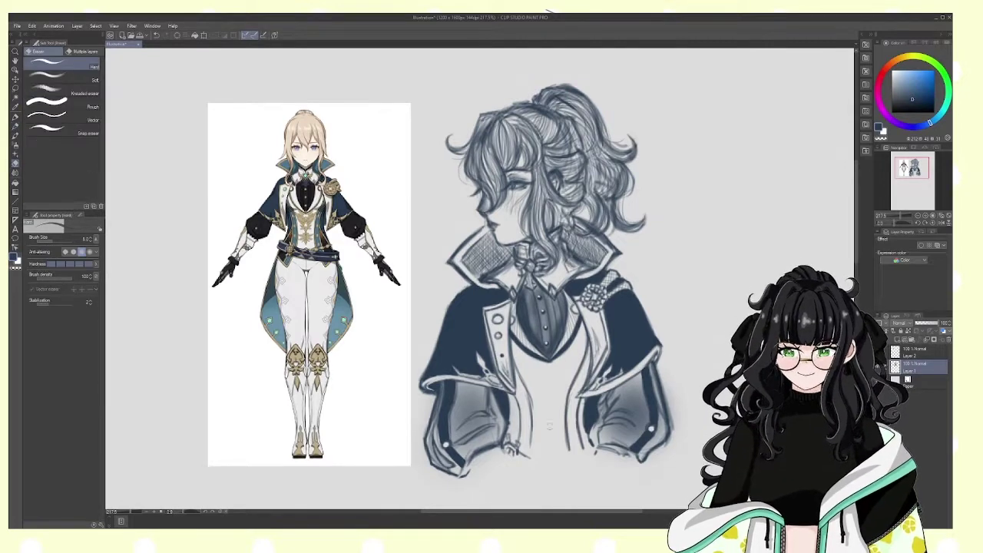
key(p)
mouse_move(531, 355)
mouse_down()
mouse_move(516, 421)
mouse_move(533, 450)
mouse_up()
mouse_move(515, 395)
mouse_down()
mouse_move(519, 441)
mouse_move(512, 404)
mouse_move(532, 413)
mouse_move(529, 444)
mouse_move(523, 394)
mouse_move(540, 406)
mouse_move(506, 409)
mouse_up()
key(e)
key(p)
key(ctrl+z)
key(e)
key(p)
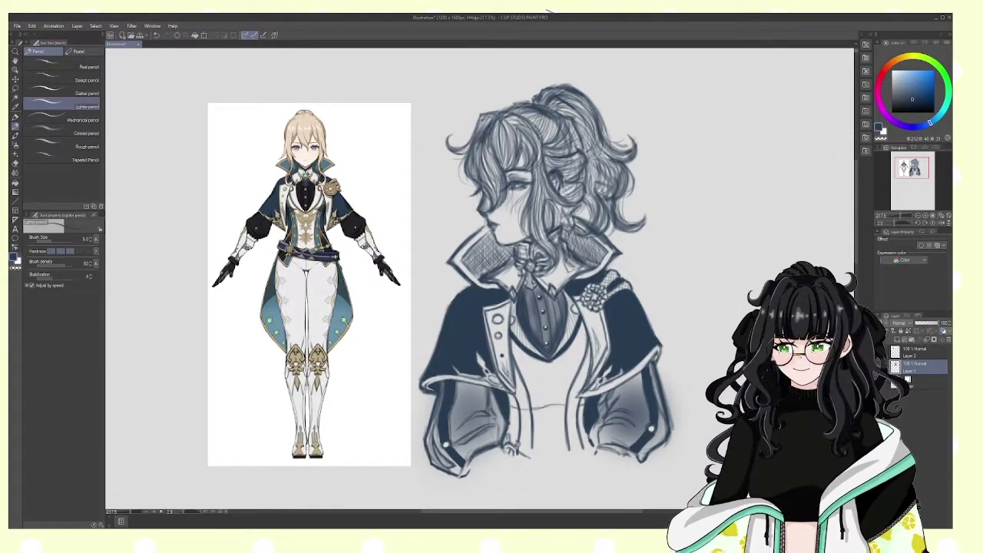
Step: Cross-hatch the waist section between the vest panels and erase stray marks around the panels and sleeve edges
drag(577, 405, 522, 414)
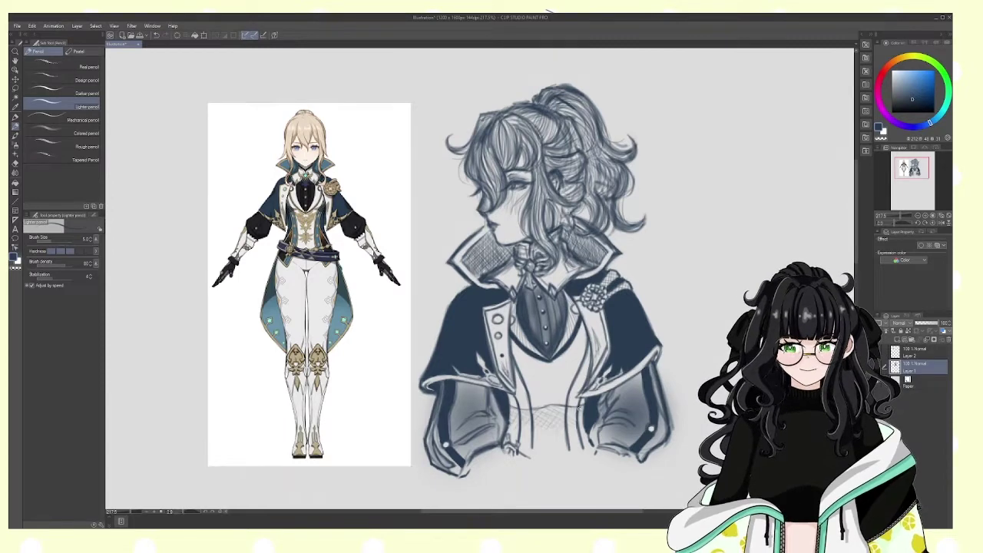
key(e)
drag(596, 395, 594, 422)
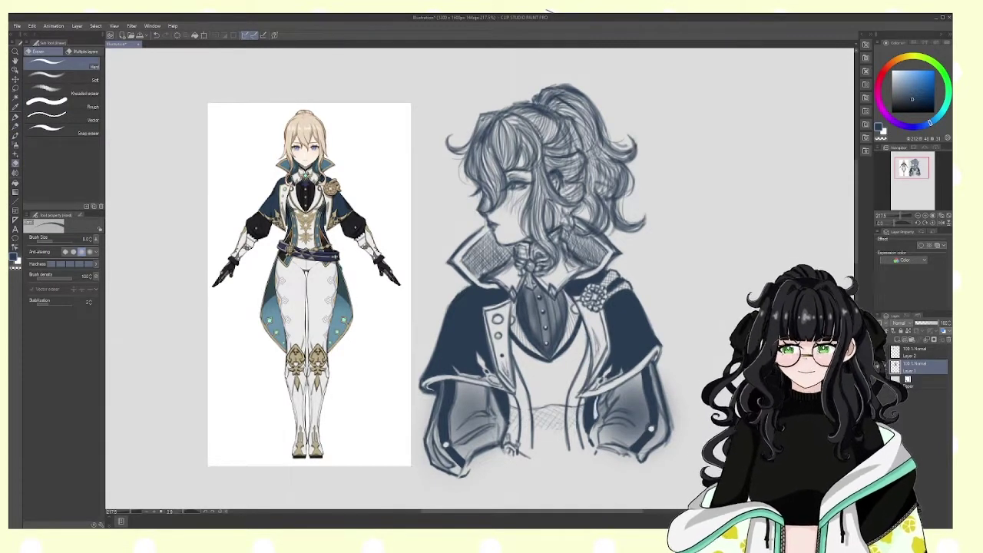
drag(502, 402, 490, 387)
mouse_move(575, 405)
mouse_down()
mouse_move(573, 427)
mouse_move(511, 426)
mouse_up()
key(p)
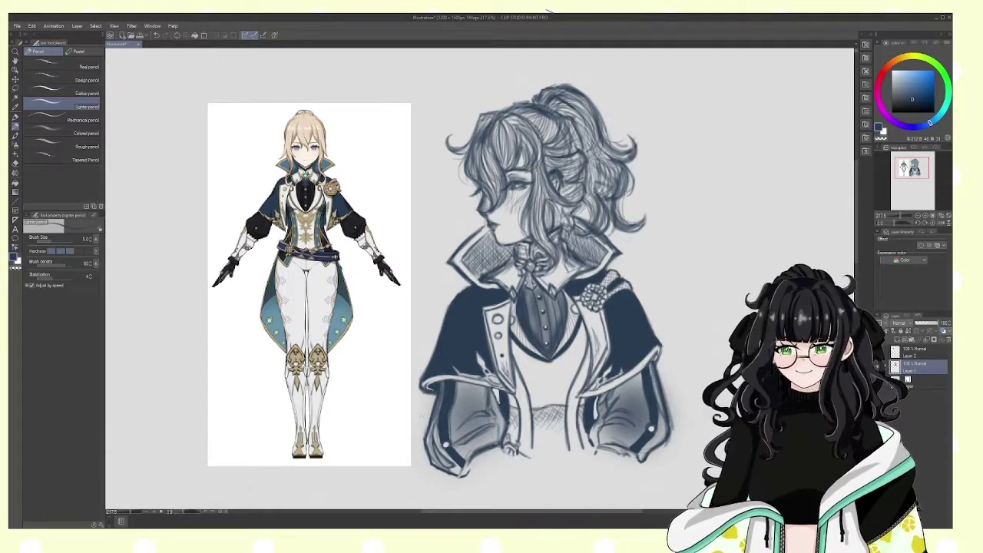